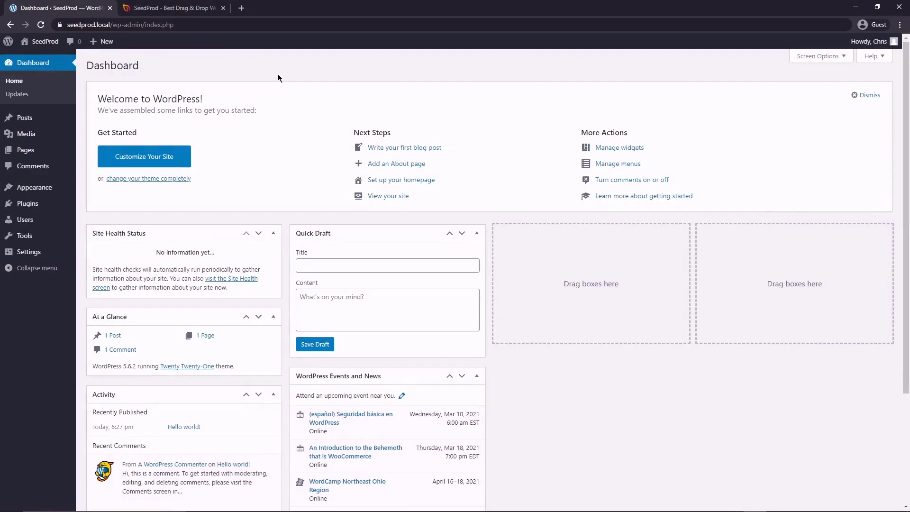
Switch to the SeedProd website and log in to the SeedProd account.
click(153, 9)
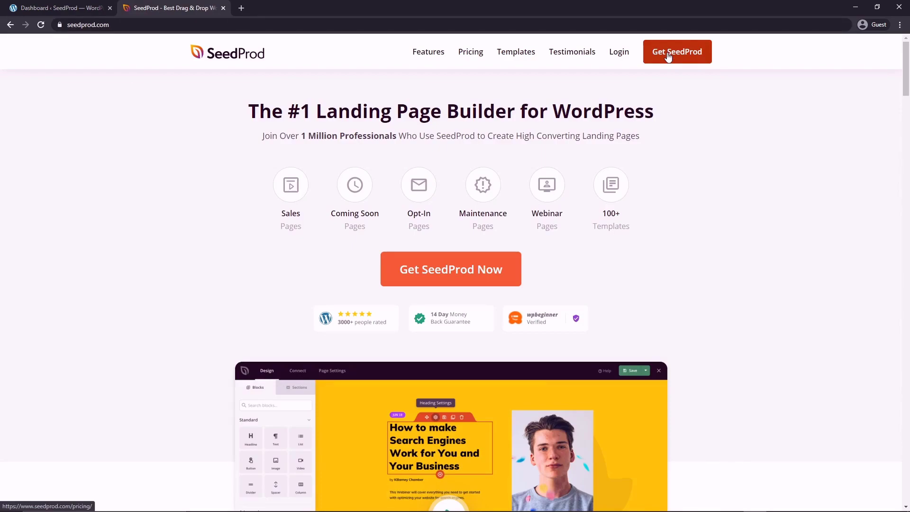
click(619, 53)
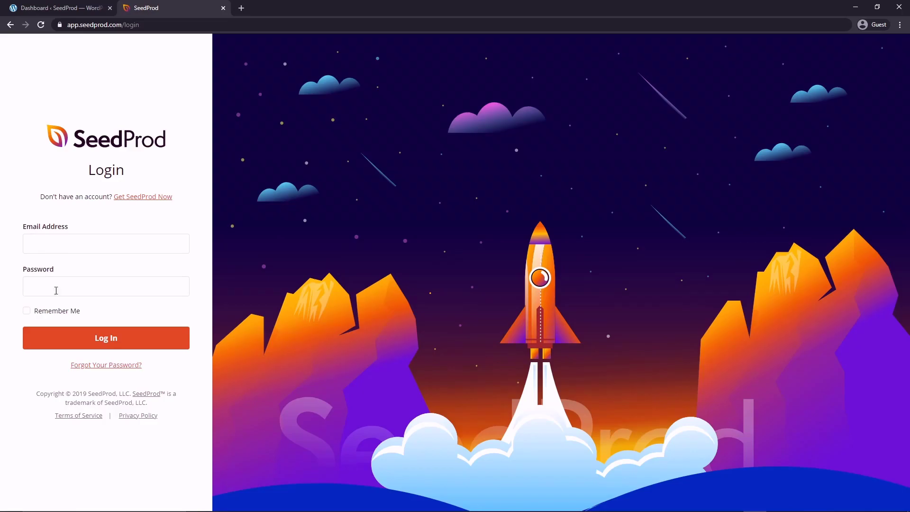
click(105, 338)
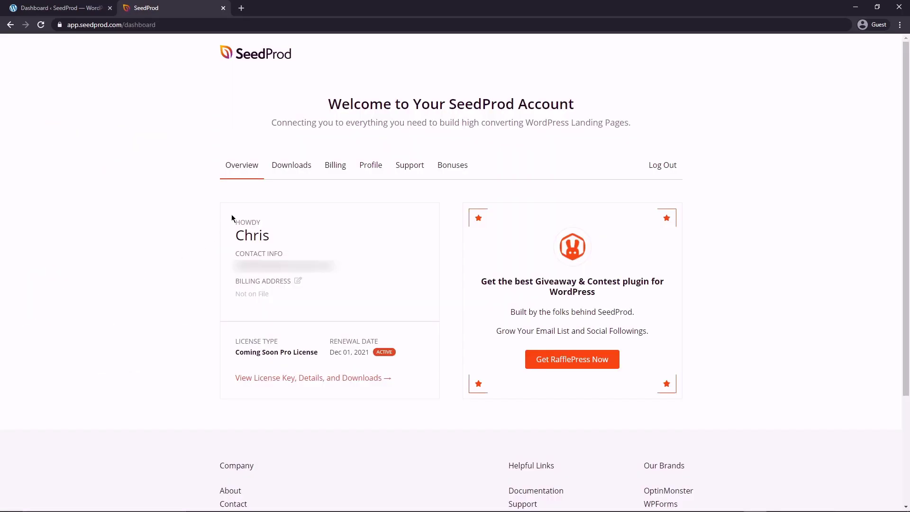
Download the Landing Page Pro 6.1.2.1 plugin from the account, copy its license key, and close the SeedProd website.
click(297, 168)
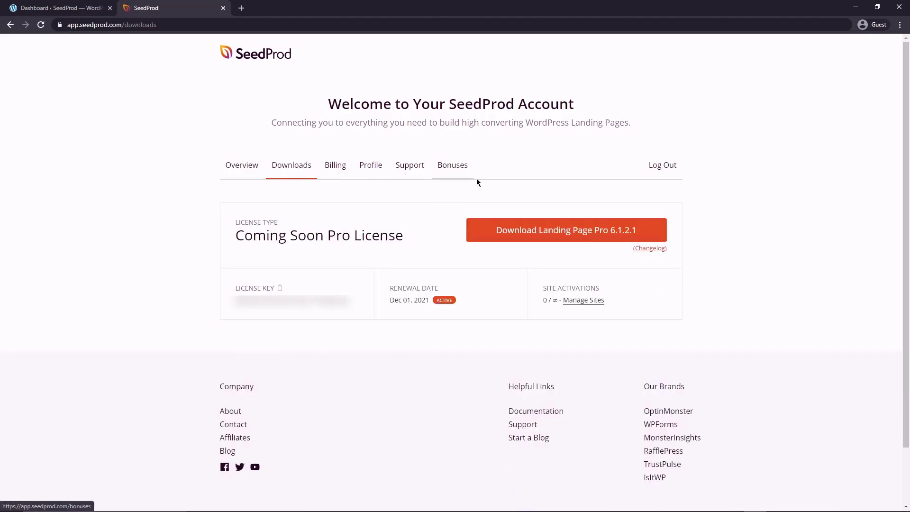
click(563, 232)
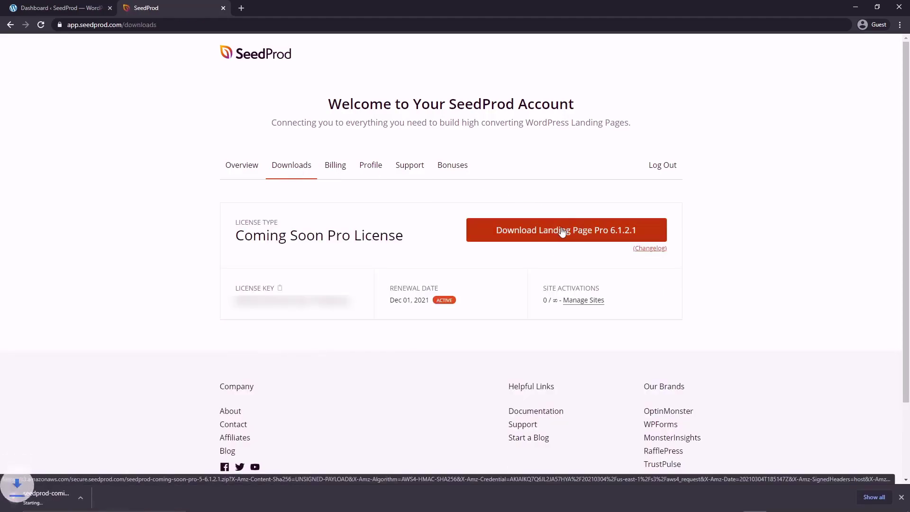
click(280, 290)
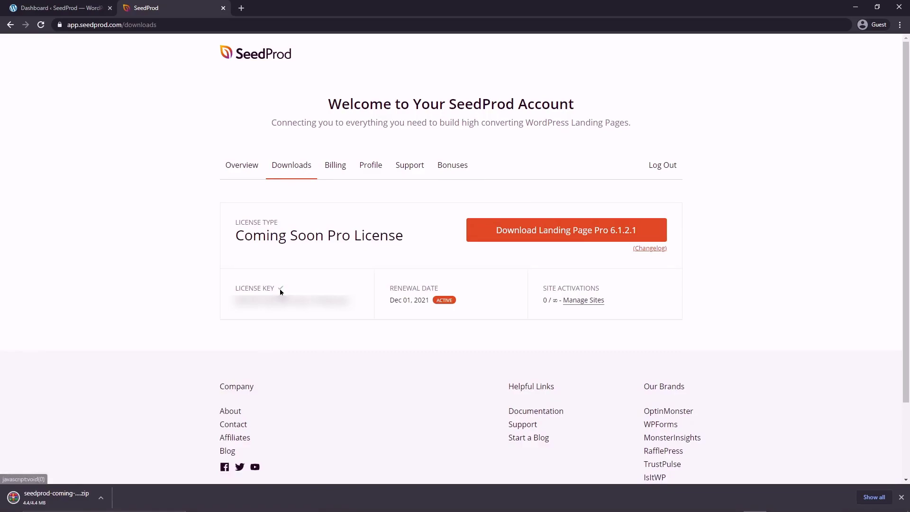
click(223, 8)
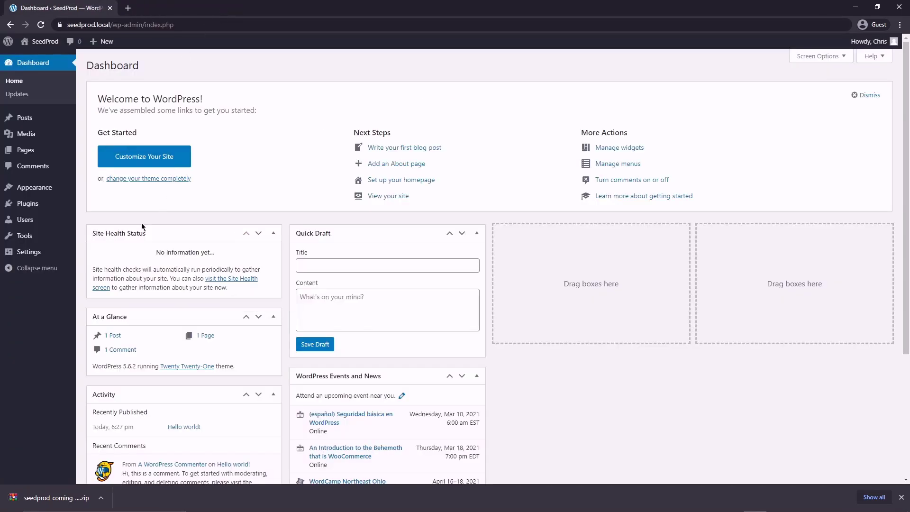
Install the plugin in WordPress from the downloaded seedprod-coming-soon-pro-5-6.1.2.1.zip file and activate it.
mouse_move(30, 204)
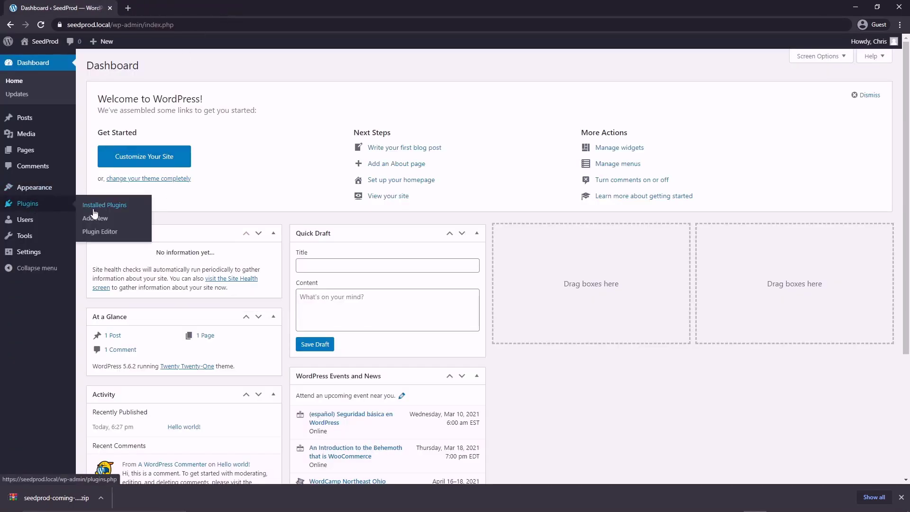
click(98, 219)
click(175, 65)
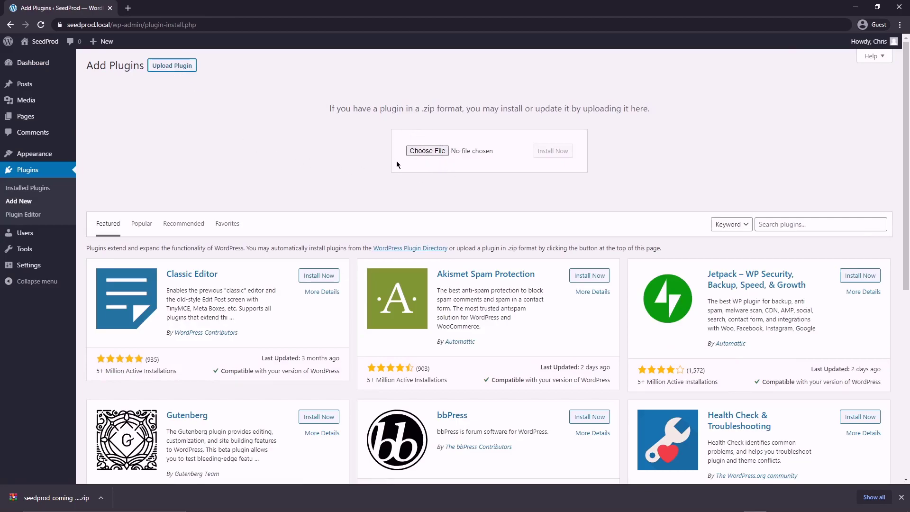
drag(52, 498, 431, 155)
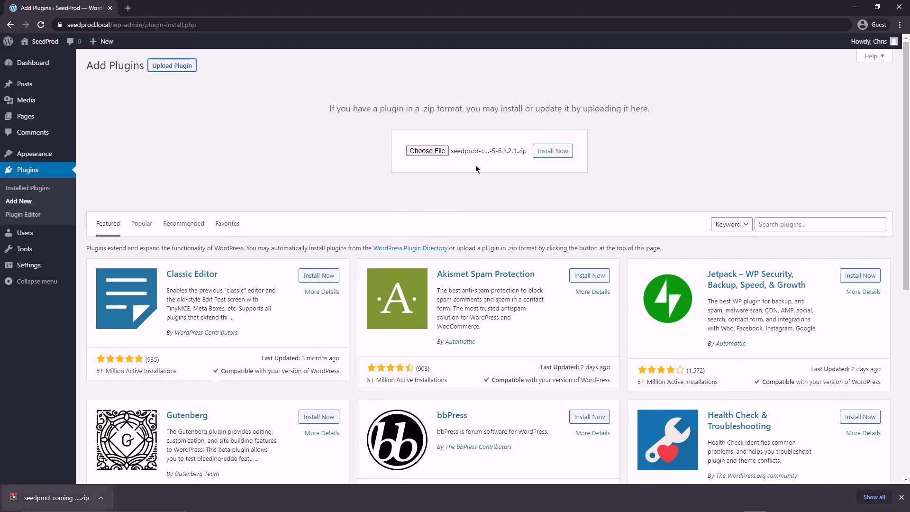
click(553, 151)
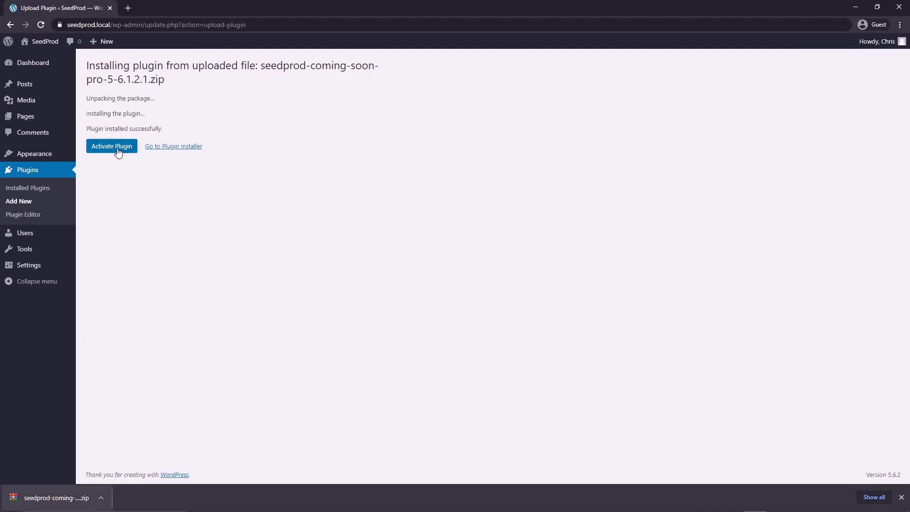
click(117, 151)
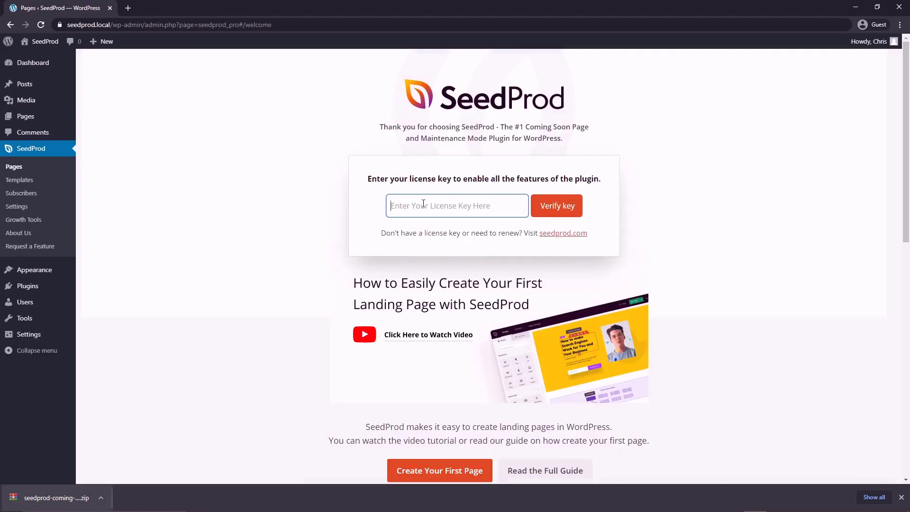
Paste the SeedProd license key into the license field and verify it.
right_click(424, 207)
click(462, 278)
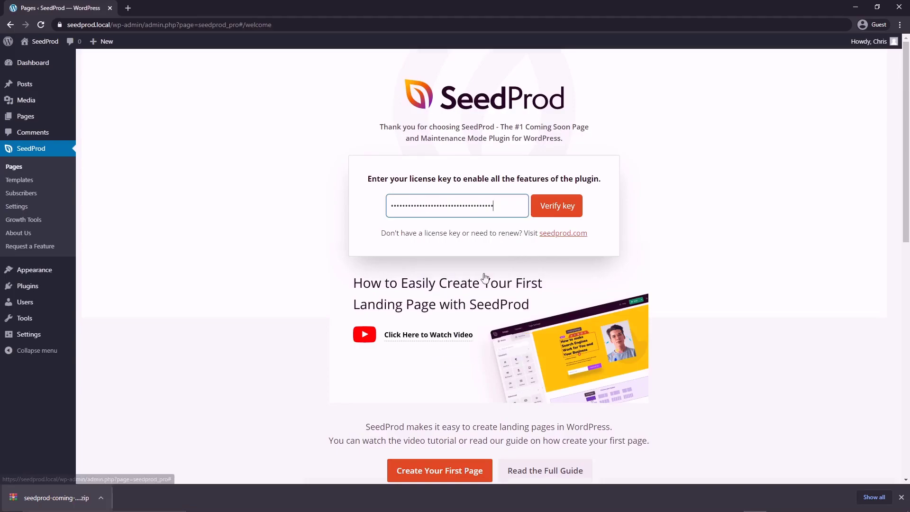
click(561, 209)
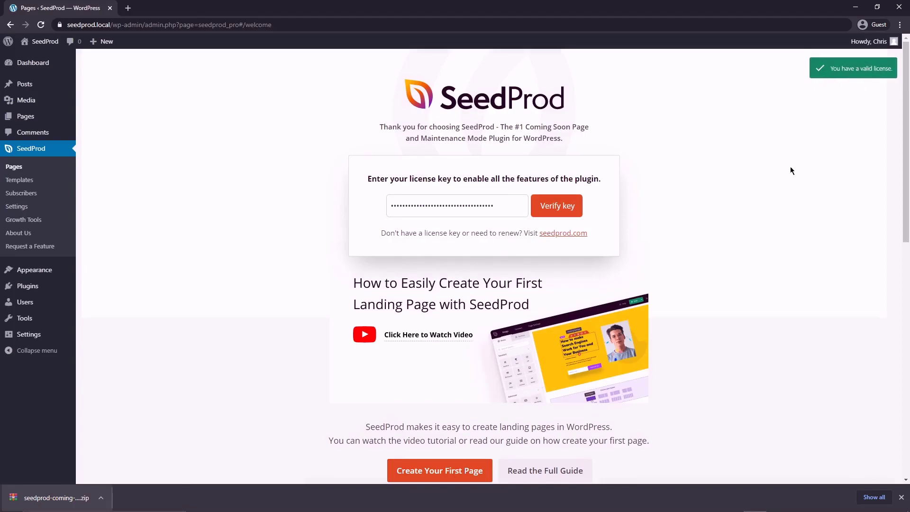
click(901, 497)
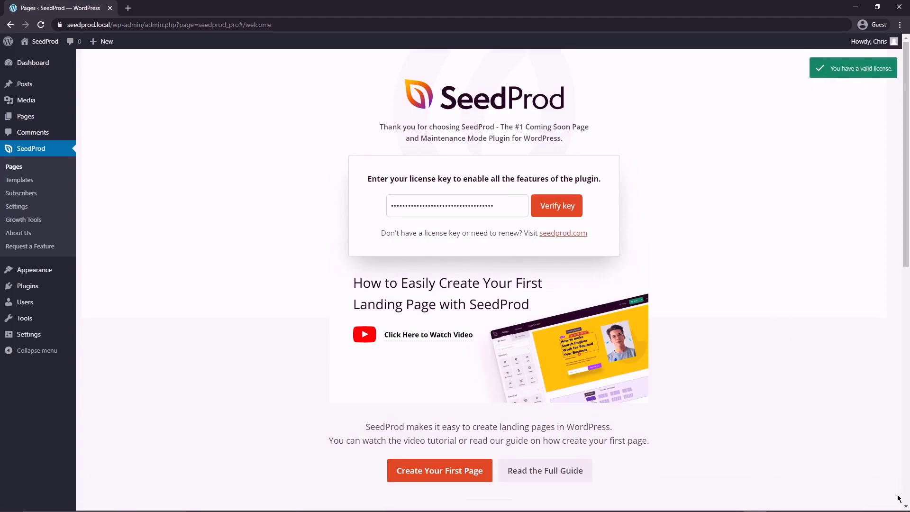
Start a new landing page in SeedProd and filter the page templates by Webinar.
click(18, 169)
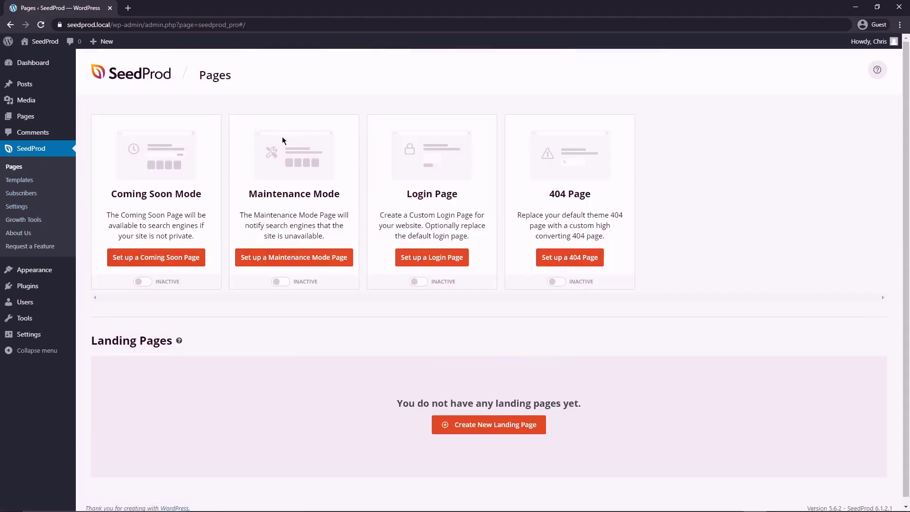
scroll(528, 329, down, 1)
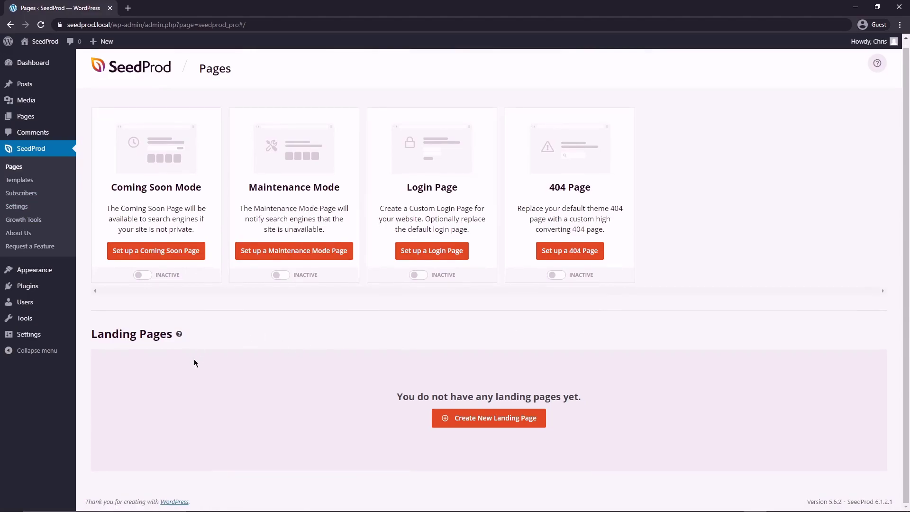
click(502, 419)
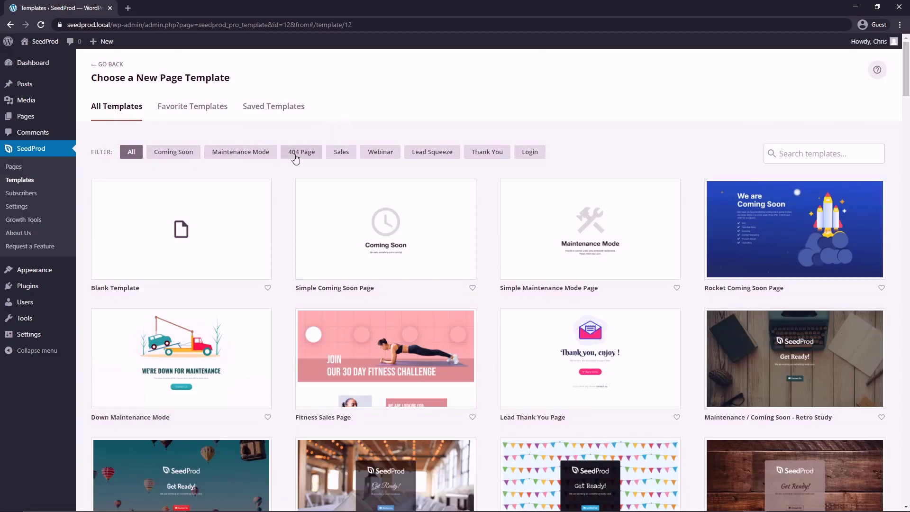
mouse_move(235, 252)
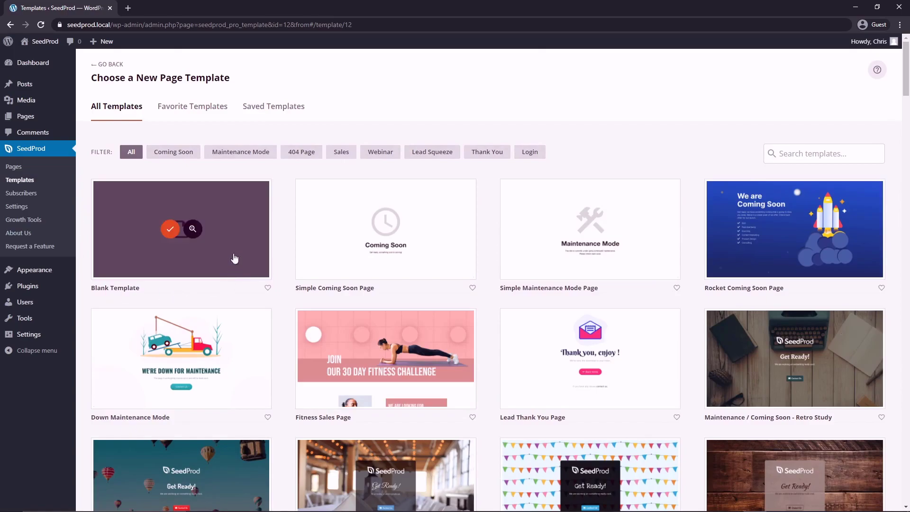
click(382, 155)
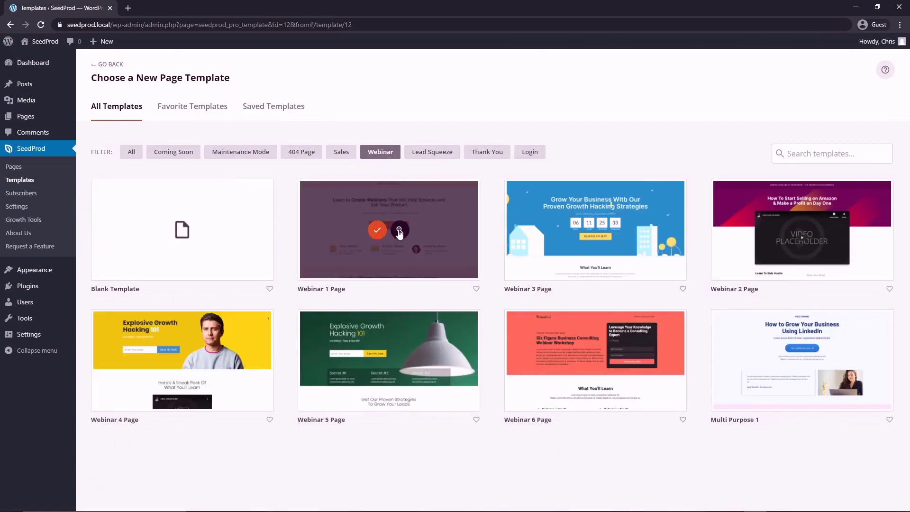
Preview the Webinar 1 Page template in its mobile and desktop layouts, then return to the template list.
click(399, 232)
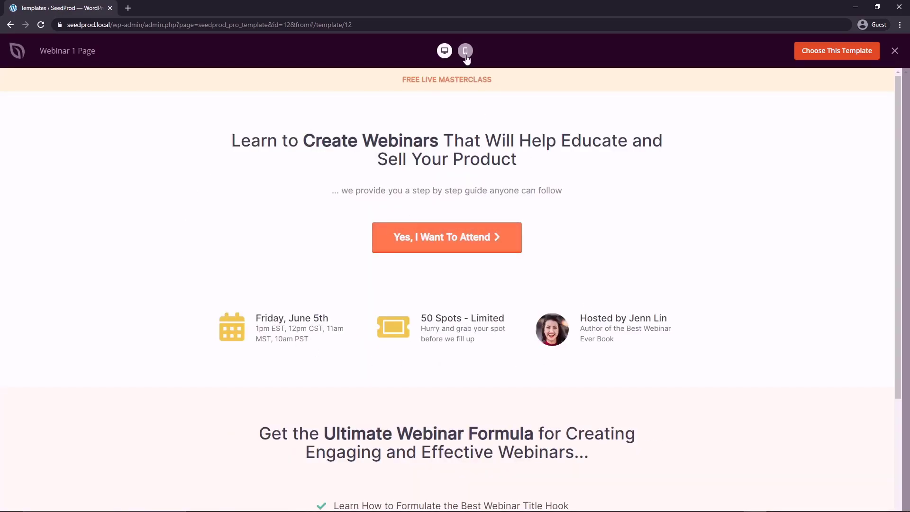
click(466, 56)
click(446, 52)
click(895, 51)
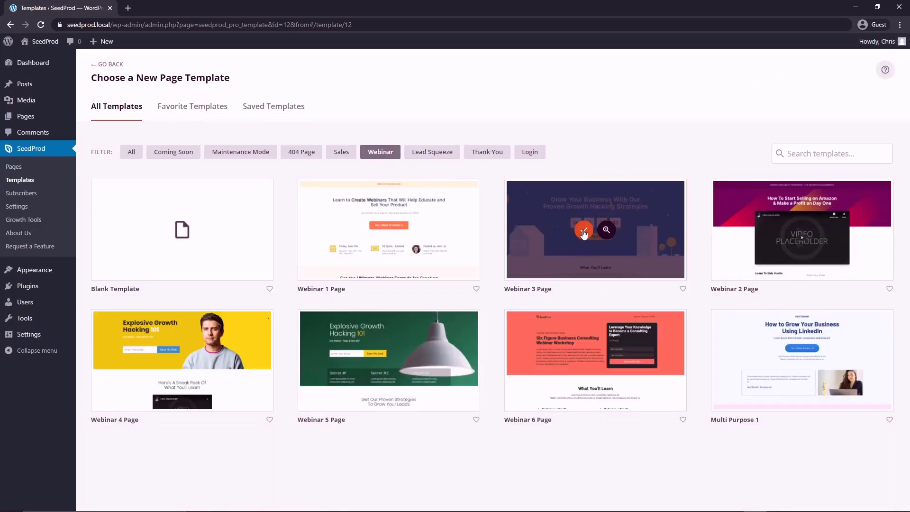
Choose the Webinar 3 Page template, name the page "Webinar" with the URL webinar, and start editing it.
click(585, 231)
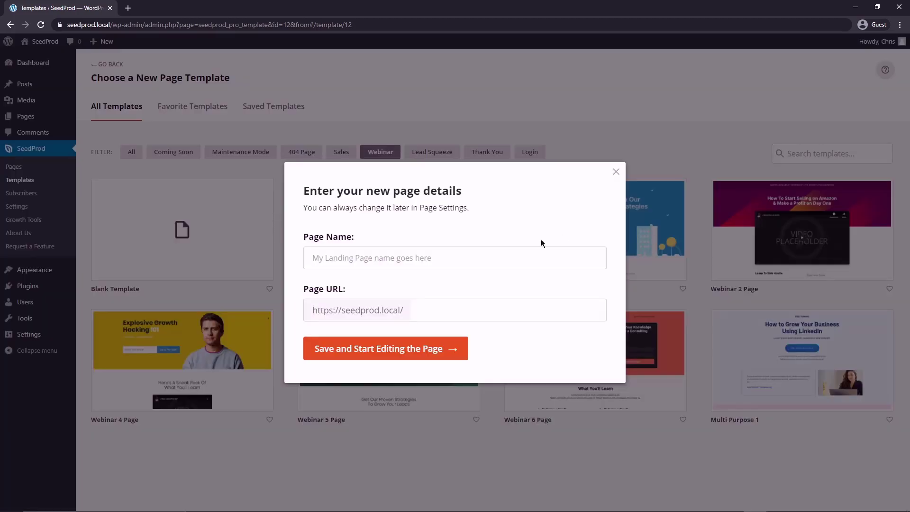
text(Webinar)
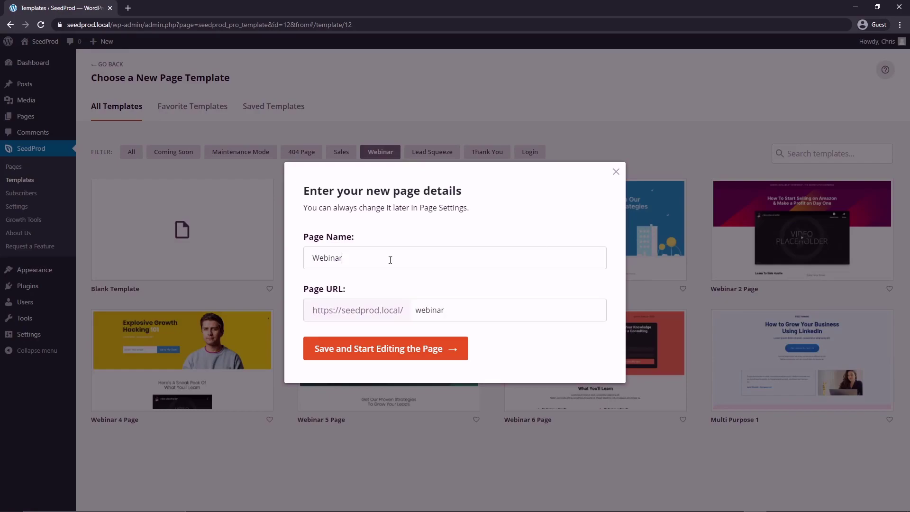
click(406, 351)
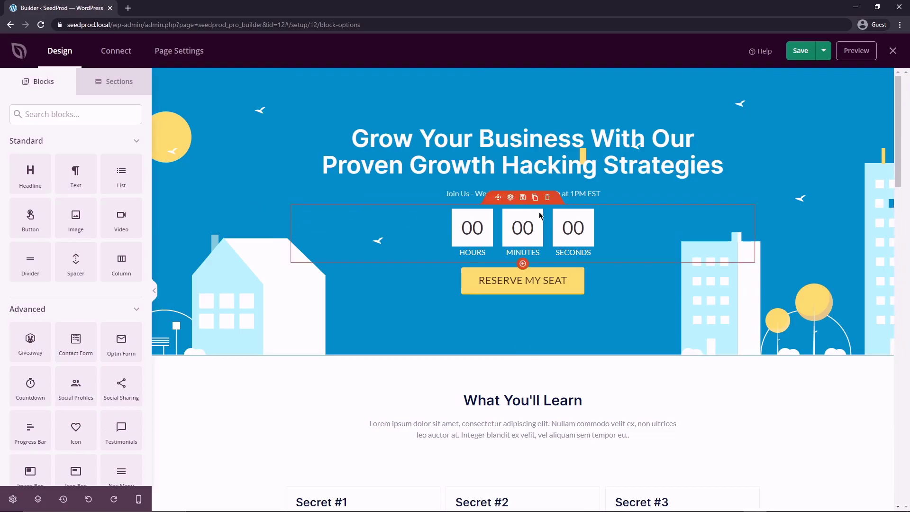
Replace the main headline's text with "Top Secrets Revealed By YouTube Professionals".
drag(900, 108, 891, 85)
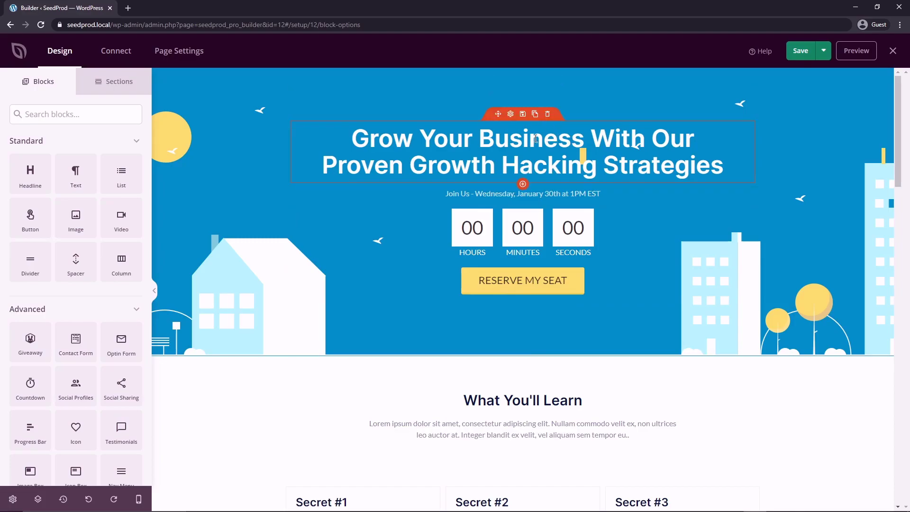
click(511, 115)
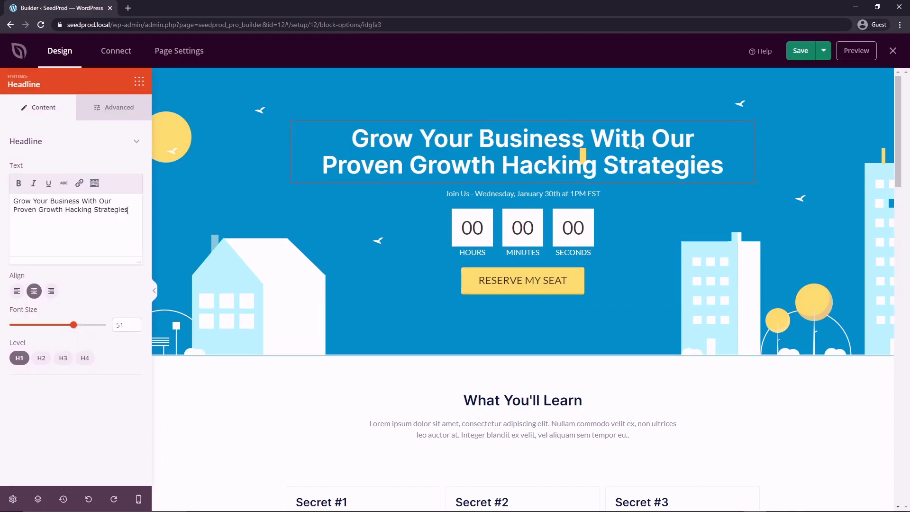
drag(128, 210, 1, 198)
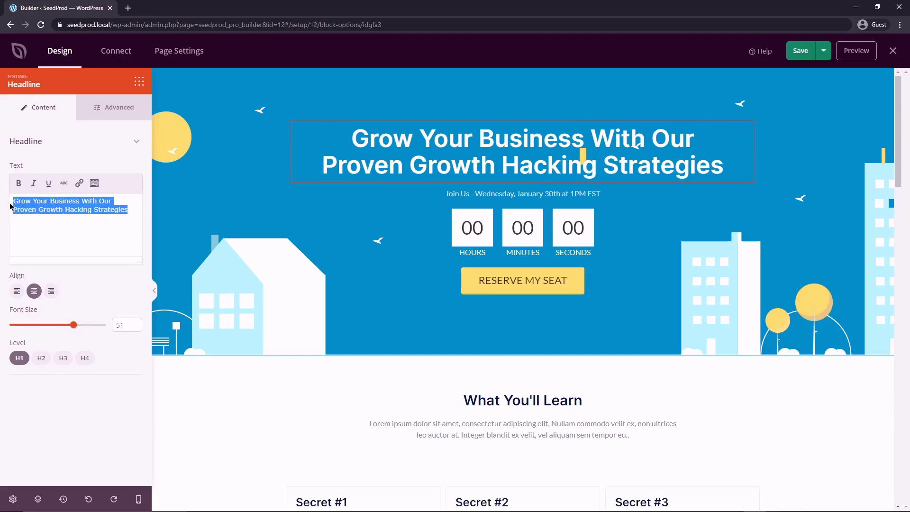
key(ctrl+v)
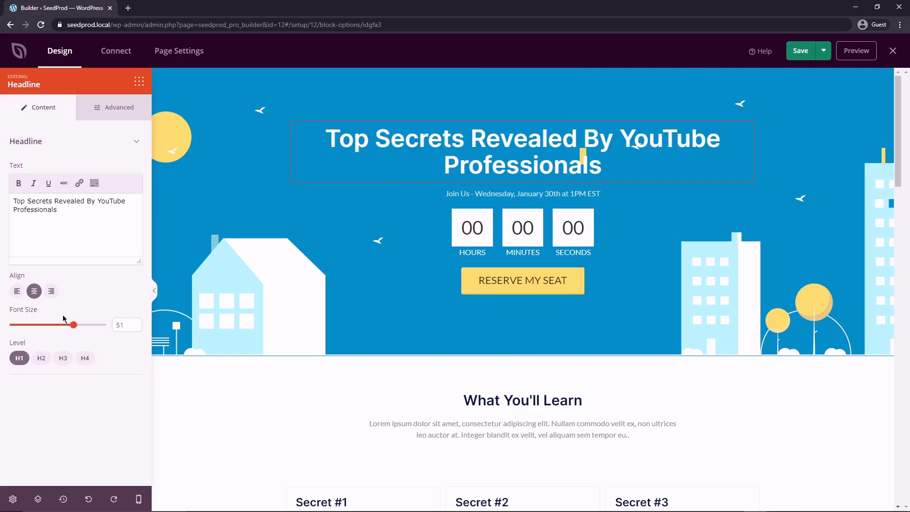
Try the headline's other alignments, leaving it centred, and set its font size to 70.
click(17, 291)
click(34, 291)
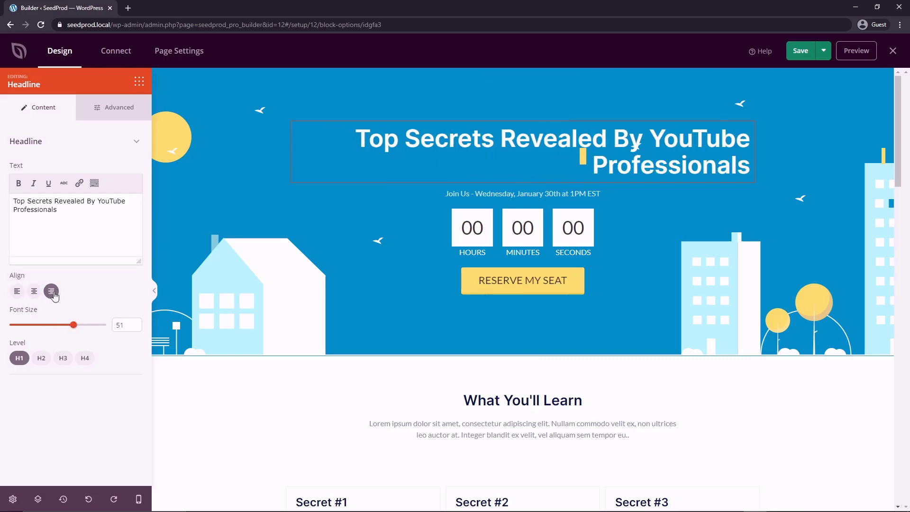
click(71, 325)
drag(71, 328, 105, 324)
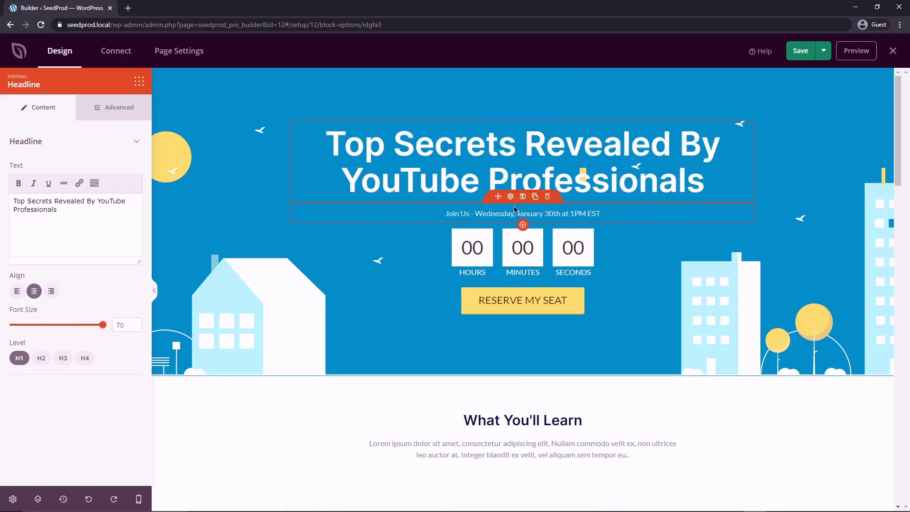
Open the "Join Us" date line below the headline for editing and select its text.
click(512, 213)
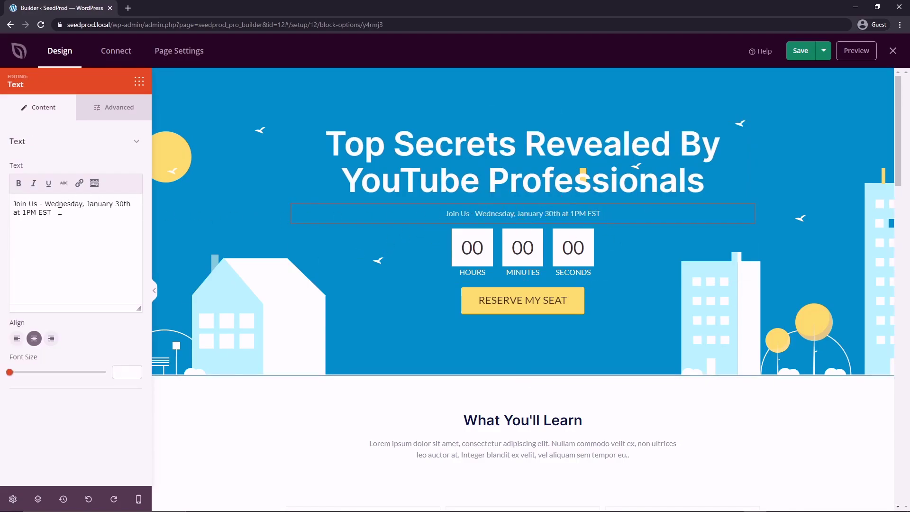
triple_click(82, 214)
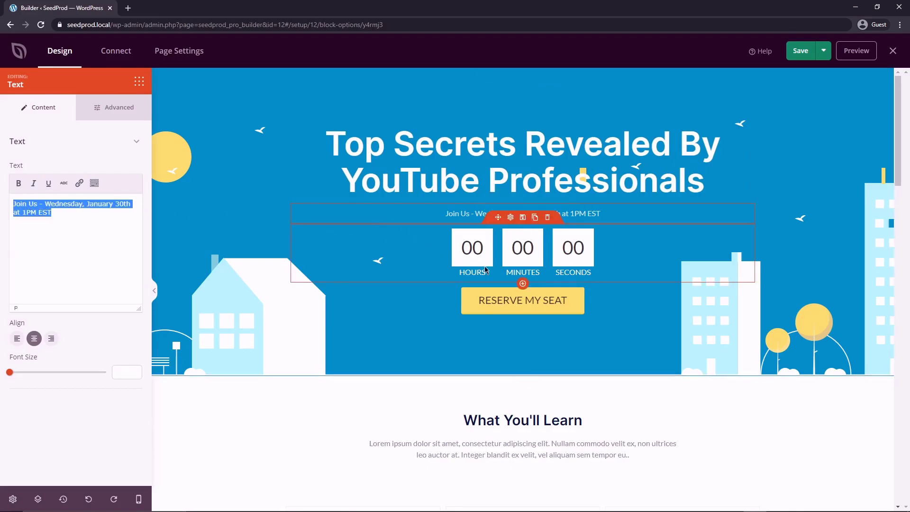
Set the countdown timer's end date to 2021-03-12 and look through its available end times.
click(511, 217)
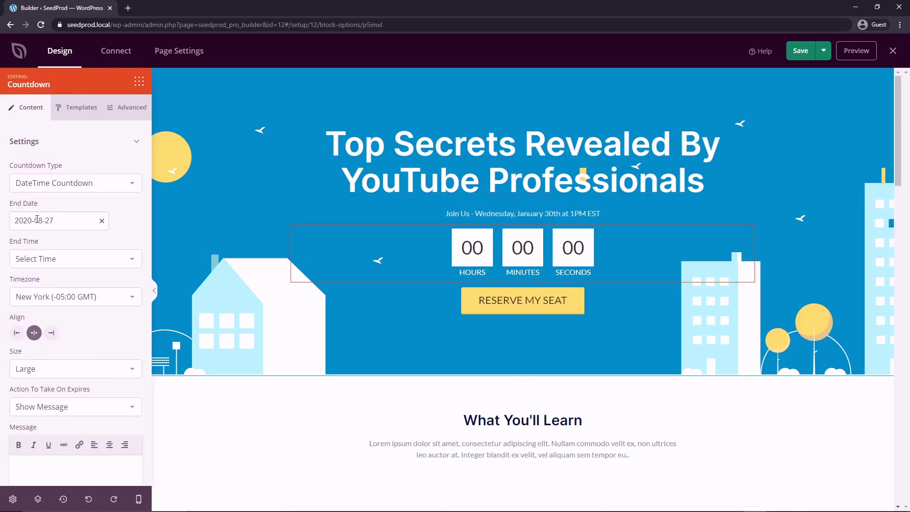
click(102, 221)
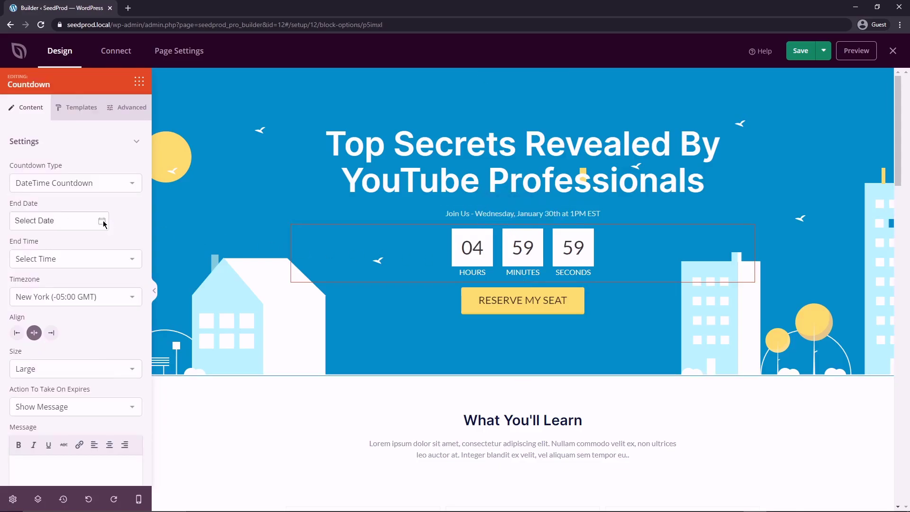
click(66, 221)
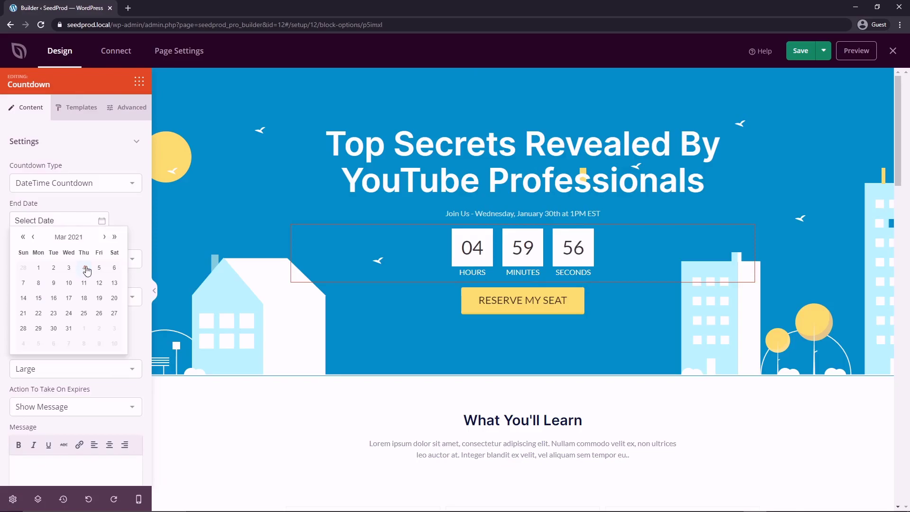
click(99, 283)
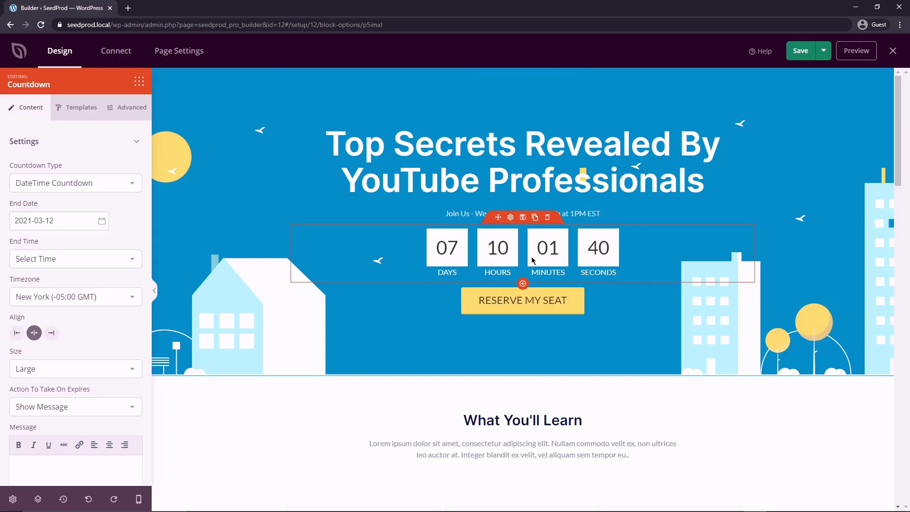
click(61, 255)
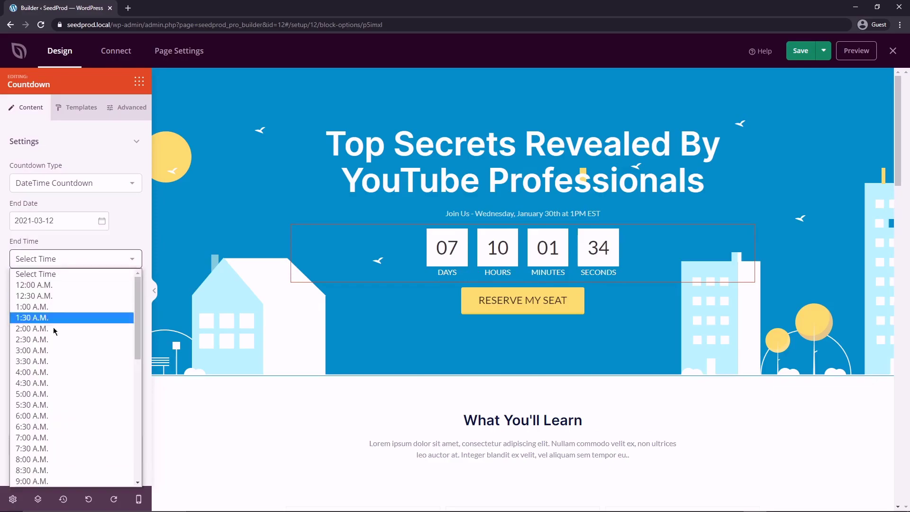
click(135, 226)
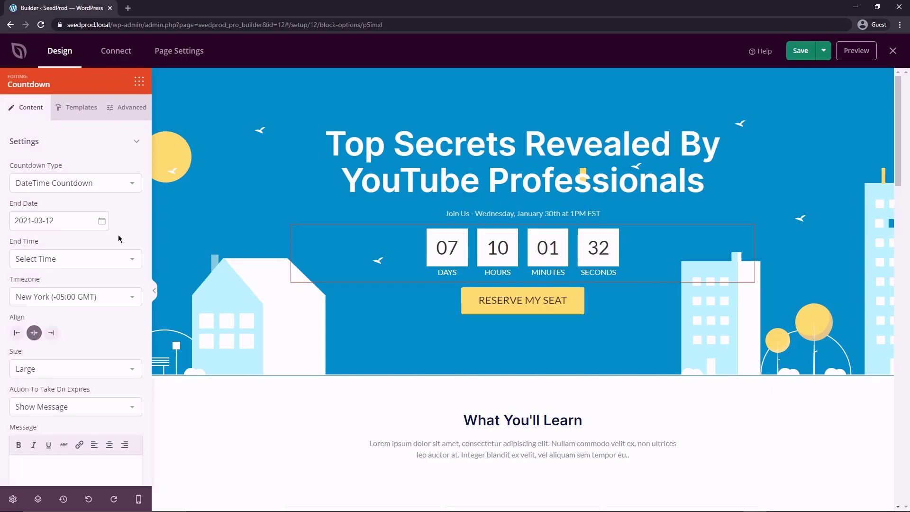
Try the left and right alignments on the countdown timer, leaving it centred.
scroll(118, 228, down, 1)
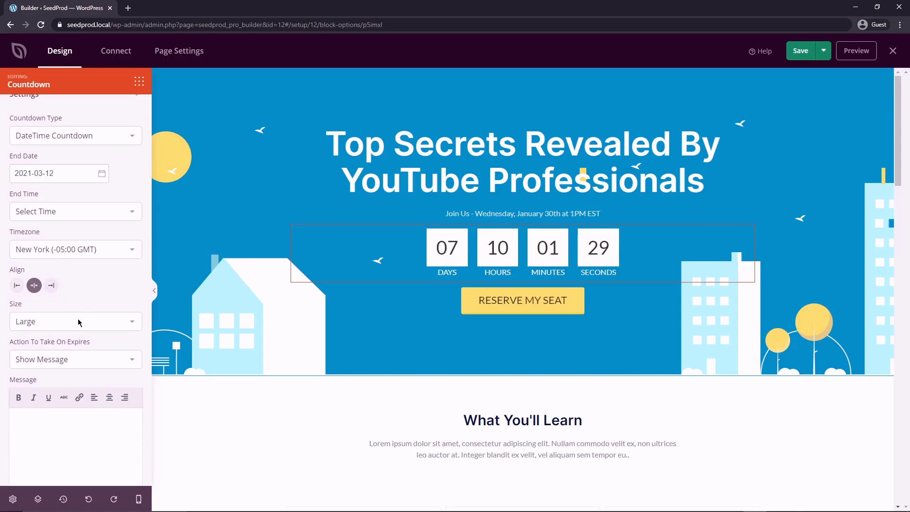
click(17, 285)
click(50, 285)
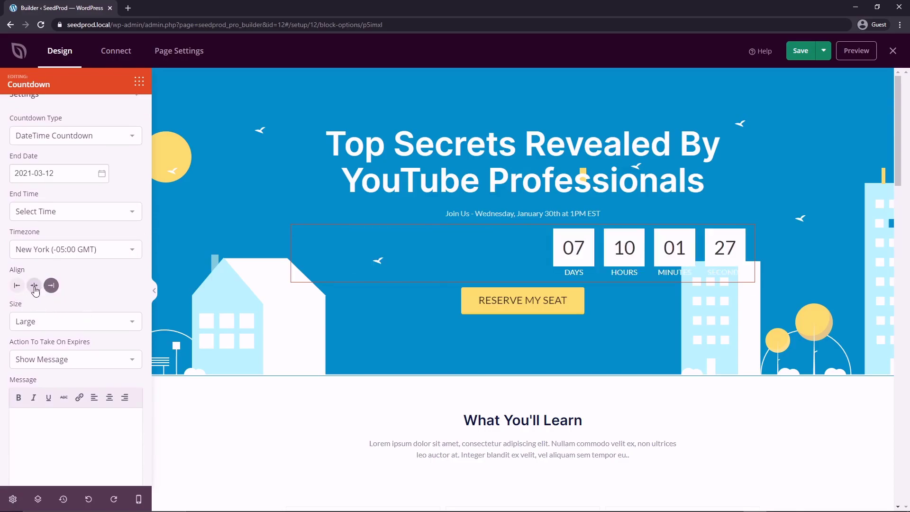
click(35, 285)
Try the Small size on the countdown timer, leaving it at Large.
scroll(73, 297, down, 1)
click(46, 258)
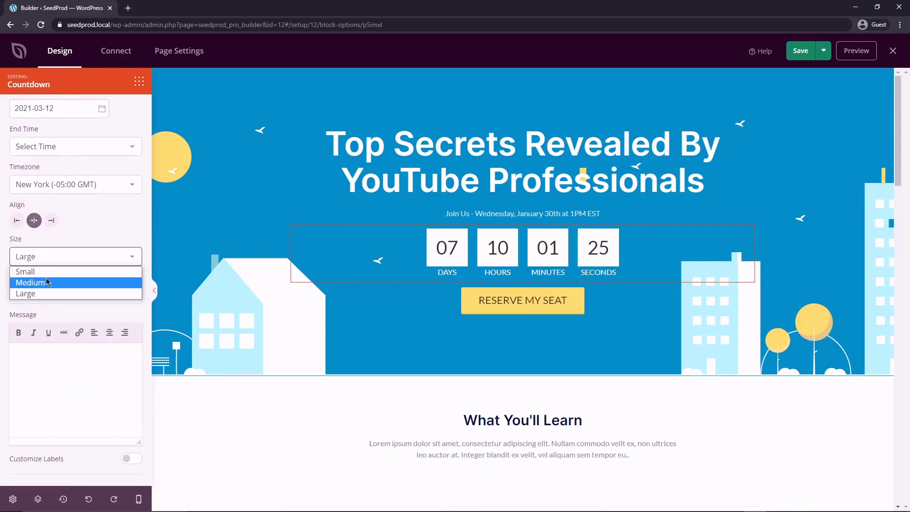
click(46, 269)
click(50, 263)
click(41, 292)
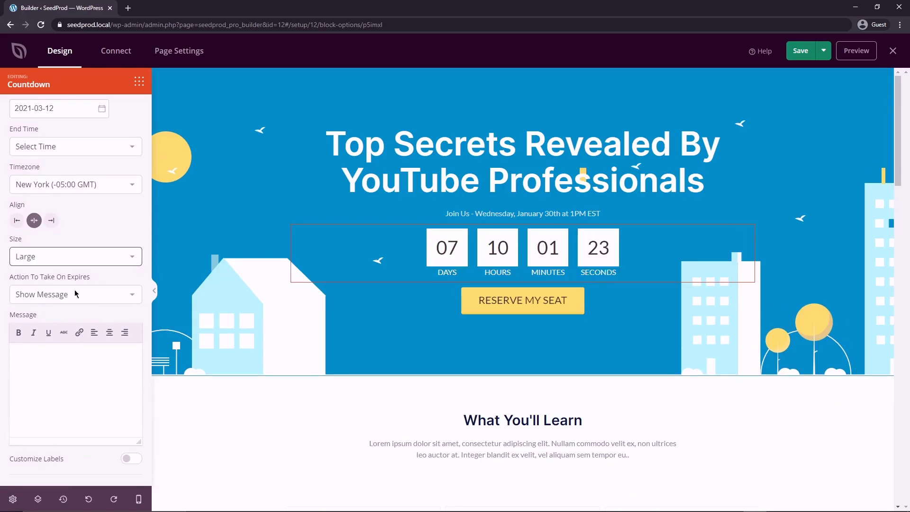
Enter "Sorry, you were too late!" as the message shown when the countdown expires.
click(88, 377)
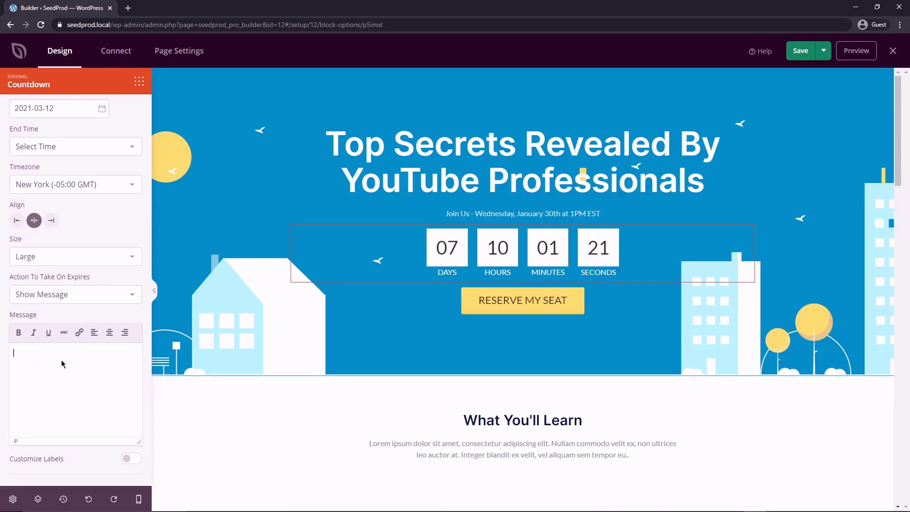
text(Sorry, you were)
text(too late!)
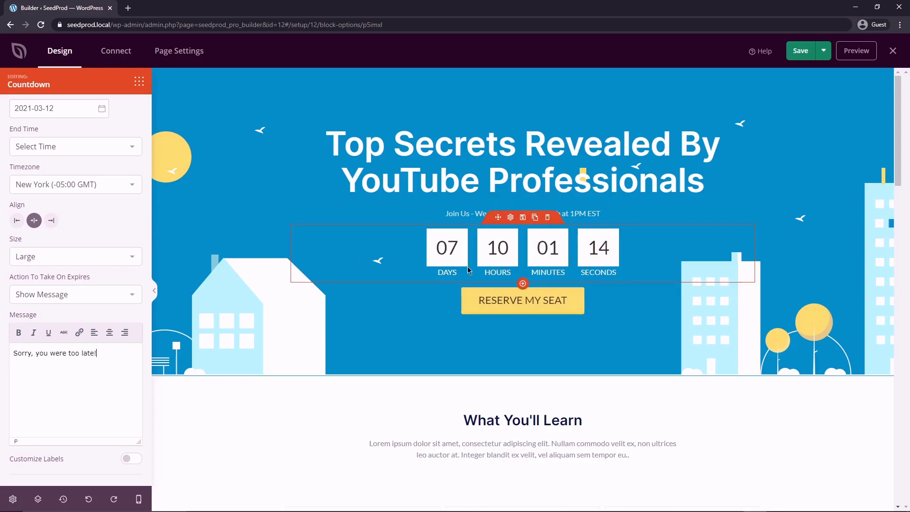
drag(114, 353, 2, 352)
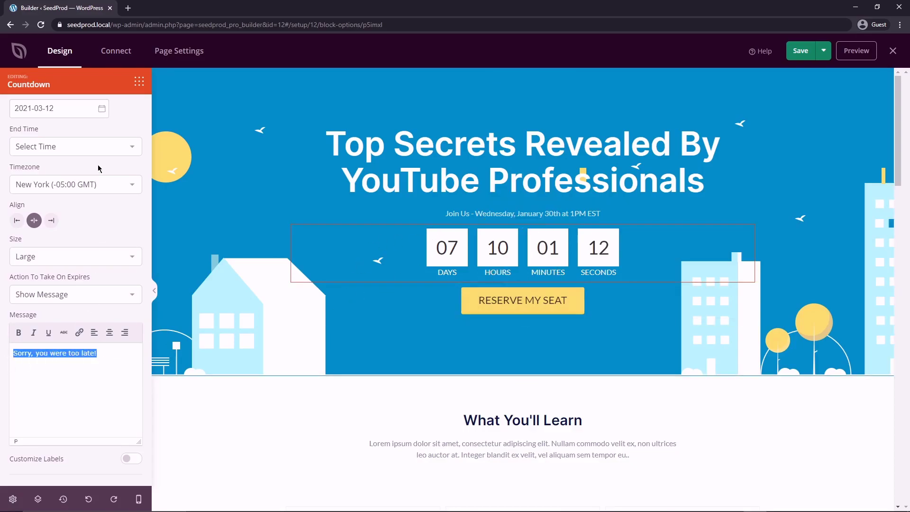
Apply the template style with solid white circles to the countdown timer.
scroll(98, 167, up, 3)
click(510, 218)
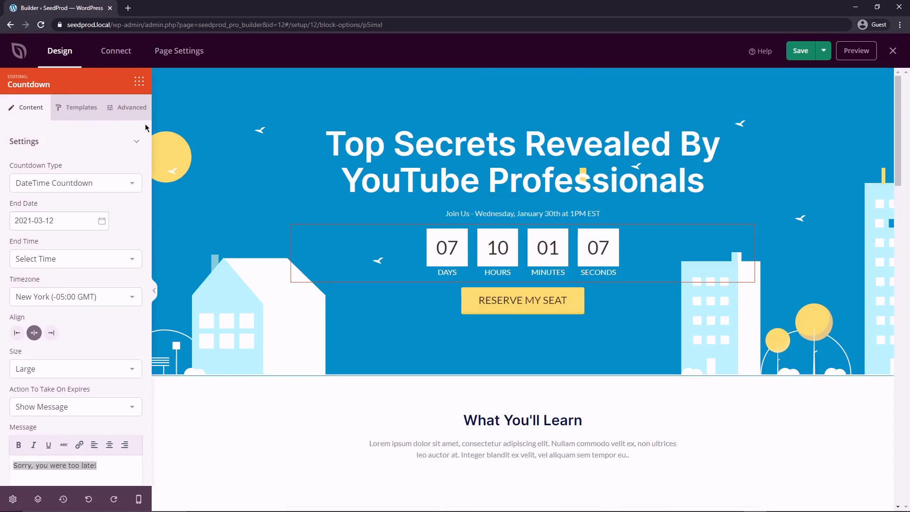
click(511, 118)
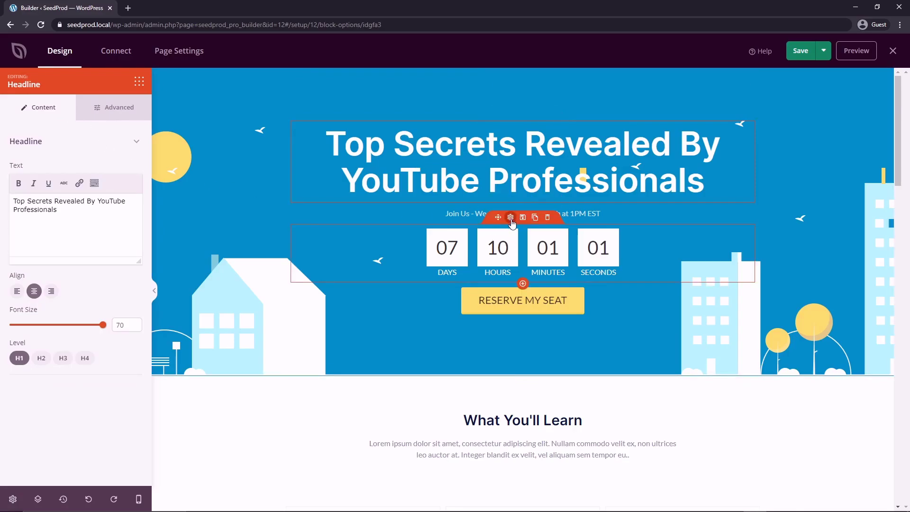
click(511, 218)
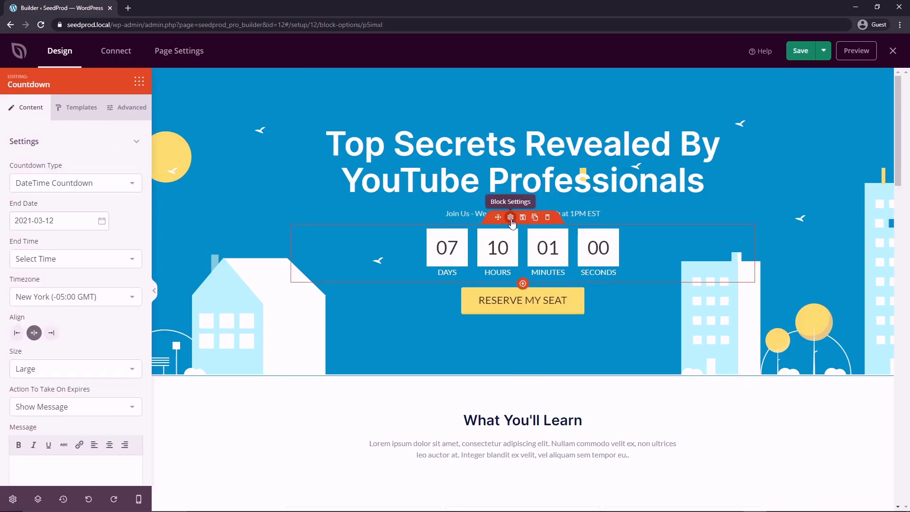
click(81, 108)
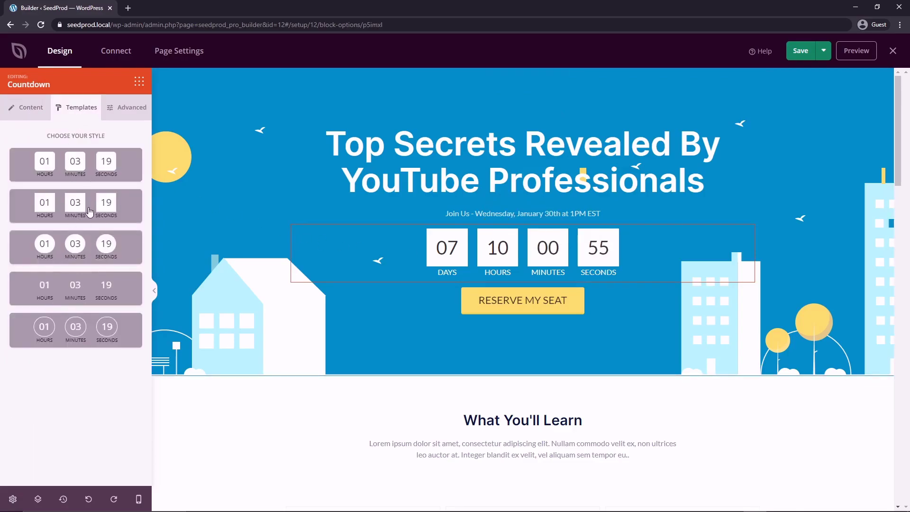
click(91, 248)
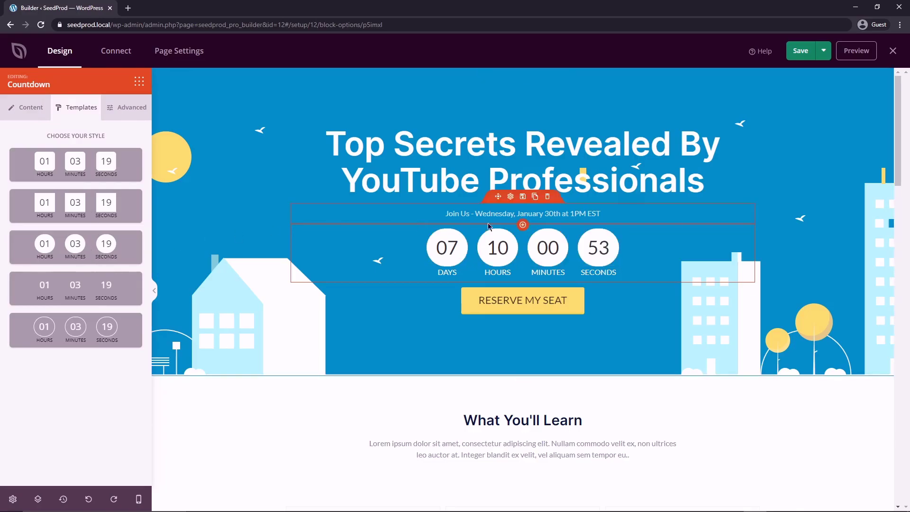
Try framed and bottom-shadow template styles on the image beside "Who Should Register" and return to the block list.
scroll(505, 268, down, 6)
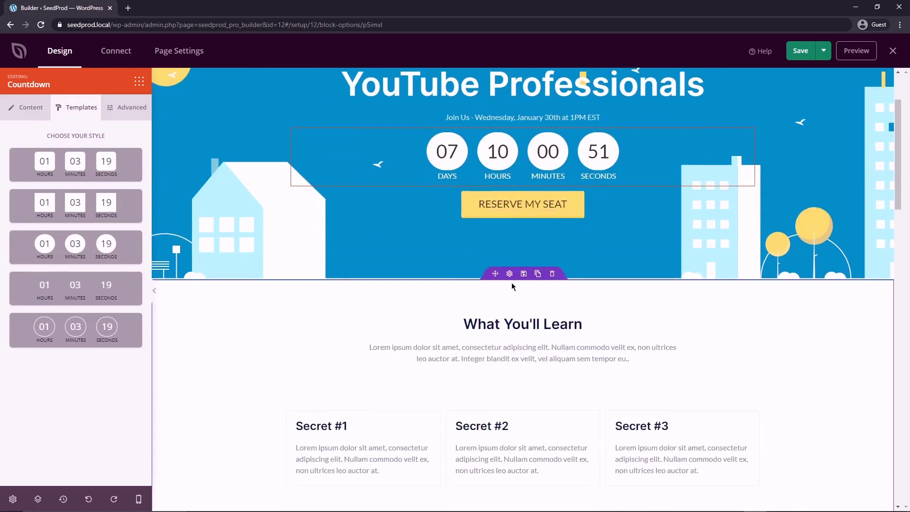
scroll(506, 268, down, 2)
click(607, 209)
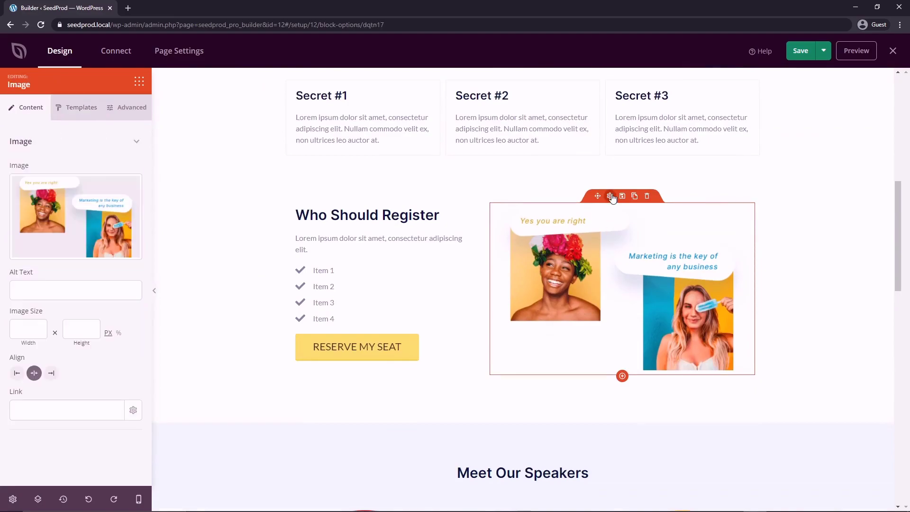
click(82, 112)
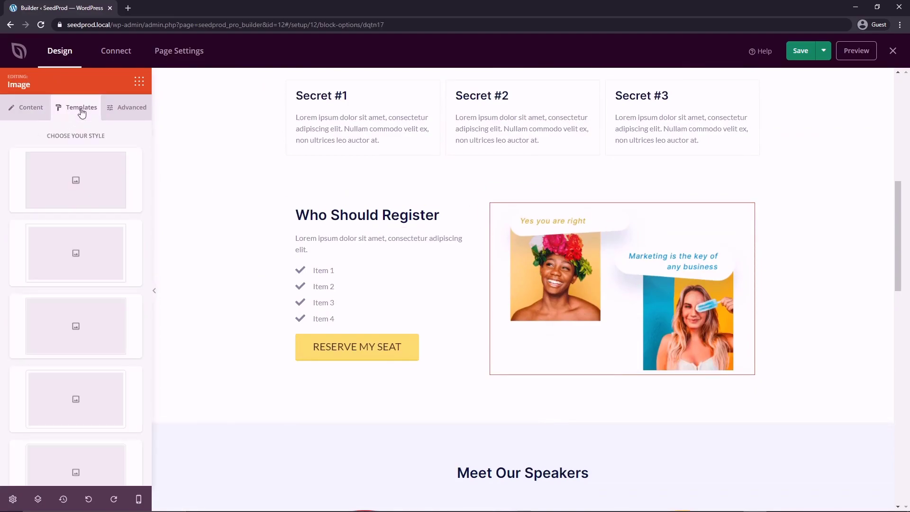
scroll(75, 223, down, 5)
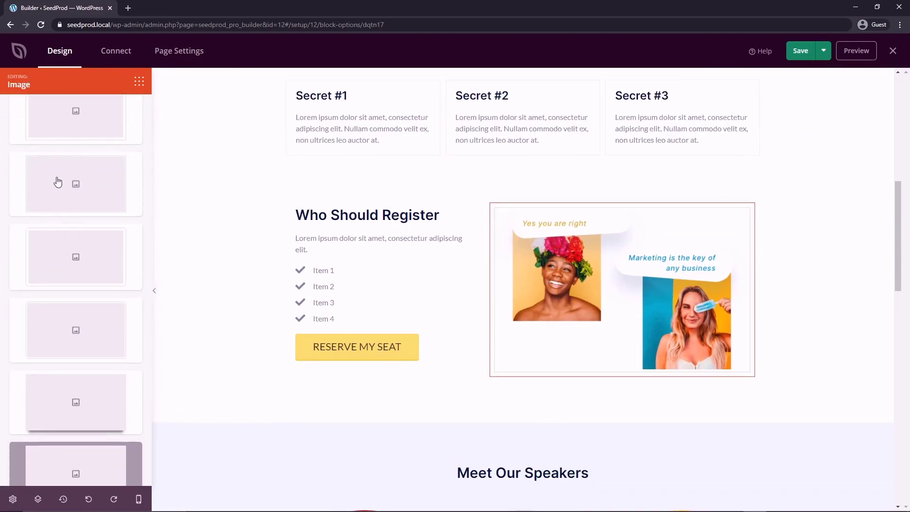
click(72, 399)
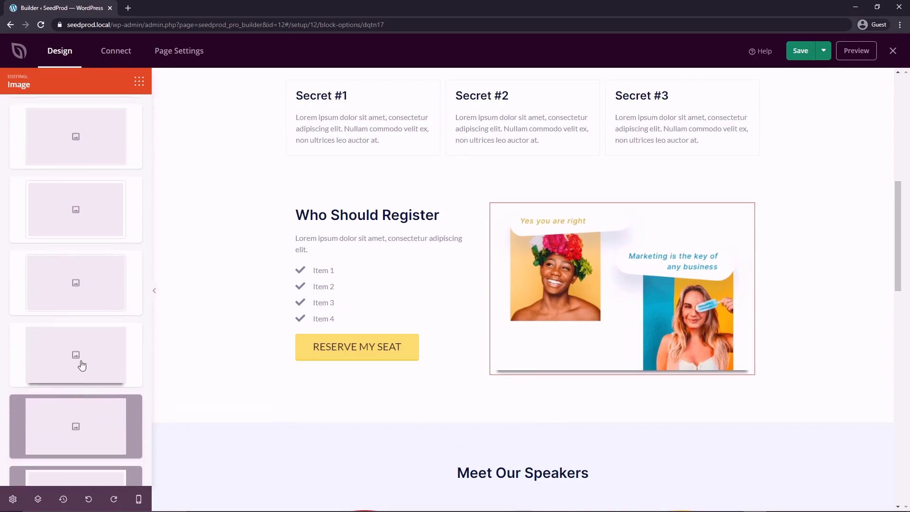
scroll(88, 324, down, 1)
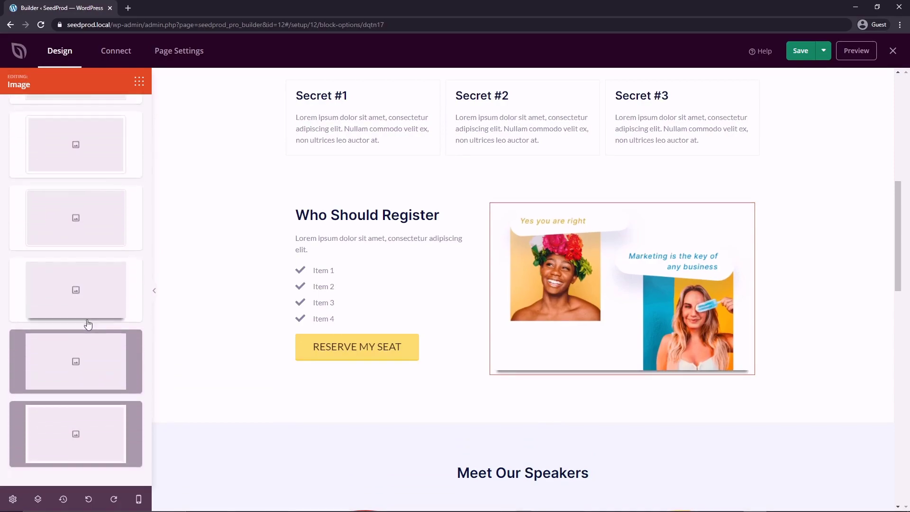
click(140, 84)
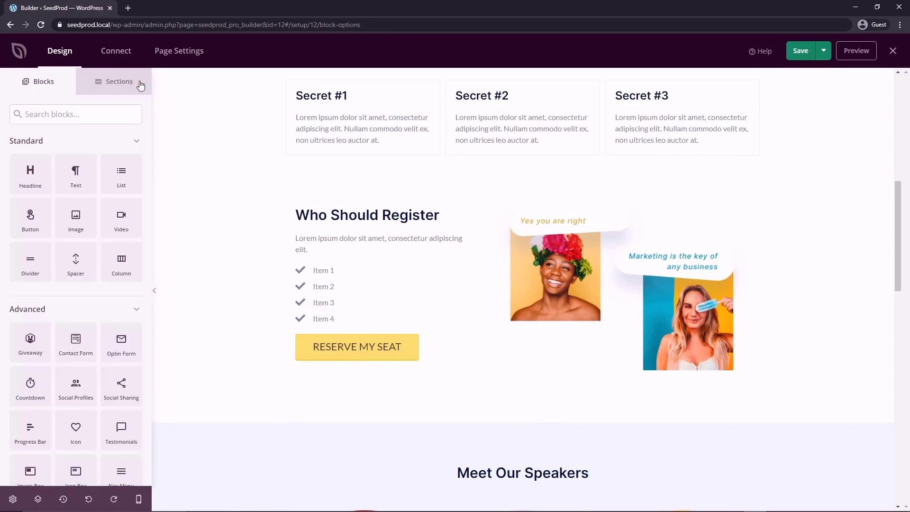
Remove the current picture from the image block beside "Who Should Register".
scroll(545, 367, up, 10)
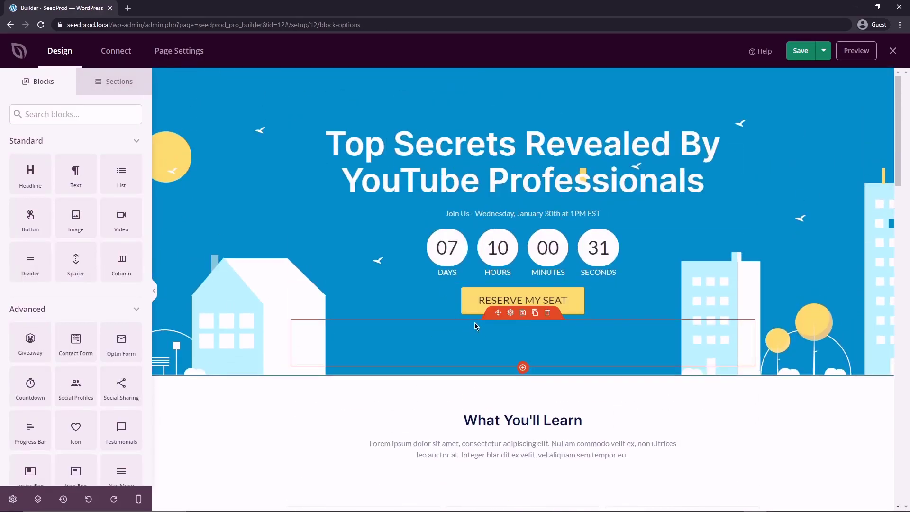
scroll(477, 304, down, 9)
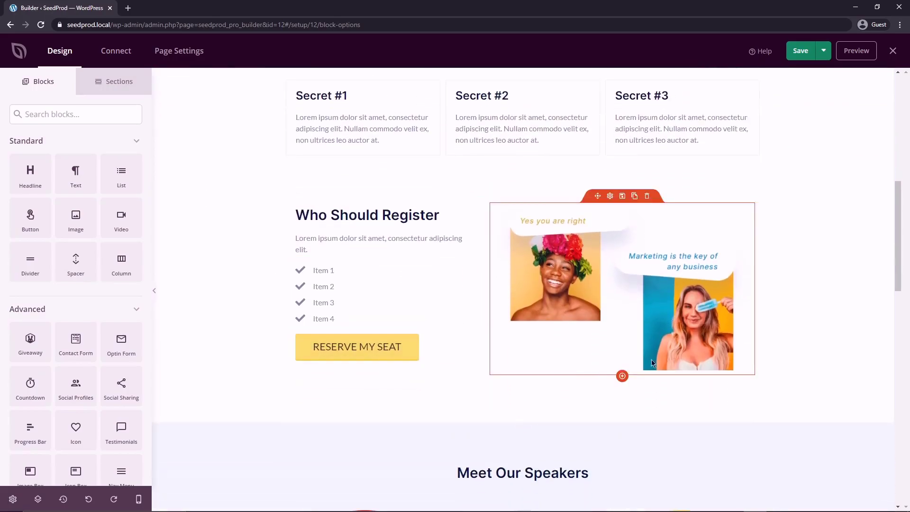
click(612, 292)
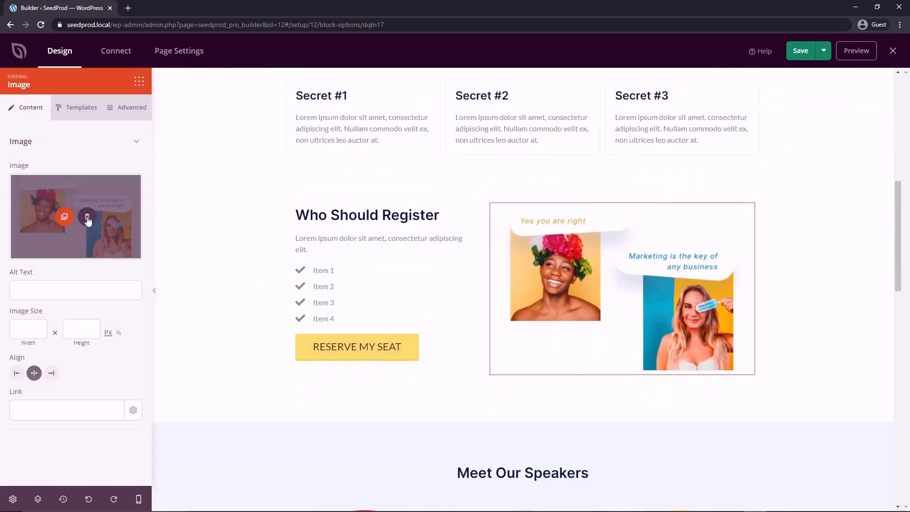
click(87, 217)
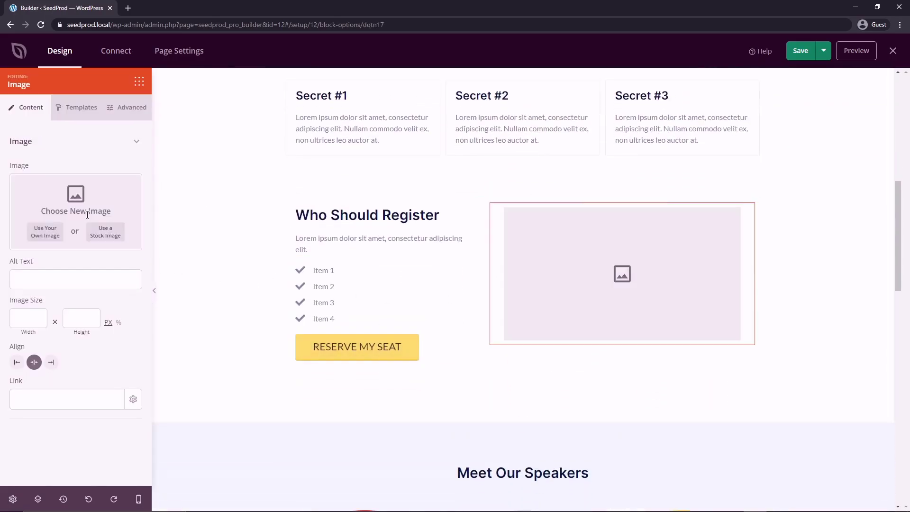
click(45, 232)
click(90, 81)
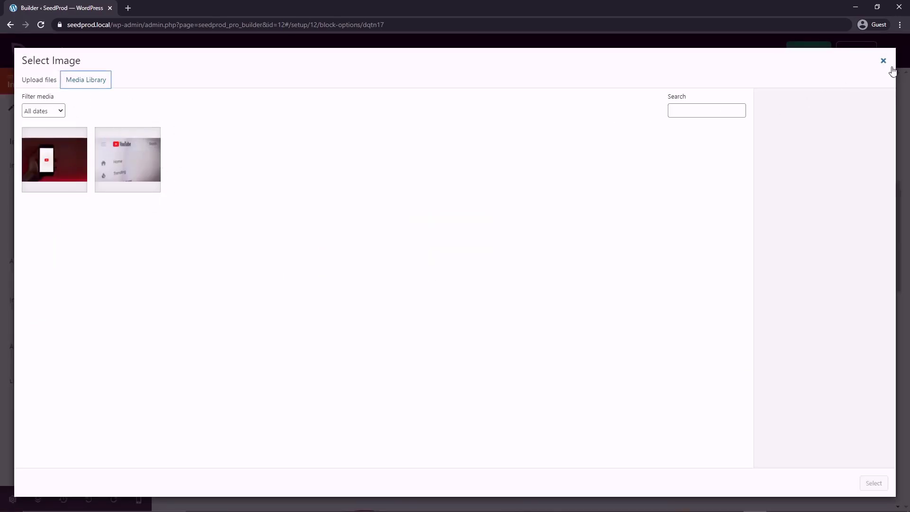
click(893, 67)
Search the stock images for "YouTube" and insert the photo of a hand-held phone on a red background.
click(105, 231)
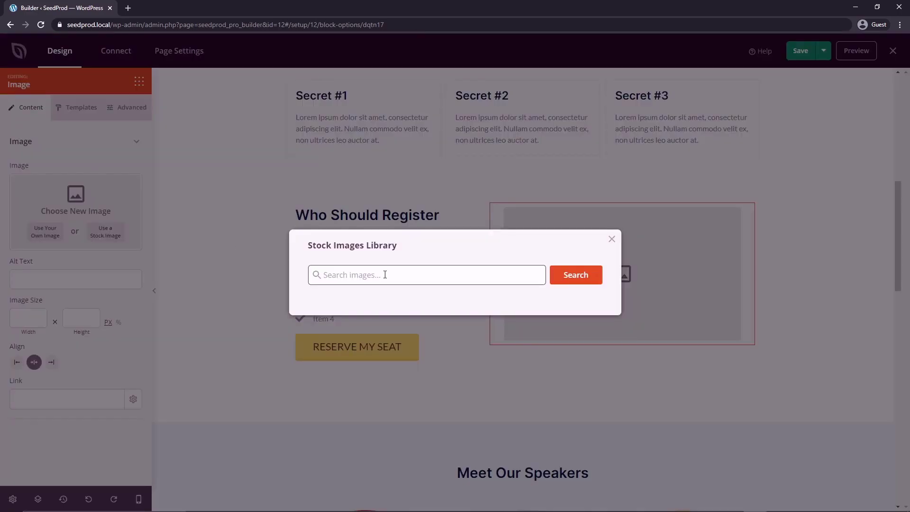
text(YouTube)
click(576, 276)
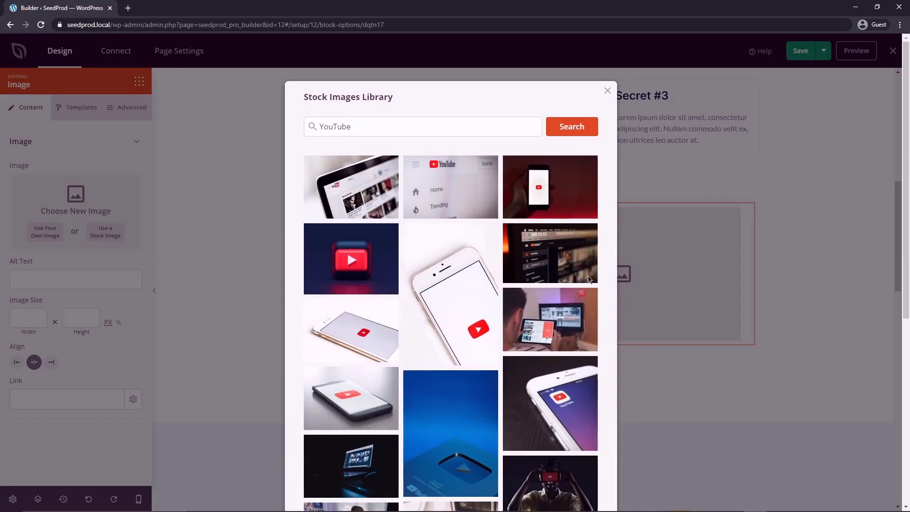
click(553, 189)
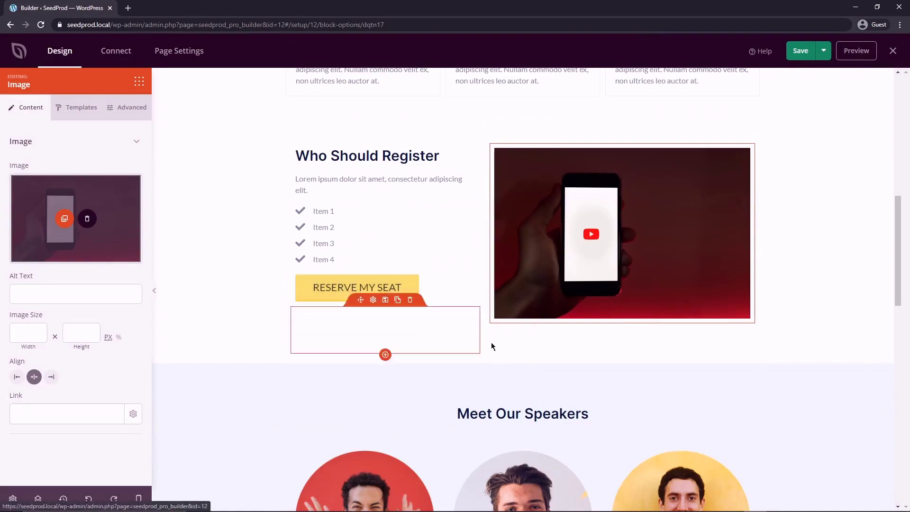
Open the text block under the first photo in the Meet Our Speakers section.
scroll(508, 351, down, 6)
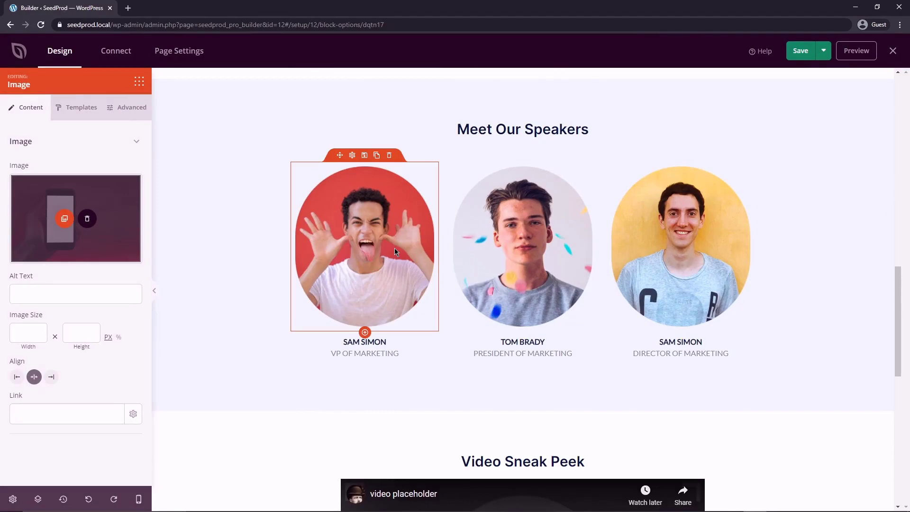
click(369, 345)
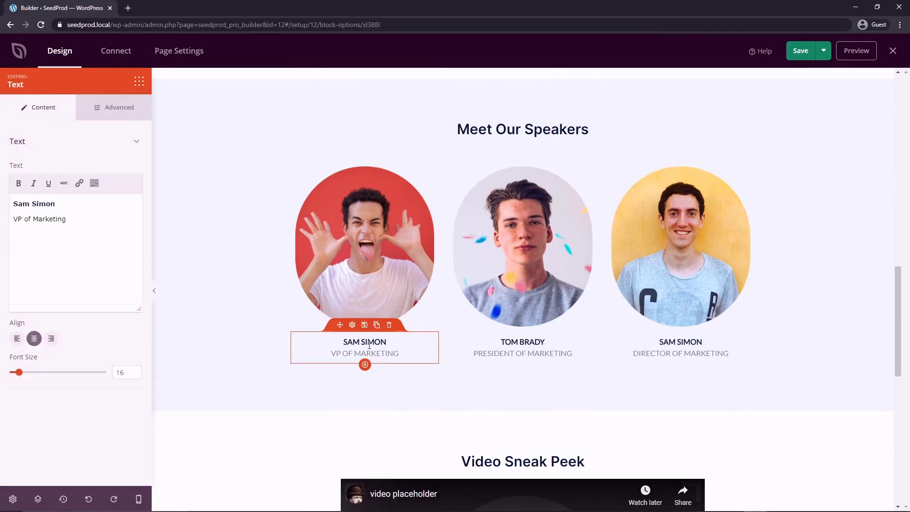
Open the settings of the Video Sneak Peek video block and select its YouTube URL.
drag(898, 294, 901, 369)
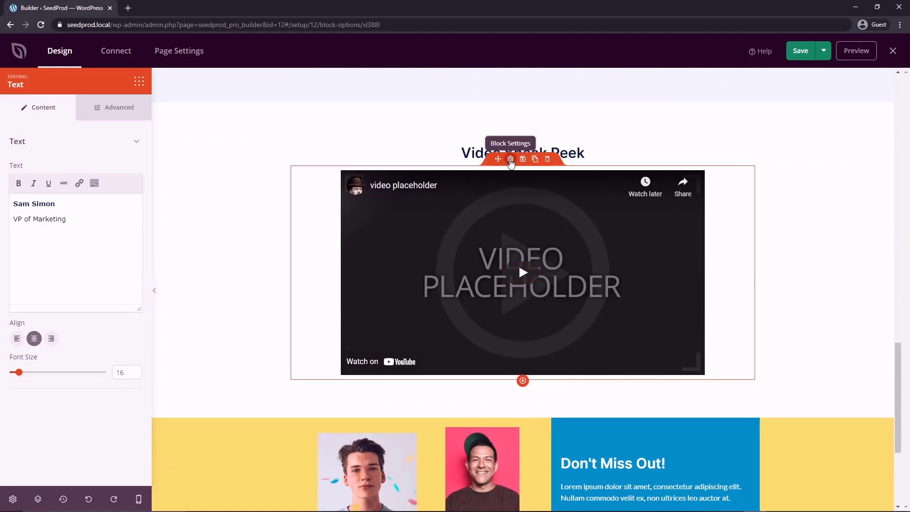
click(511, 160)
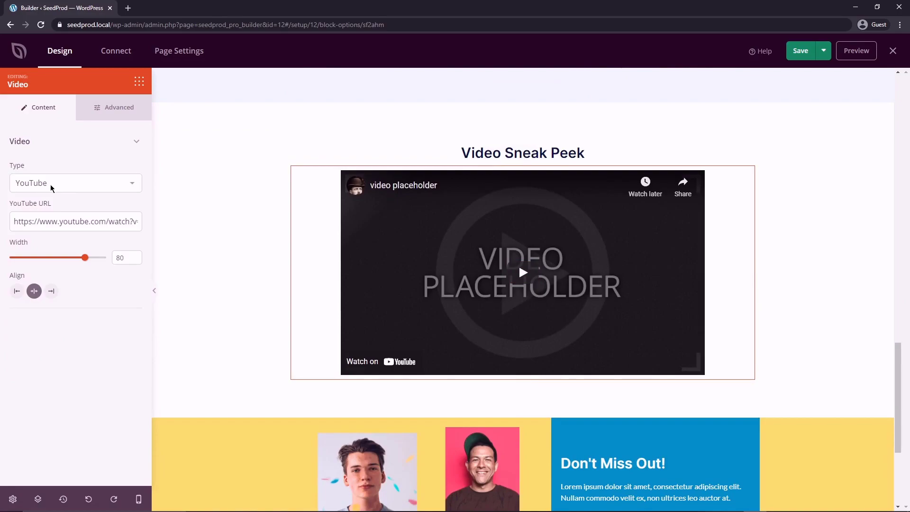
drag(51, 223, 177, 228)
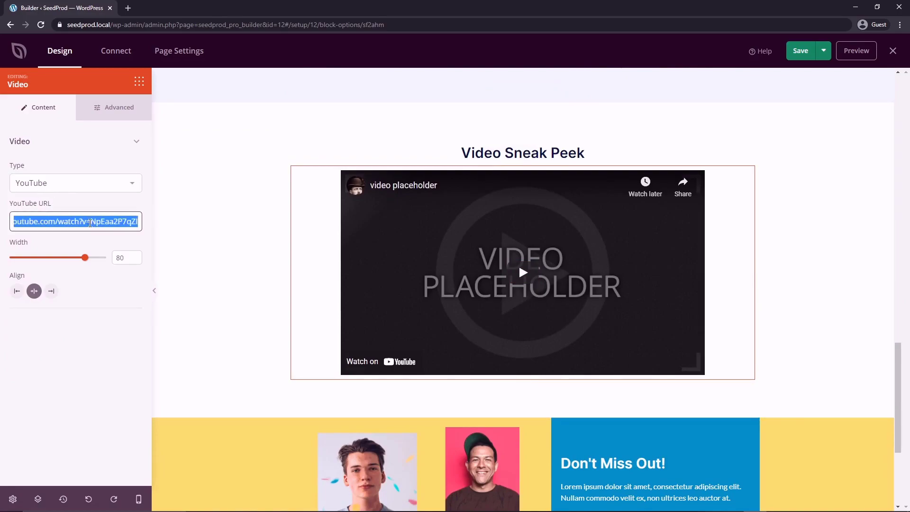
drag(83, 223, 4, 227)
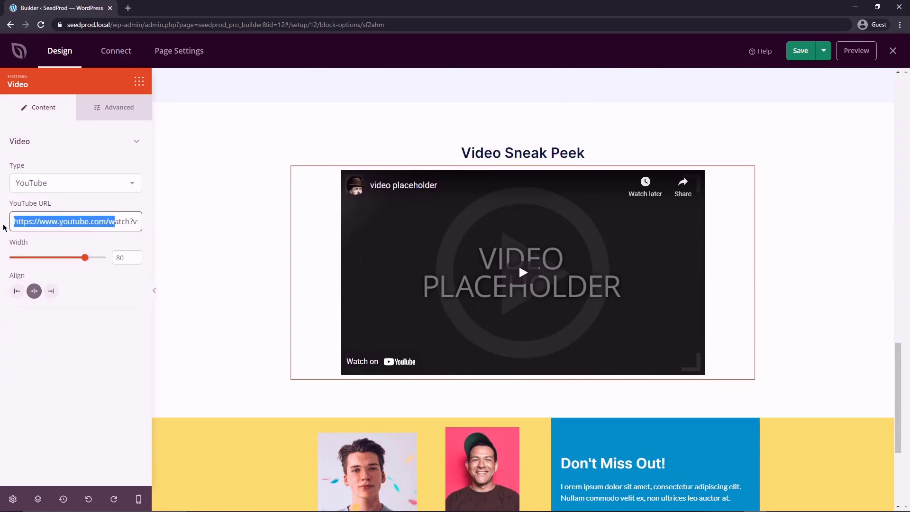
Try the Custom video type on the Video Sneak Peek block and return it to YouTube.
click(133, 184)
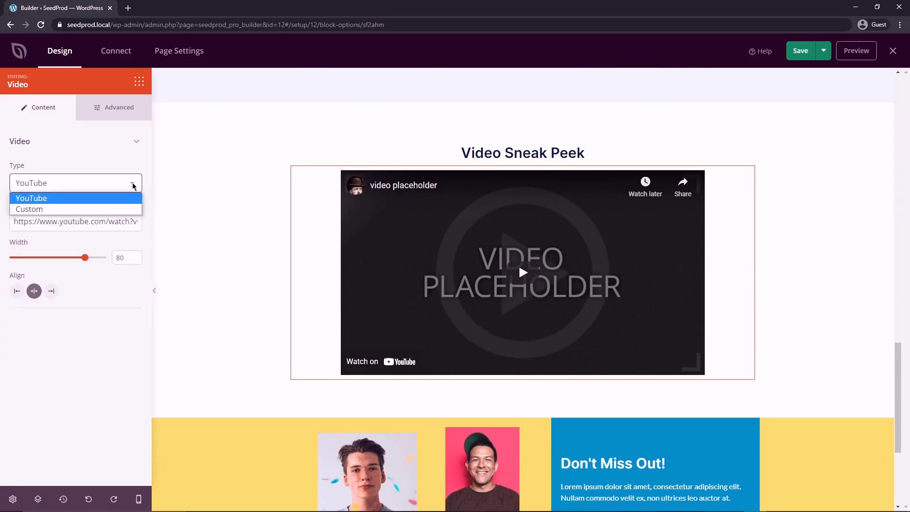
click(32, 209)
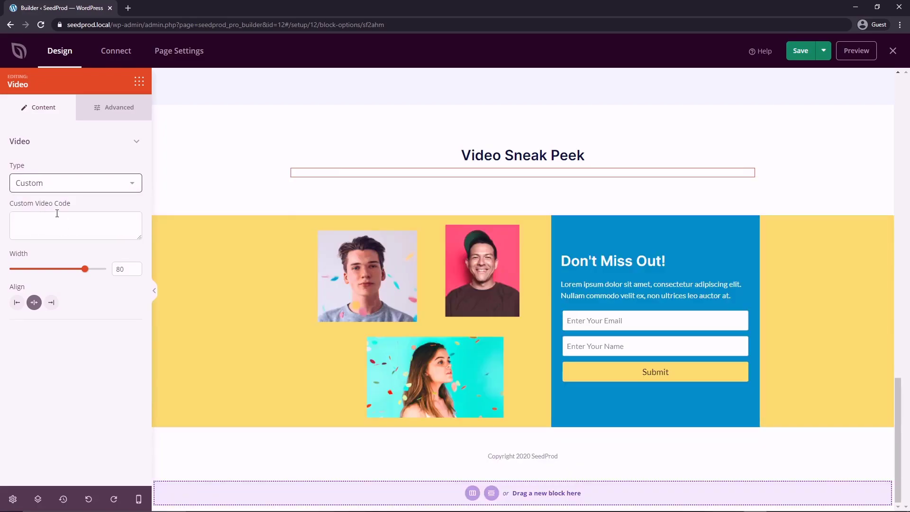
click(64, 188)
click(65, 195)
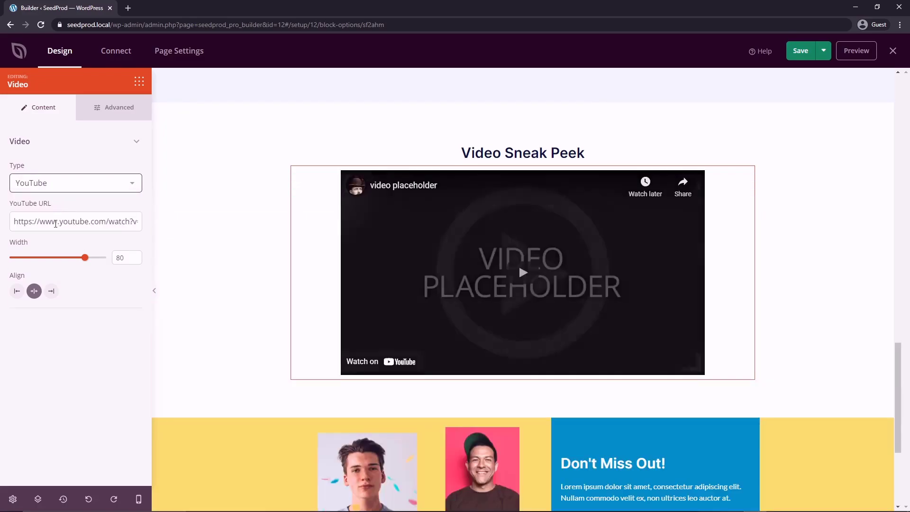
Set the Video Sneak Peek video's width to 70 with centre alignment.
mouse_move(85, 259)
mouse_down()
mouse_move(45, 260)
mouse_move(105, 265)
mouse_move(74, 259)
mouse_up()
click(17, 291)
click(34, 291)
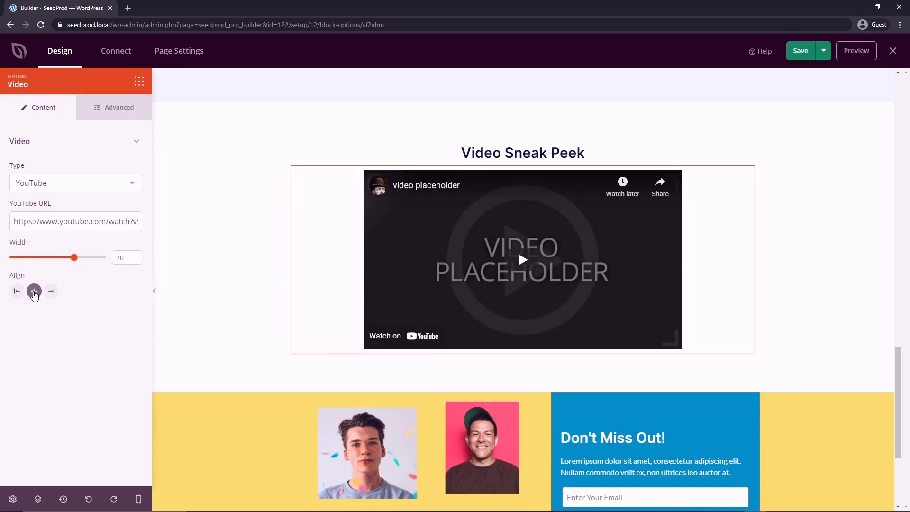
Examine the shadow and spacing options in the video block's advanced settings.
click(116, 113)
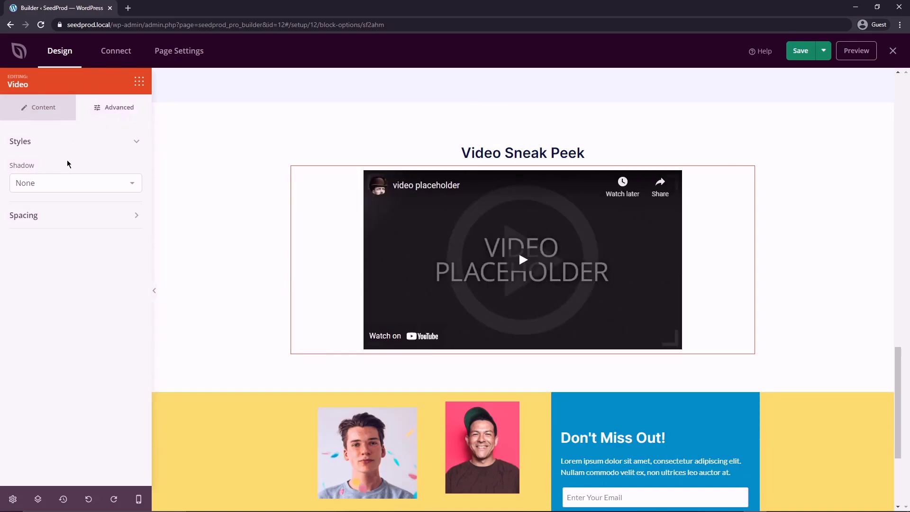
click(61, 220)
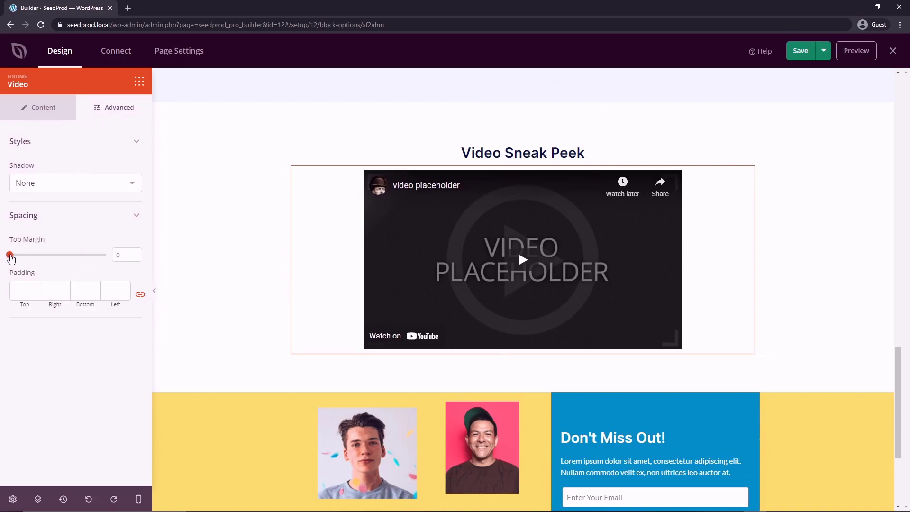
mouse_move(12, 267)
mouse_down()
mouse_move(71, 267)
mouse_move(12, 267)
mouse_up()
Open the settings of the photo collage image beside the Don't Miss Out form.
drag(905, 370, 905, 420)
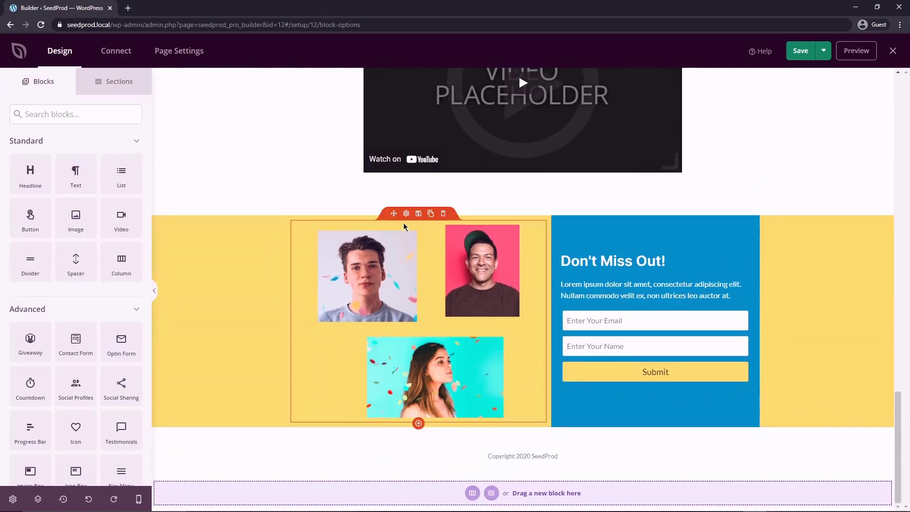
click(402, 272)
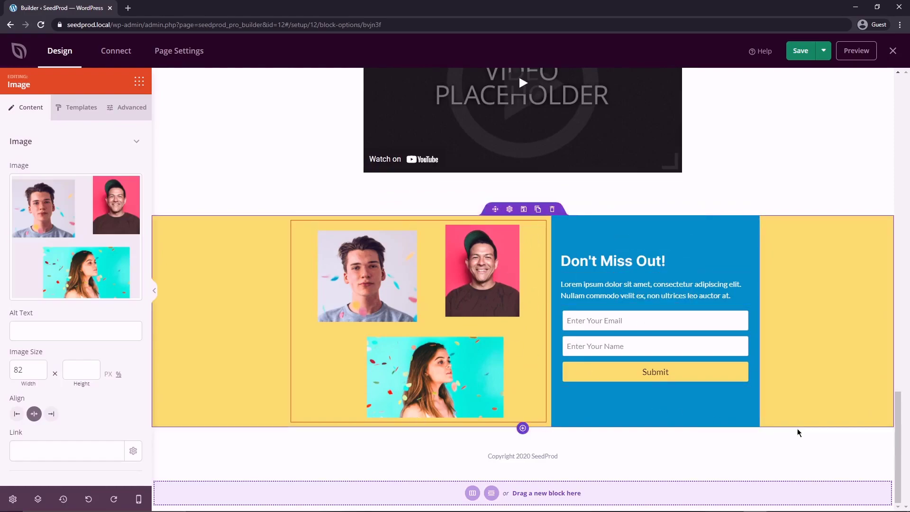
Remove the background image from the page's opening section containing the headline and countdown.
drag(899, 466, 888, 137)
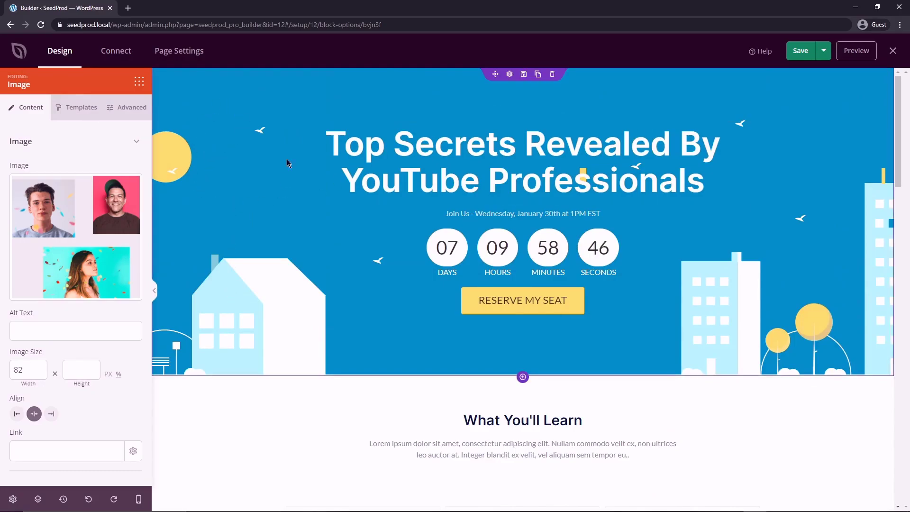
click(510, 75)
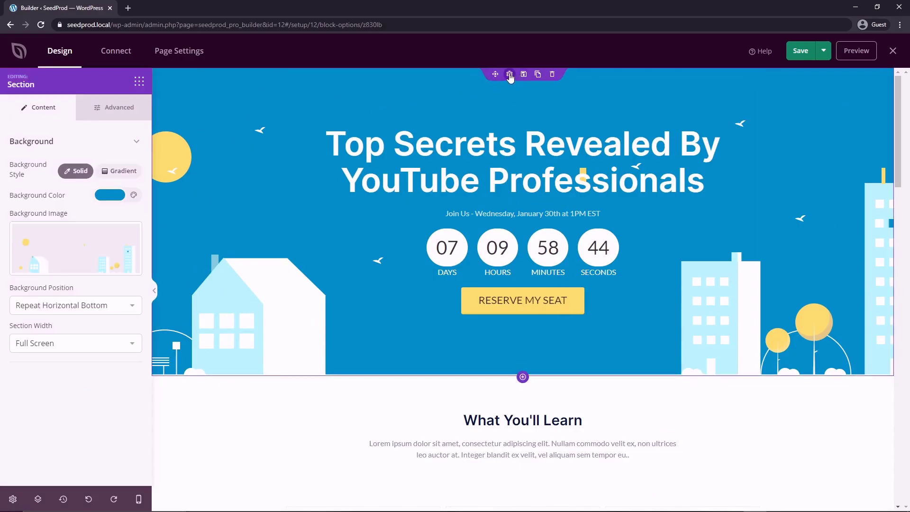
mouse_move(65, 260)
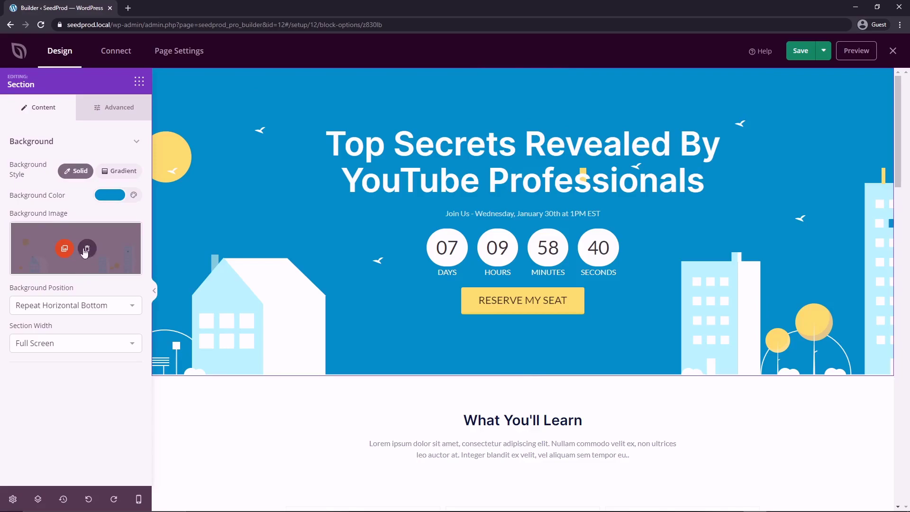
click(86, 249)
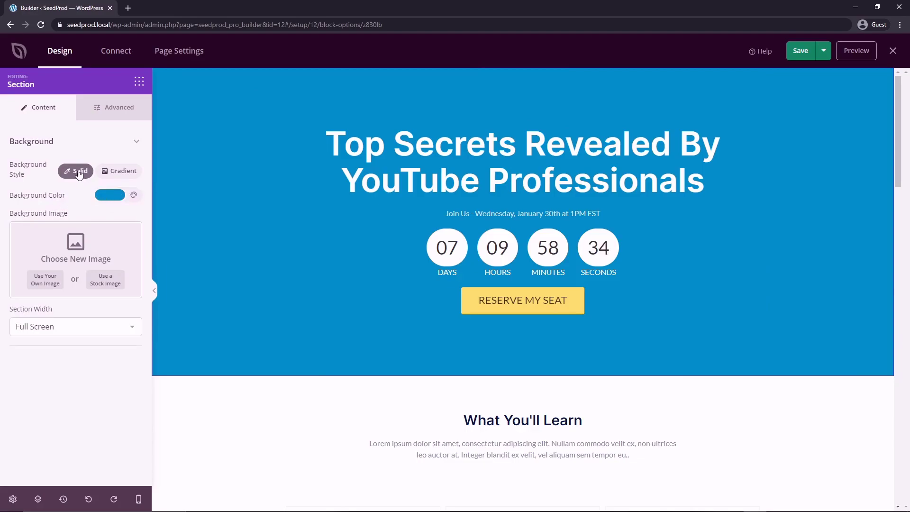
Try several preset colours for the headline section's solid background and set it to a custom dark red.
click(112, 198)
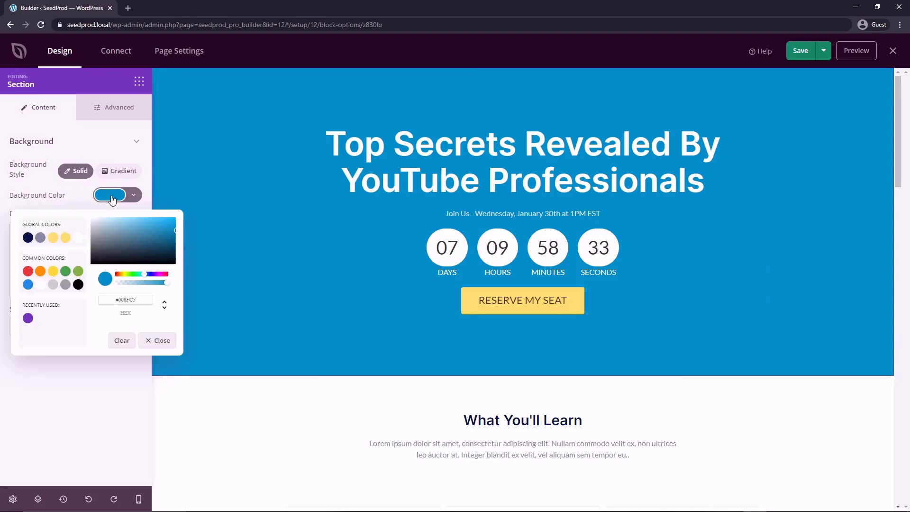
click(65, 238)
click(77, 285)
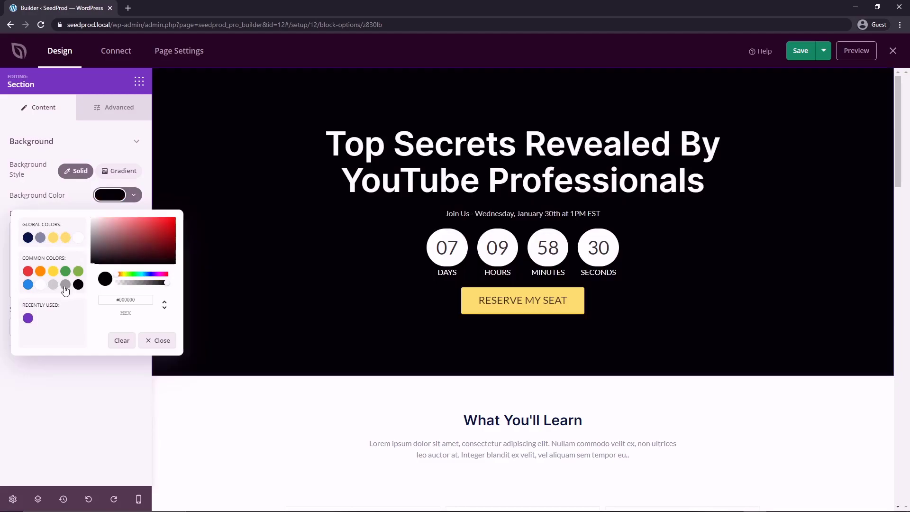
click(66, 286)
click(28, 271)
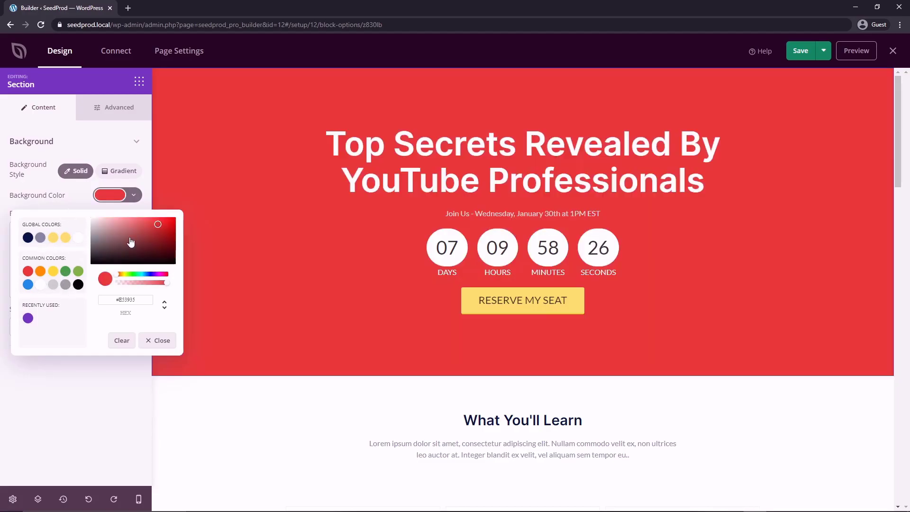
drag(132, 243, 170, 246)
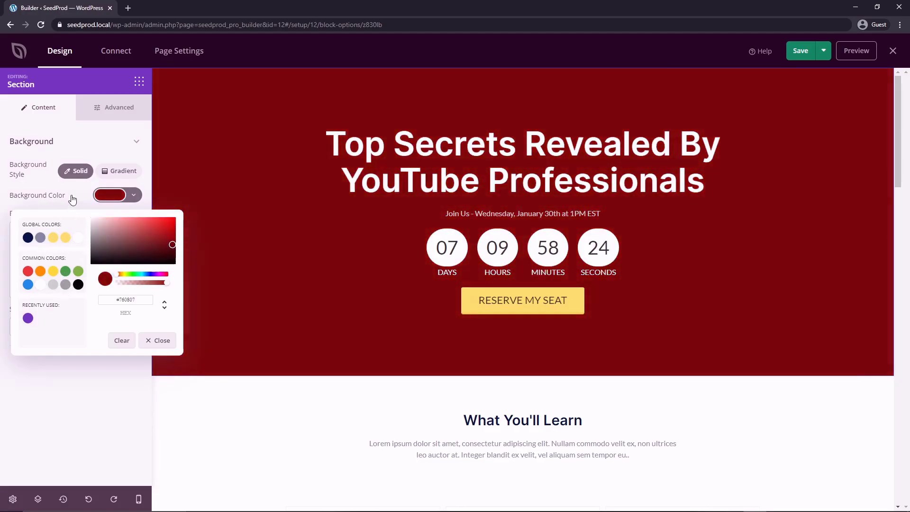
Try a linear gradient from dark red to lighter red with an adjusted angle on the headline section, and return to the solid background.
click(122, 174)
click(127, 173)
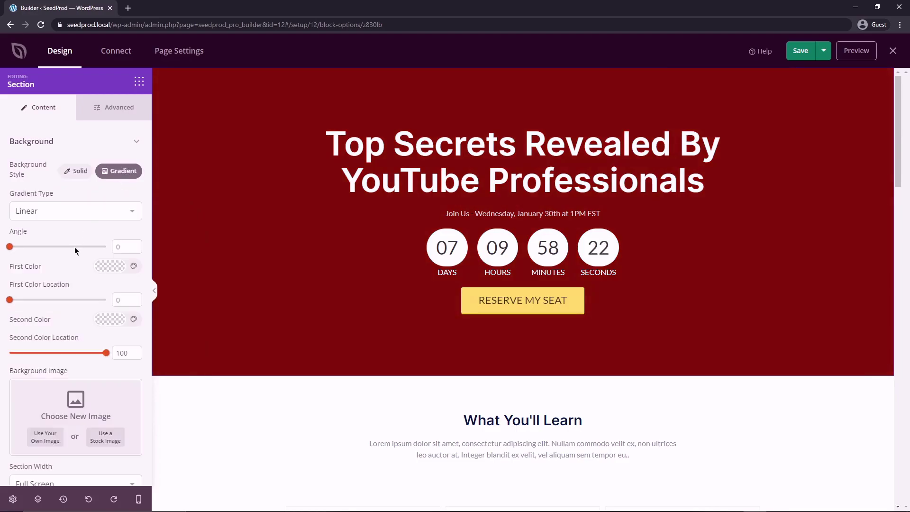
click(108, 266)
drag(135, 304, 146, 351)
click(110, 319)
click(58, 306)
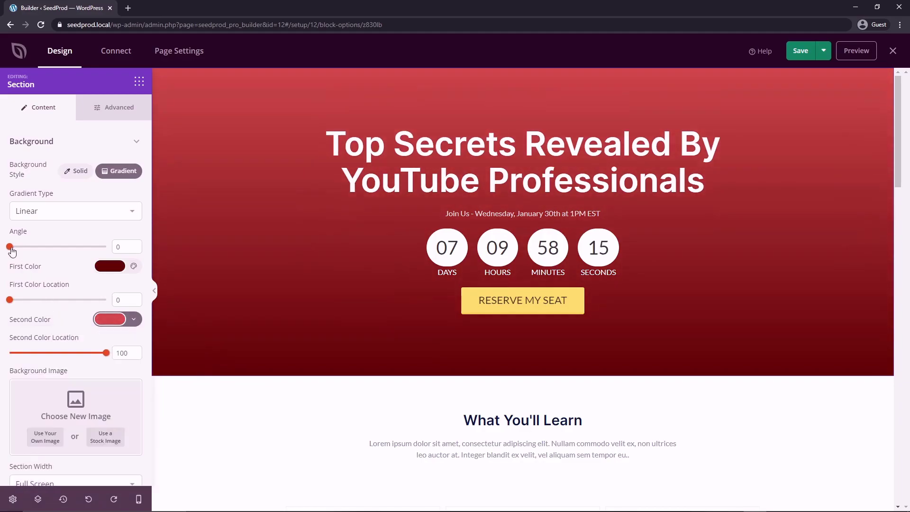
drag(12, 251, 87, 252)
click(76, 171)
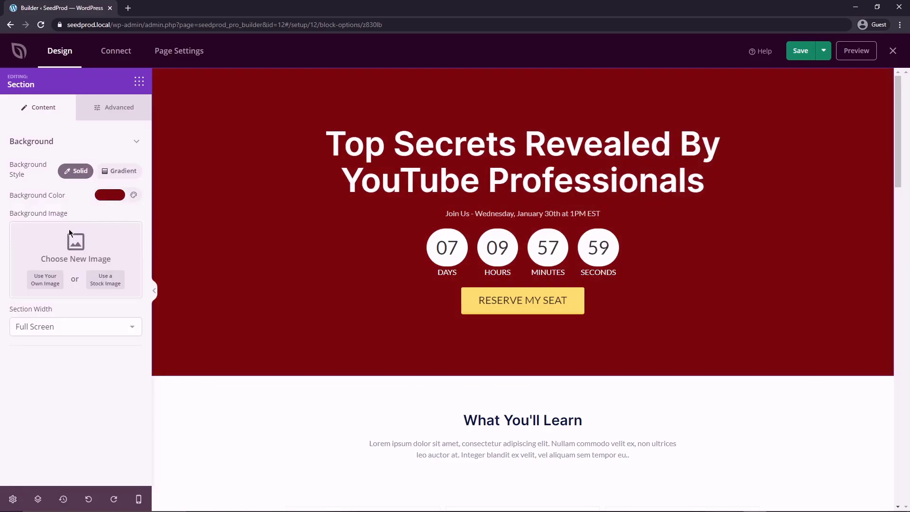
Open the stock image library for the headline section's background, close it without choosing a picture, and return to the block list.
click(107, 284)
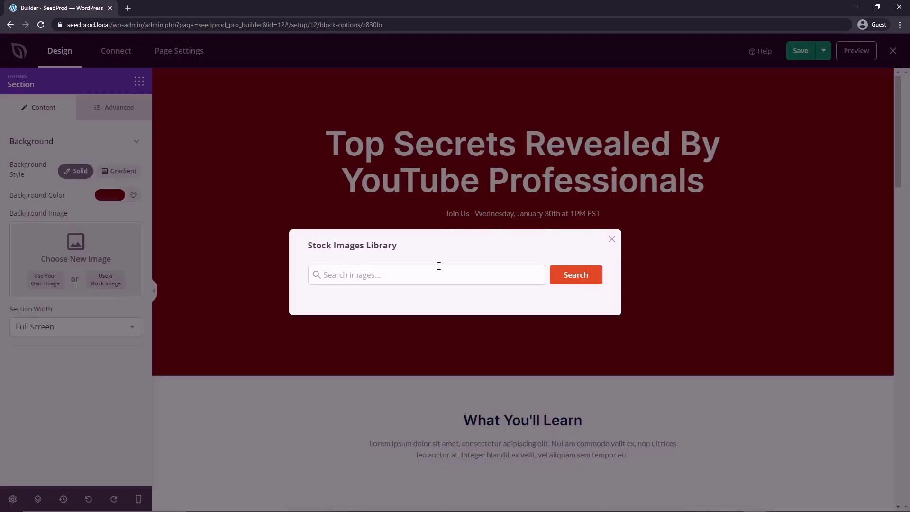
click(611, 240)
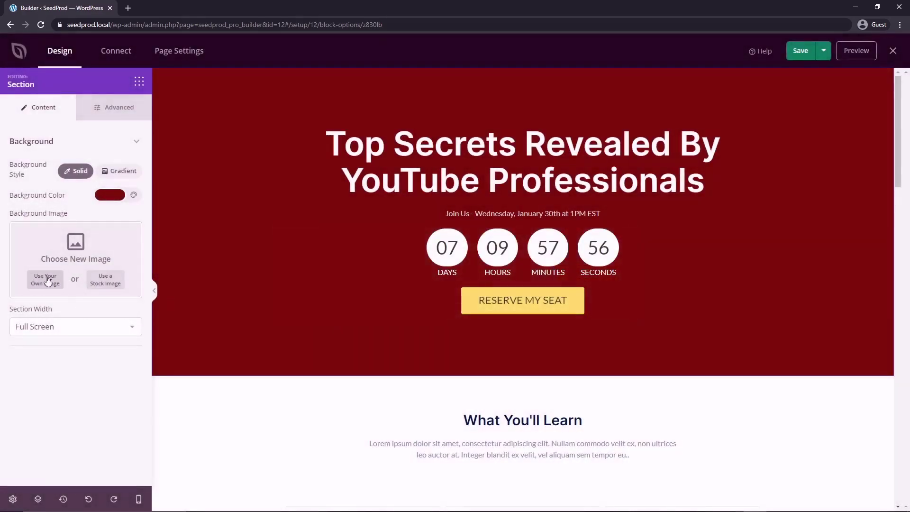
click(137, 85)
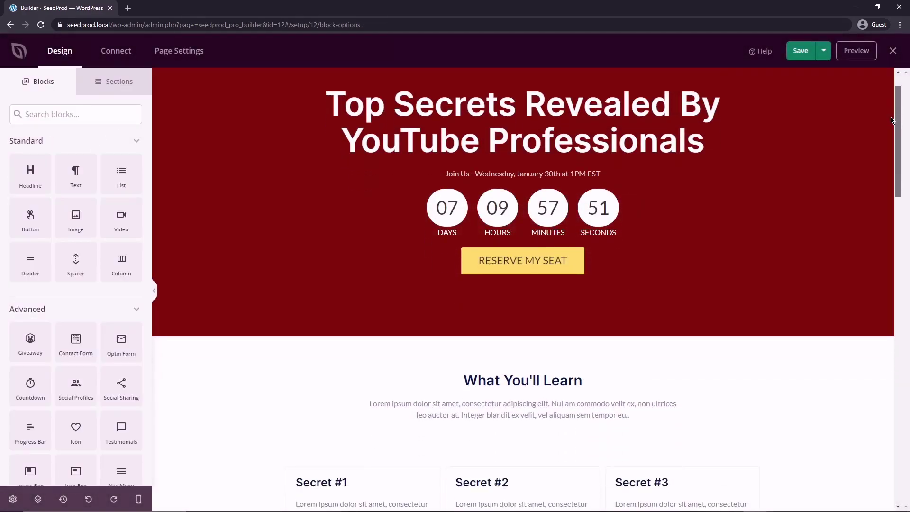
Review the page layout from the headline section down to the Don't Miss Out form and footer.
scroll(891, 109, down, 1)
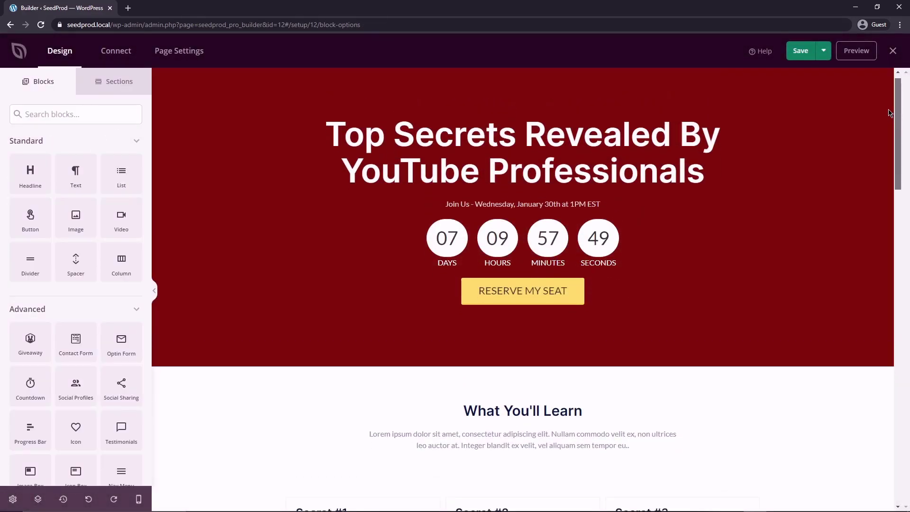
scroll(891, 113, down, 5)
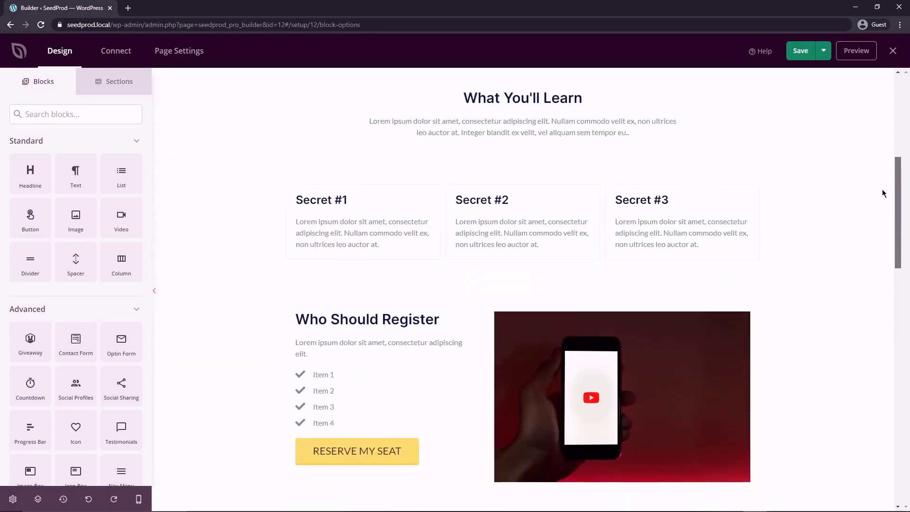
scroll(627, 192, up, 1)
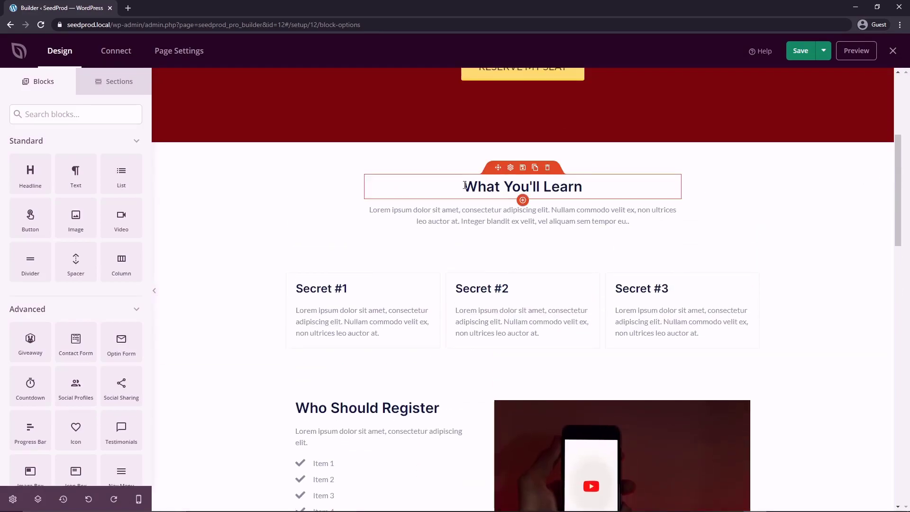
scroll(896, 166, down, 8)
scroll(523, 289, down, 12)
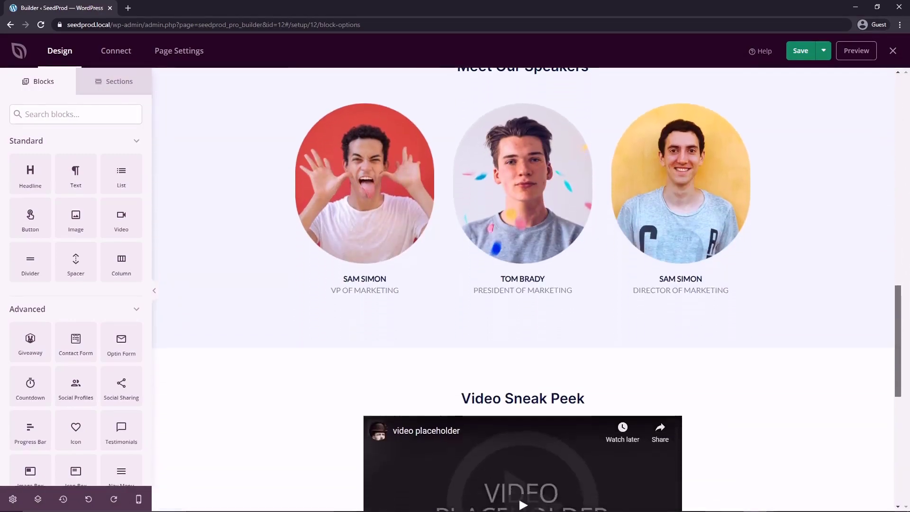
scroll(523, 289, down, 2)
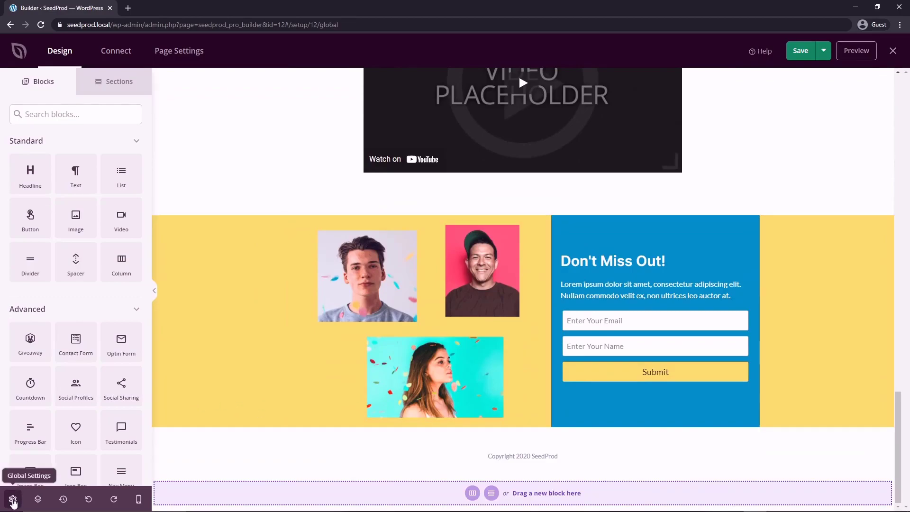
Open the global font settings and bring the headline section into view.
click(13, 500)
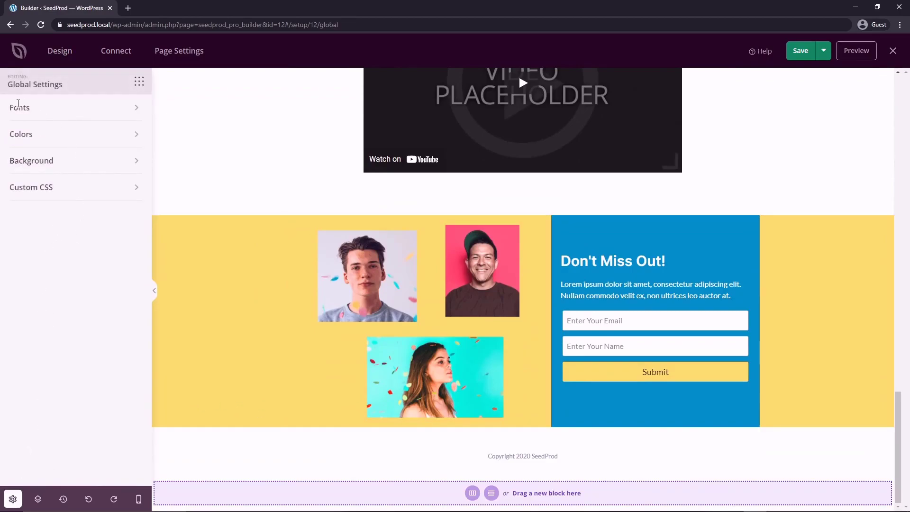
click(53, 194)
click(25, 107)
scroll(897, 411, up, 1)
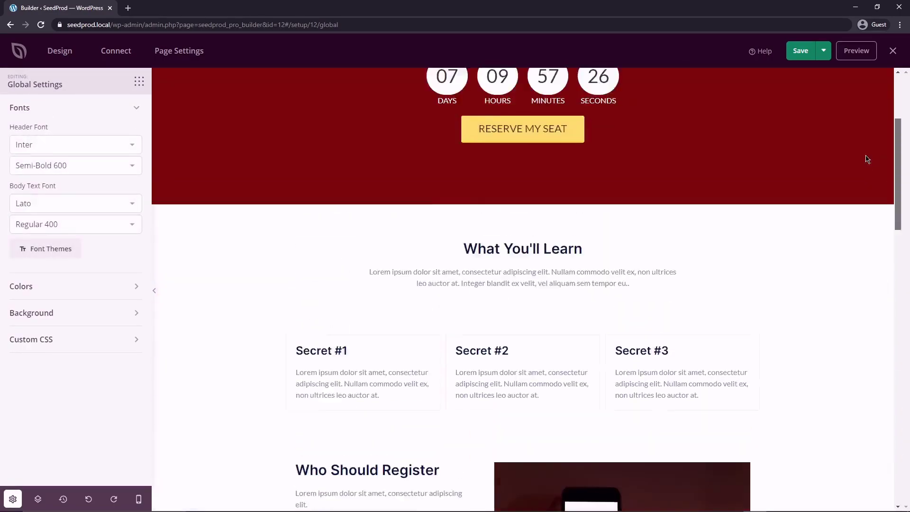
scroll(867, 154, up, 3)
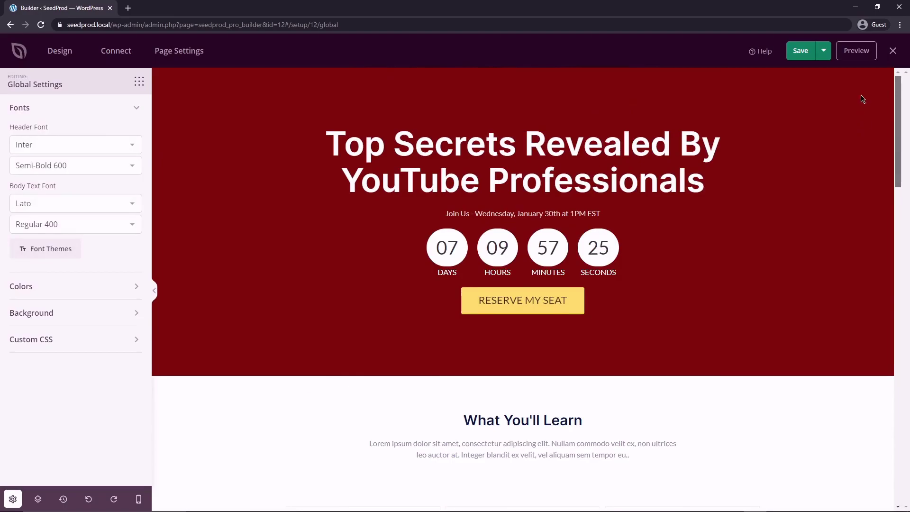
Try Gidugu as the global header font and check the headings down the page.
click(46, 147)
scroll(57, 237, up, 10)
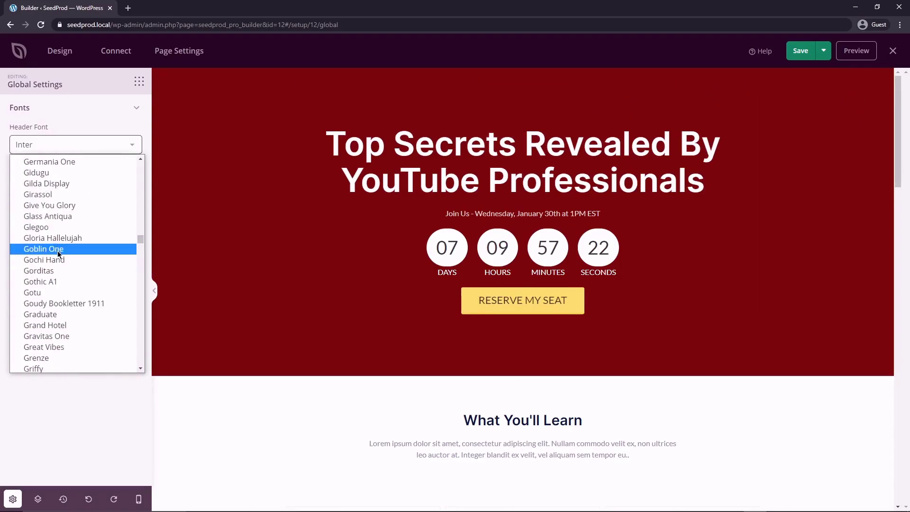
click(47, 171)
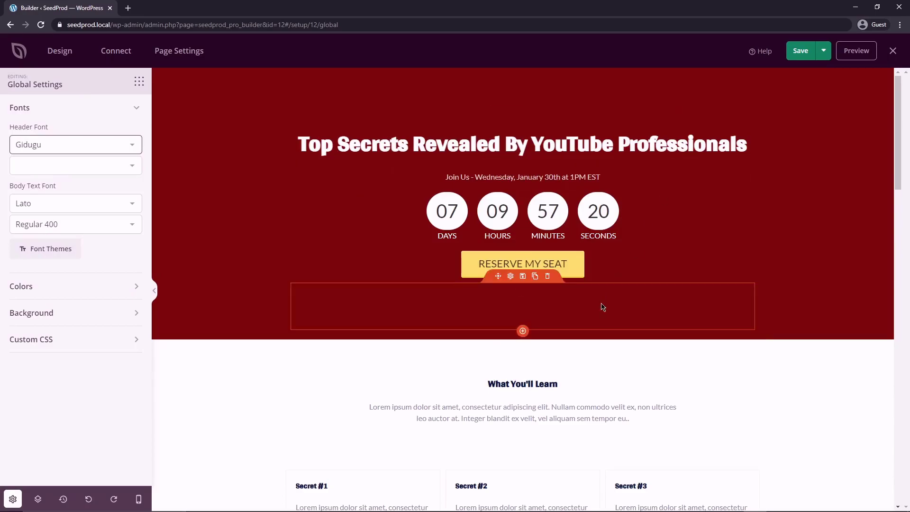
scroll(602, 309, down, 3)
scroll(384, 307, down, 1)
scroll(335, 327, up, 4)
Try K2D and IM Fell DW Pica SC as the global body text font.
click(36, 205)
scroll(47, 284, down, 3)
click(32, 253)
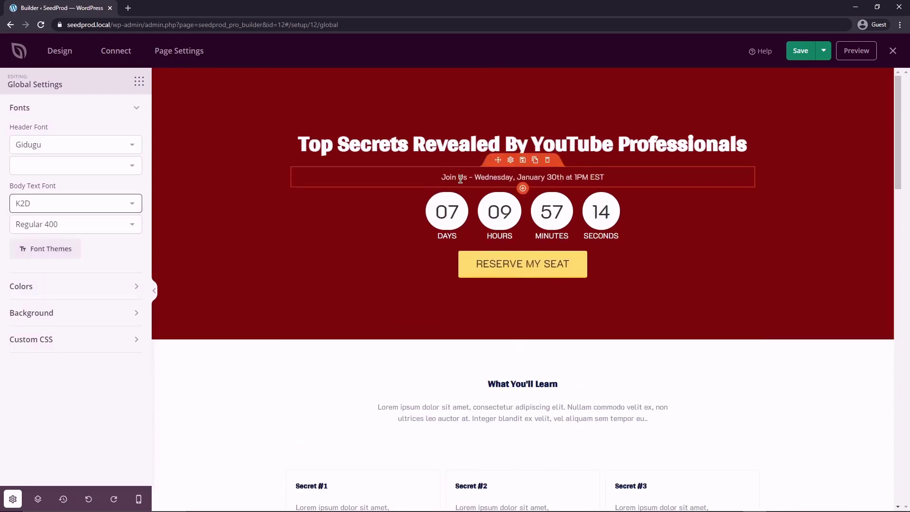
click(87, 201)
click(53, 231)
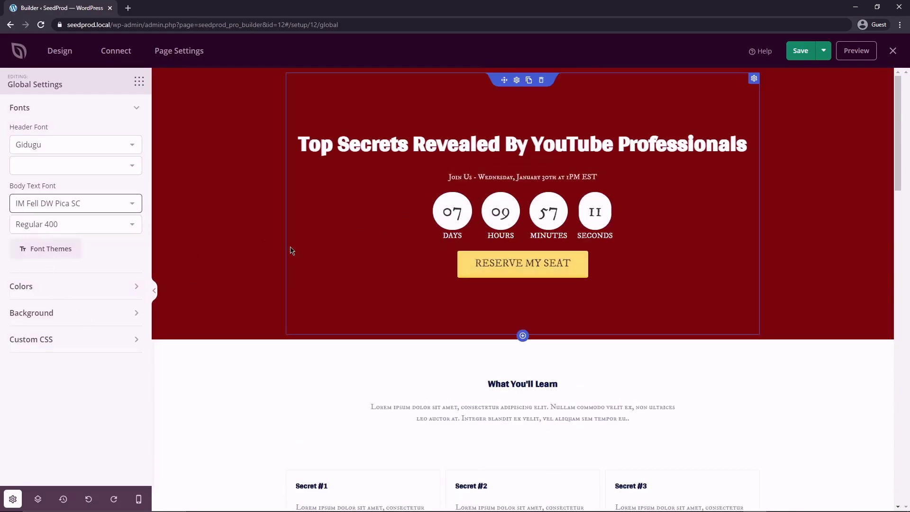
Apply the Source Sans Pro / Open Sans theme from the font themes library and collapse the font settings.
click(53, 251)
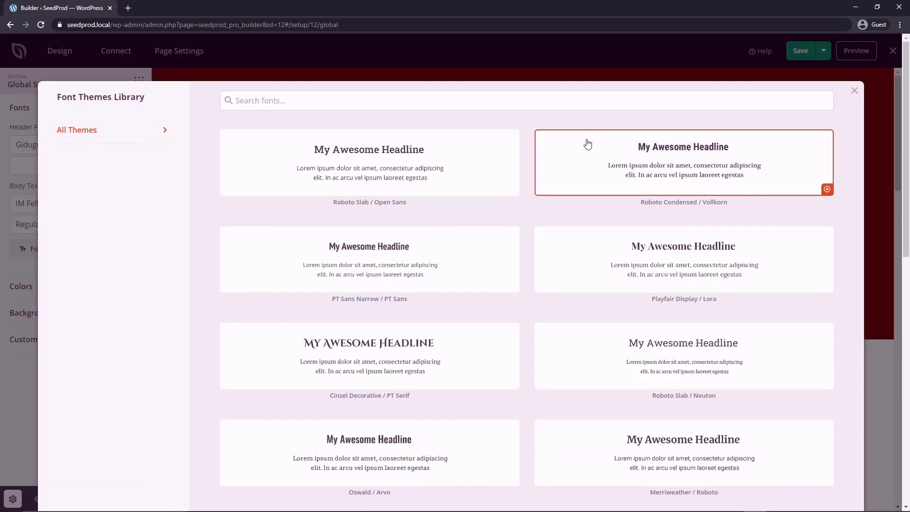
scroll(559, 248, down, 11)
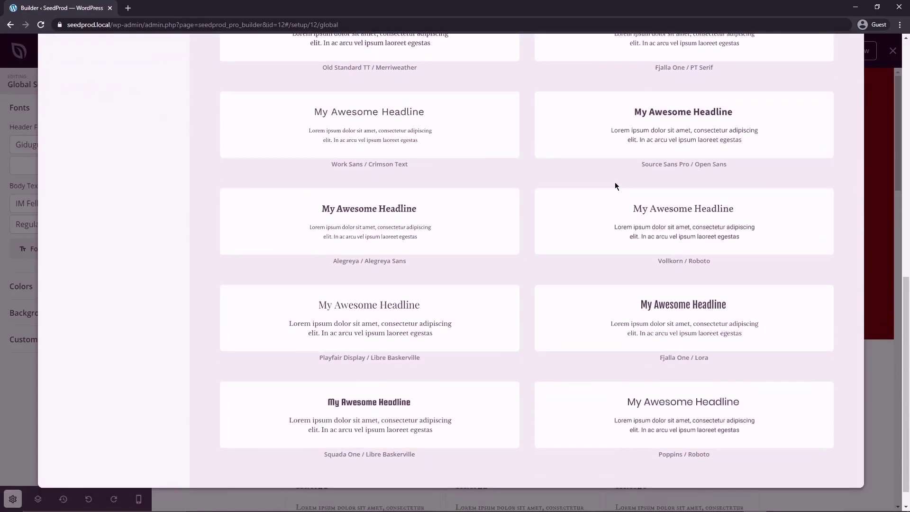
click(683, 134)
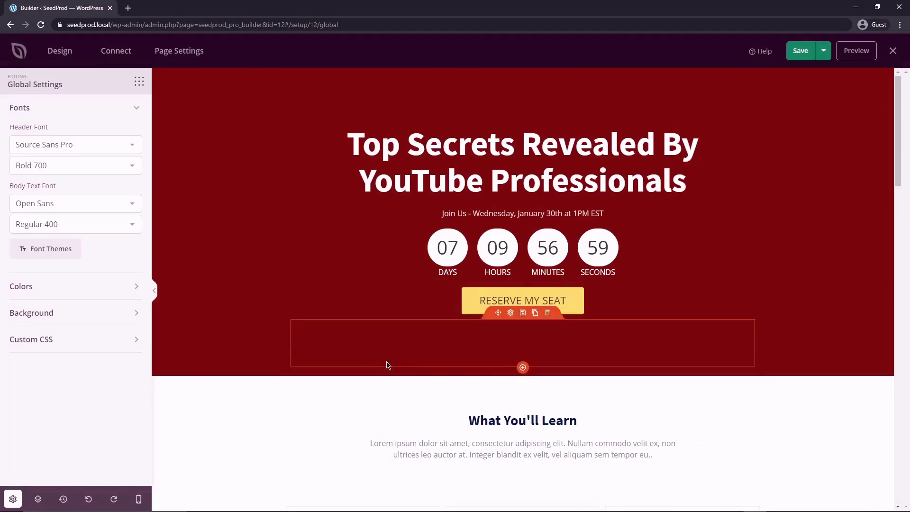
mouse_move(900, 126)
mouse_down()
mouse_move(909, 434)
mouse_move(909, 116)
mouse_up()
click(130, 108)
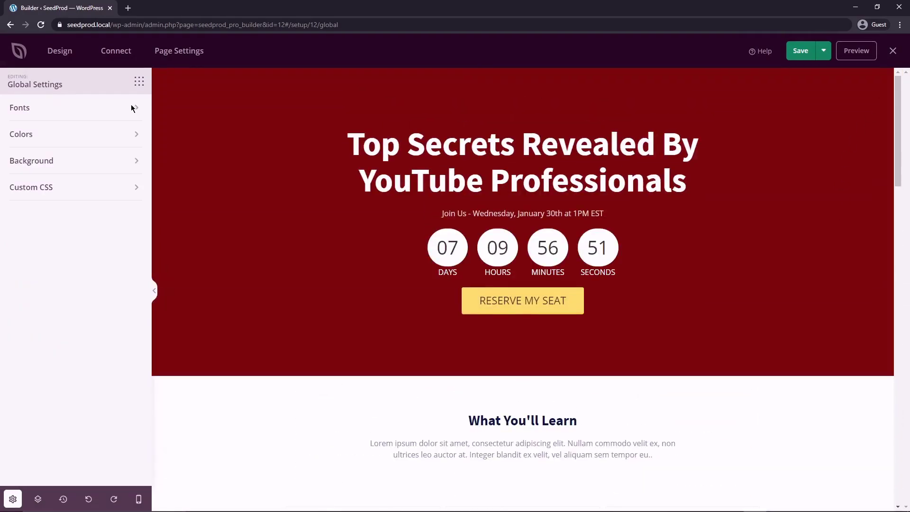
Try a light blue global colour for headers and a near-black one for text.
click(21, 135)
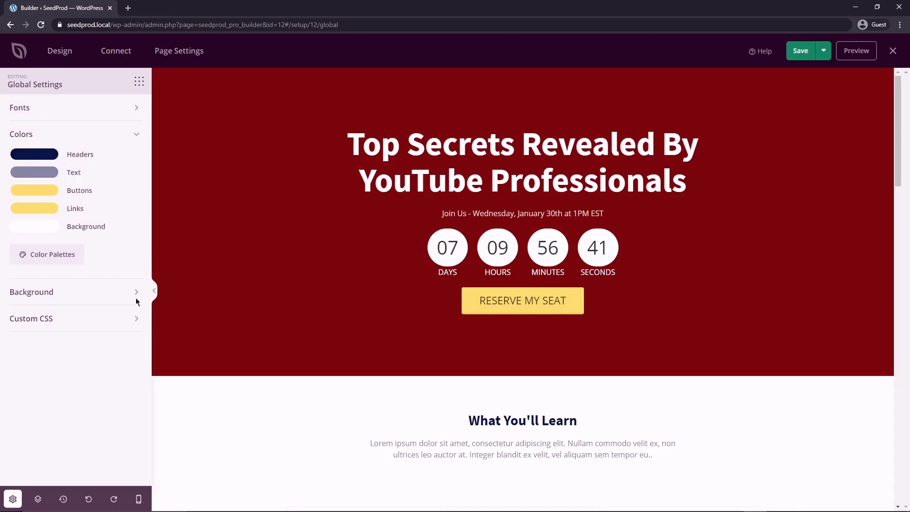
scroll(502, 334, down, 3)
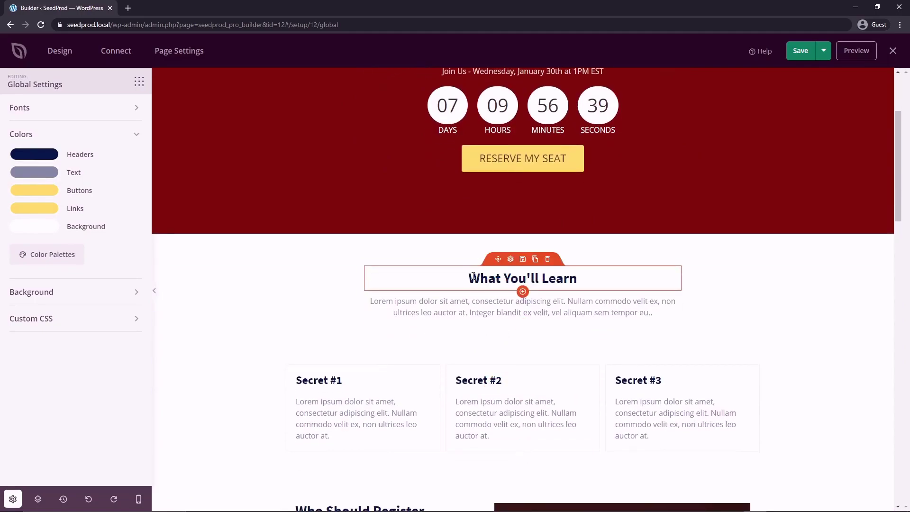
click(39, 154)
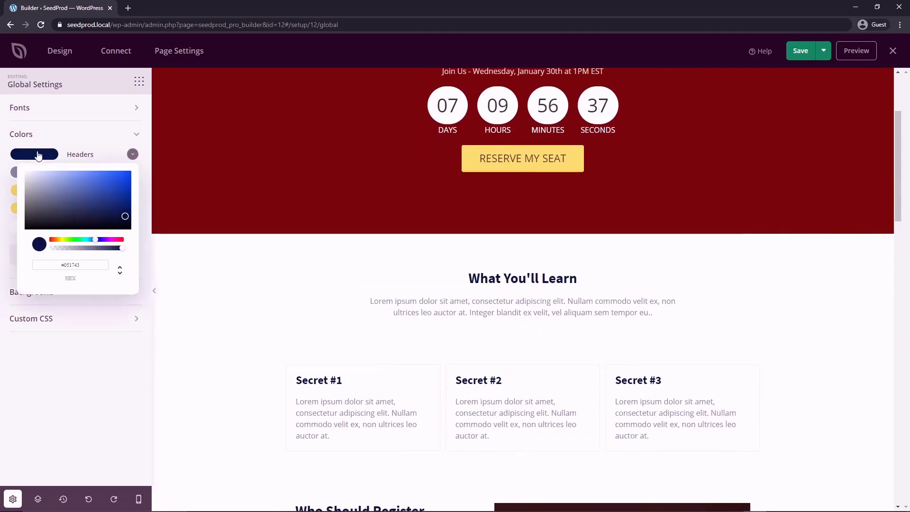
drag(105, 215, 84, 168)
click(49, 177)
drag(74, 218, 124, 223)
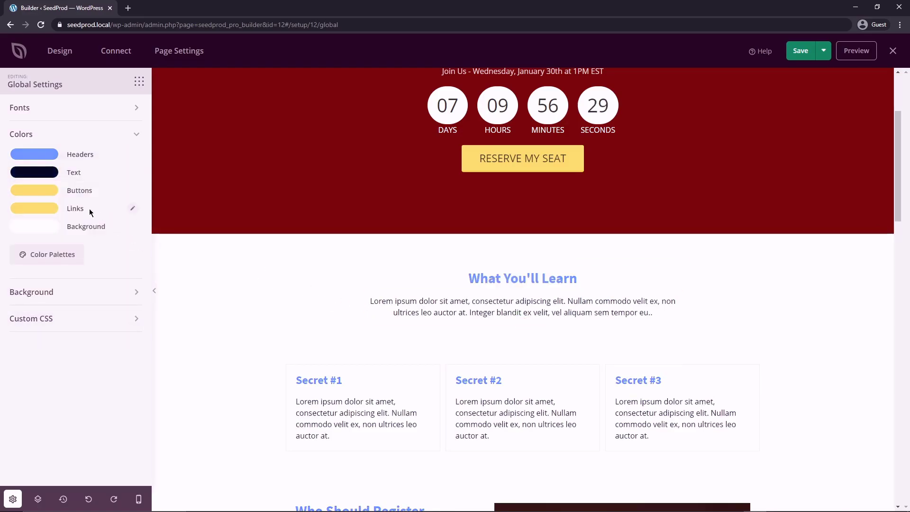
Try orange #FD730C as the global button colour and check it on the page.
scroll(256, 255, up, 3)
click(46, 193)
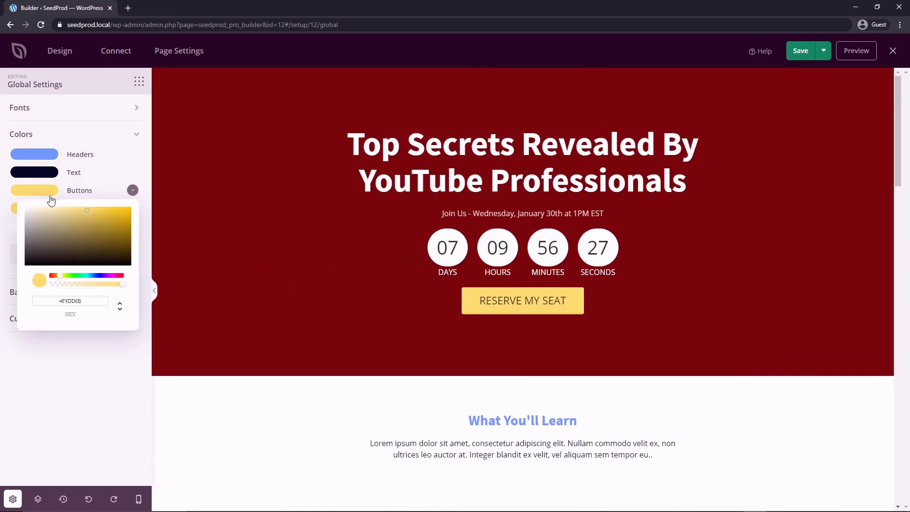
drag(88, 234, 106, 258)
drag(61, 276, 55, 276)
drag(90, 246, 127, 211)
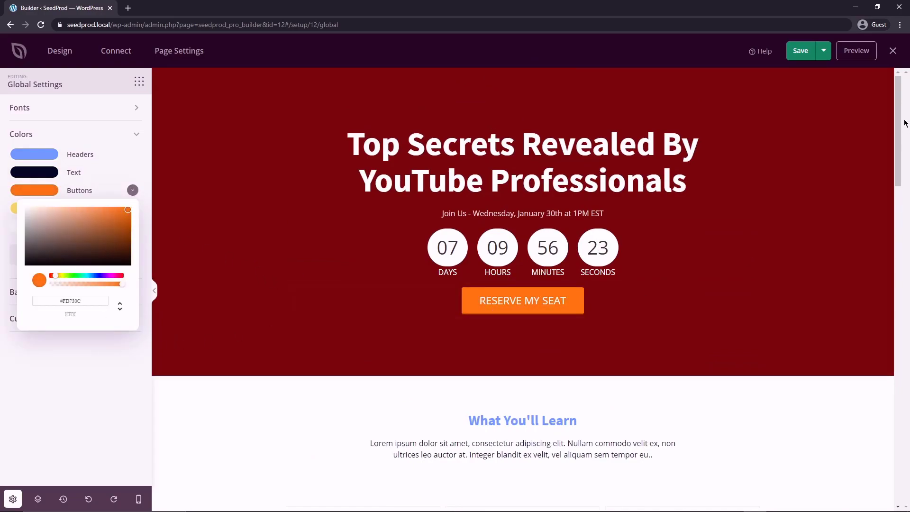
drag(900, 121, 880, 77)
click(44, 363)
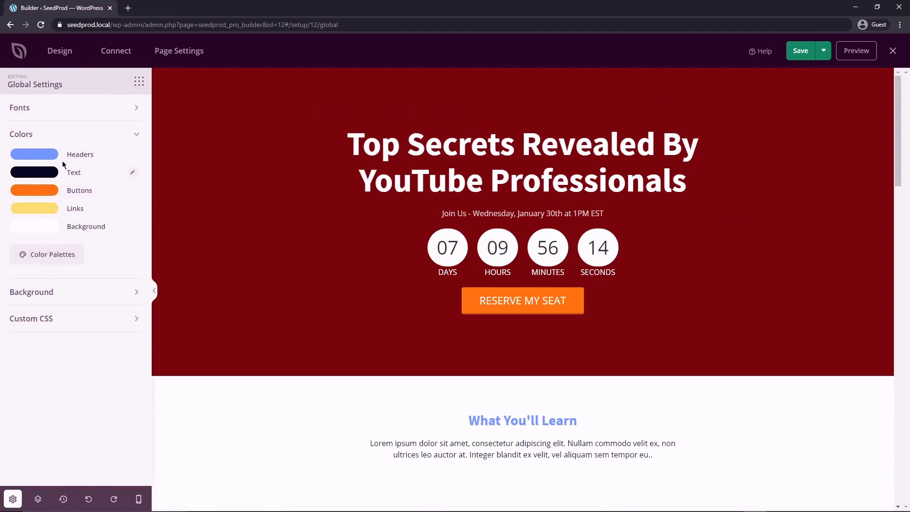
Apply the black, dark grey, yellow and white colour palette to the page and review its sections.
click(55, 257)
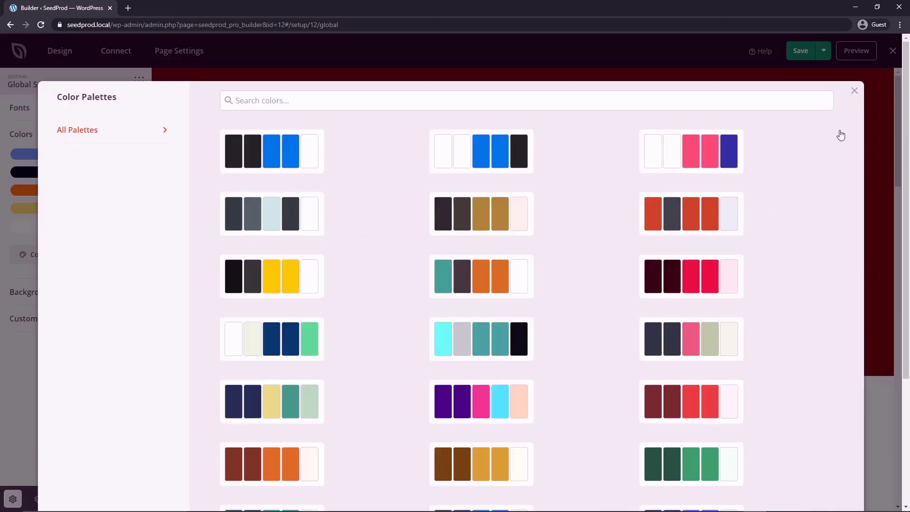
scroll(816, 227, down, 4)
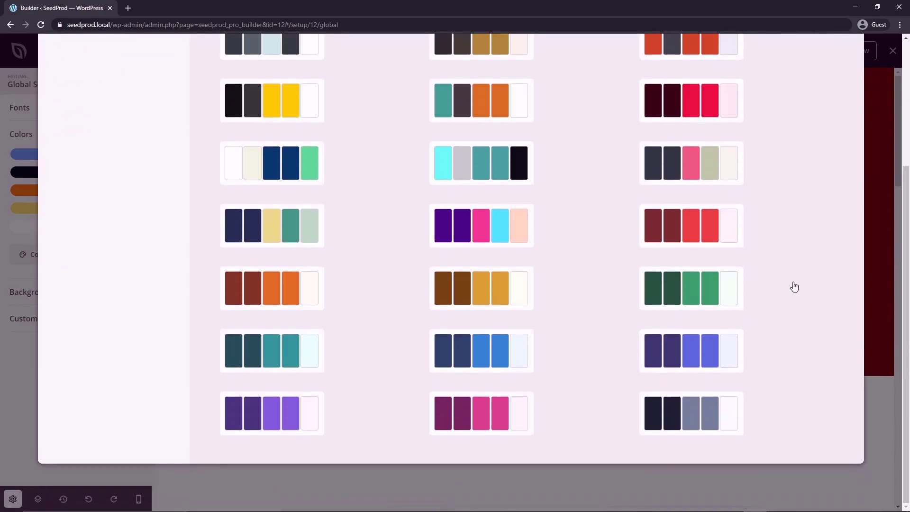
scroll(784, 250, up, 2)
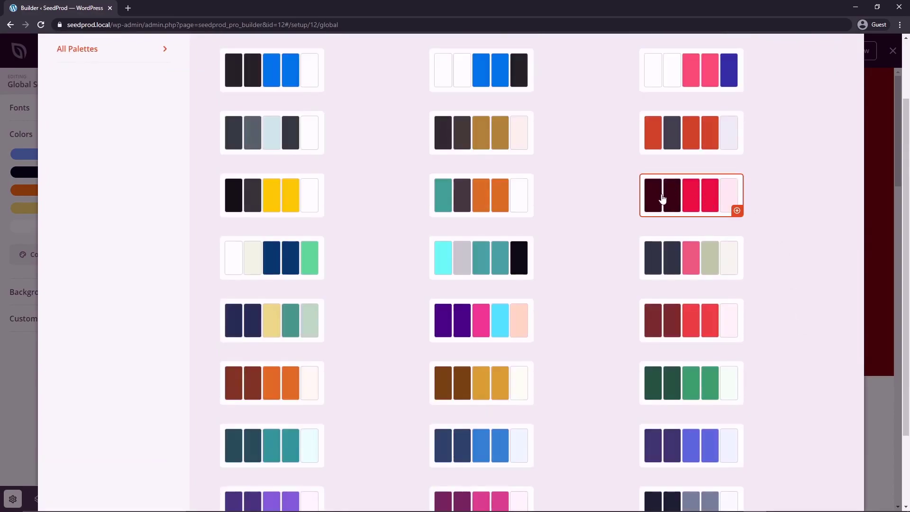
click(269, 198)
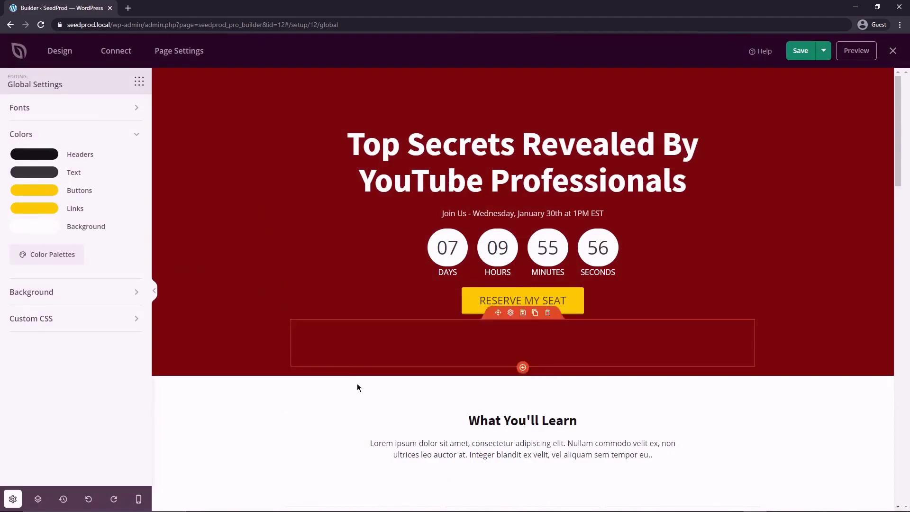
scroll(450, 392, down, 6)
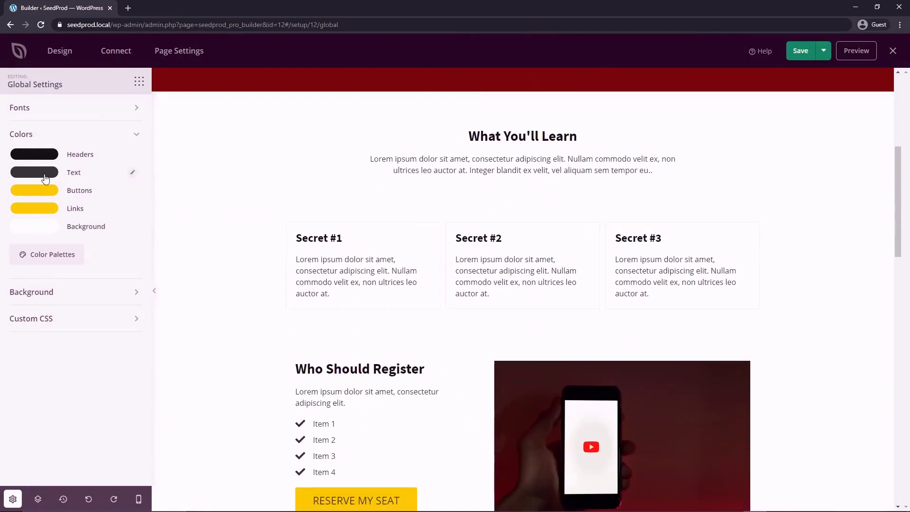
scroll(261, 235, down, 7)
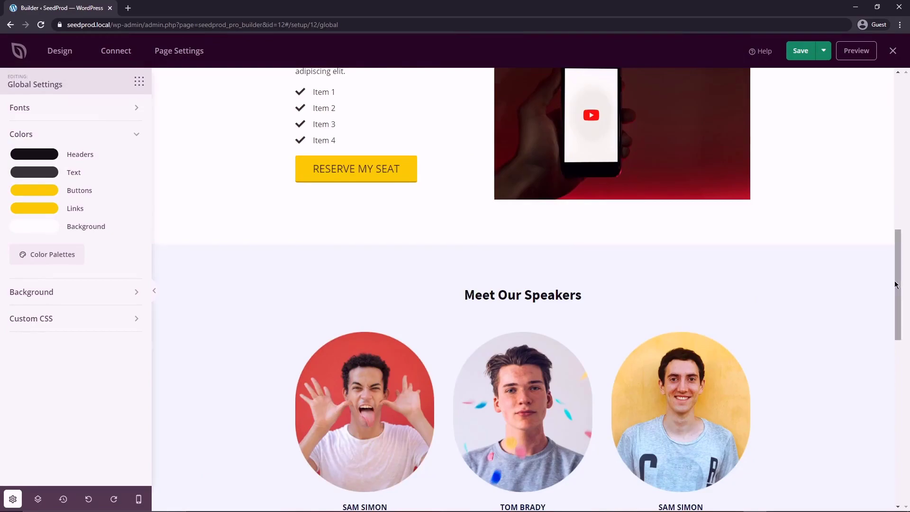
scroll(896, 284, down, 10)
Look over the global background options and collapse them without making changes.
click(21, 134)
click(31, 161)
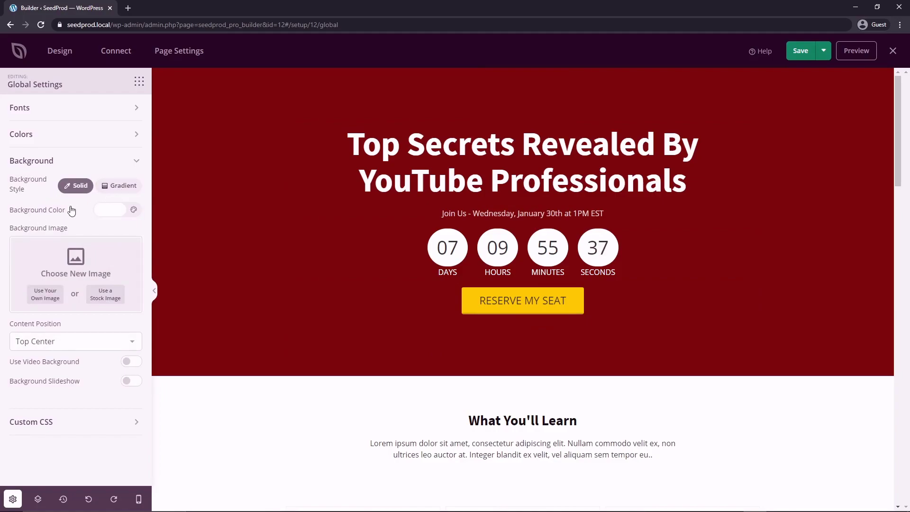
click(132, 157)
Replace the yellow background of the Don't Miss Out section with a solid dark charcoal grey.
drag(897, 113, 896, 445)
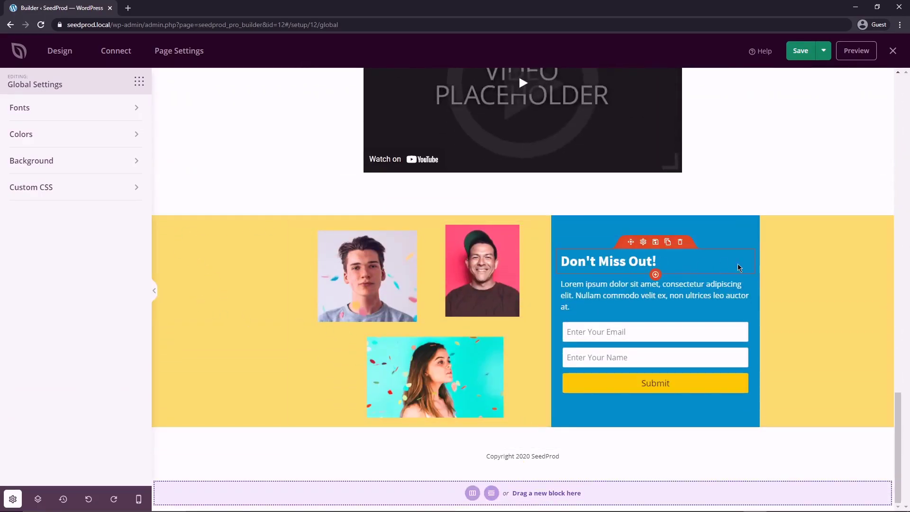
click(212, 240)
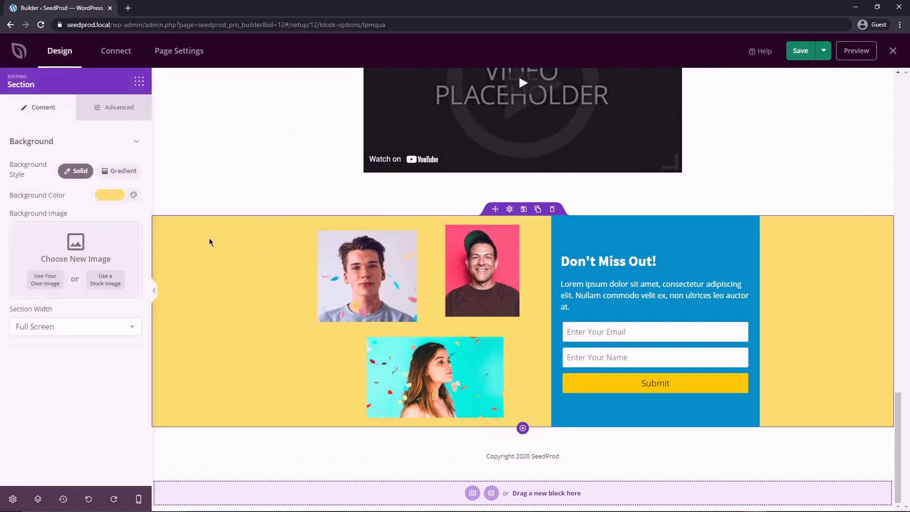
click(113, 200)
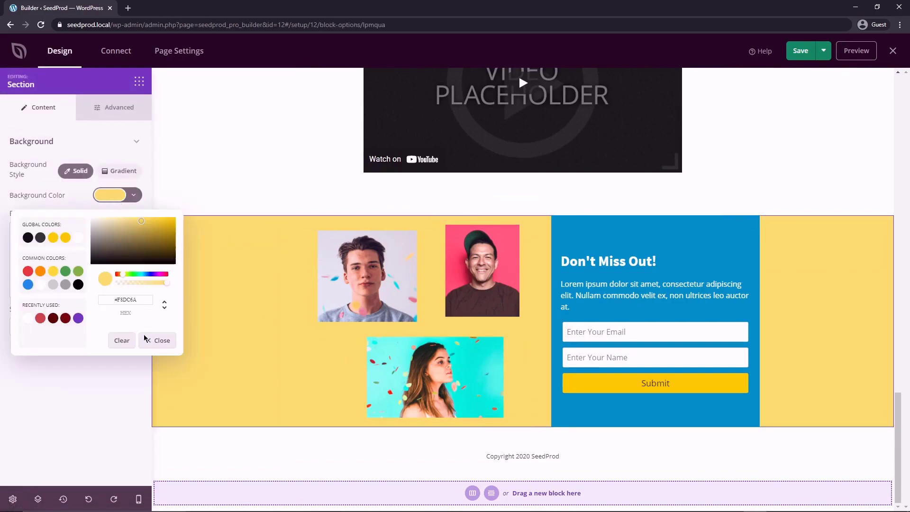
click(121, 341)
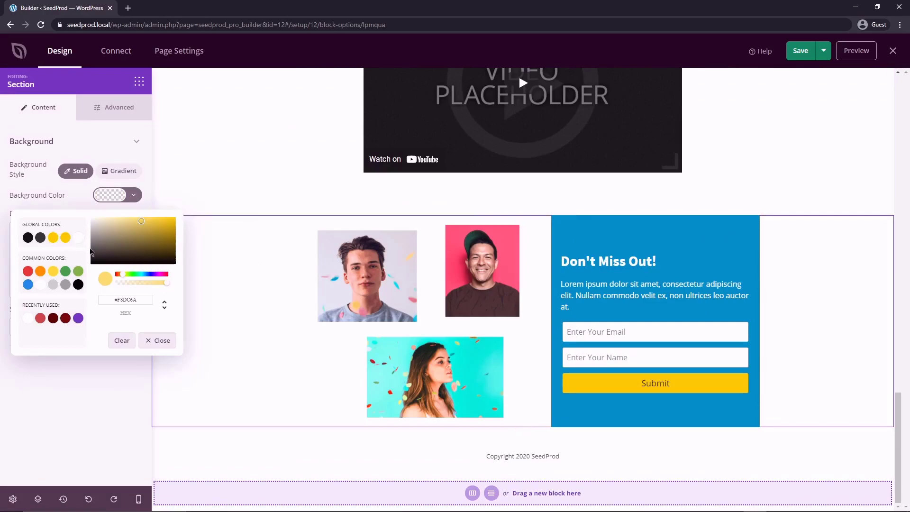
click(65, 284)
click(92, 257)
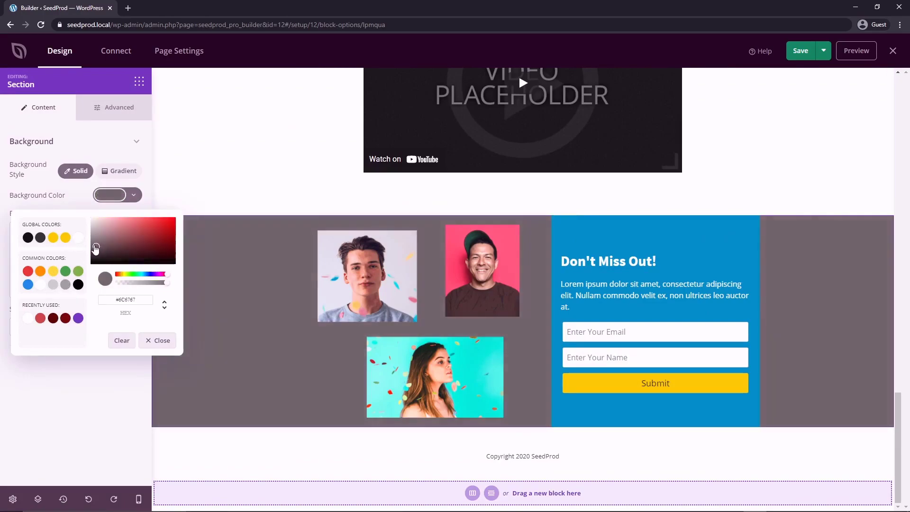
drag(90, 257, 90, 259)
click(75, 384)
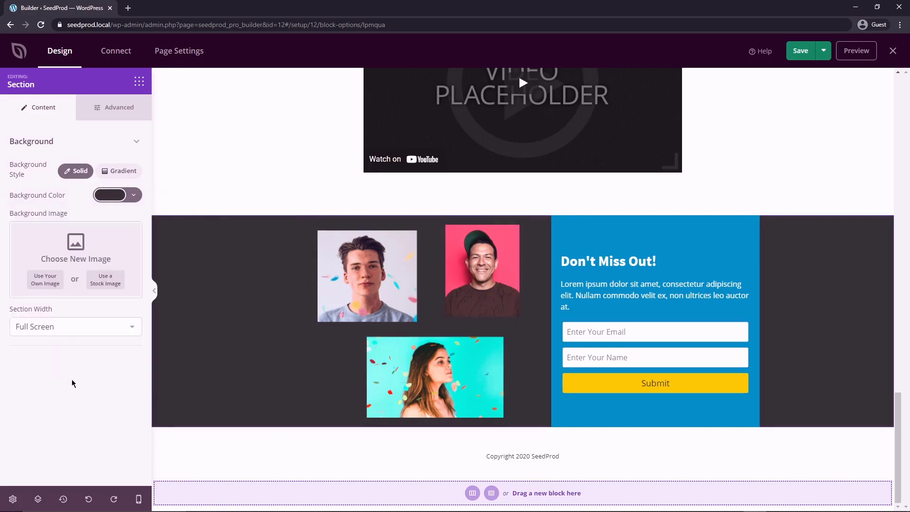
Set the background of the column holding the three photos to dark red #5A0000.
click(511, 210)
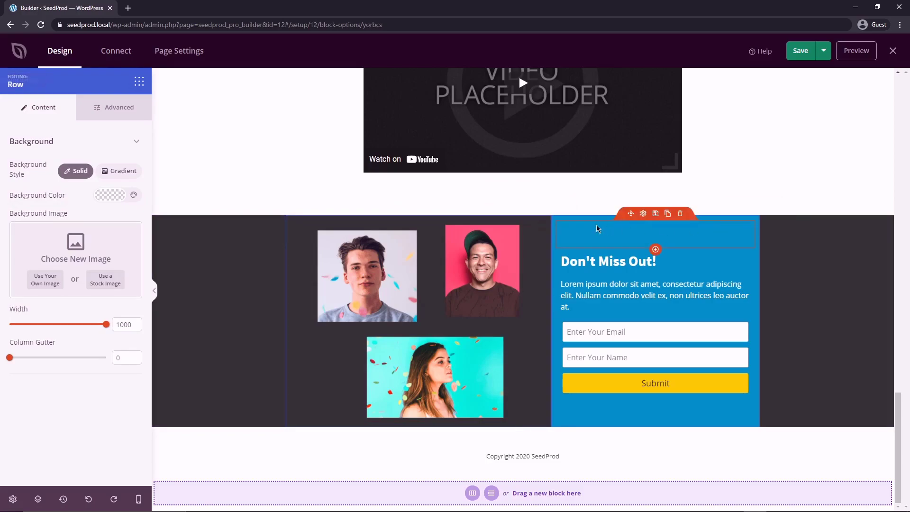
click(546, 221)
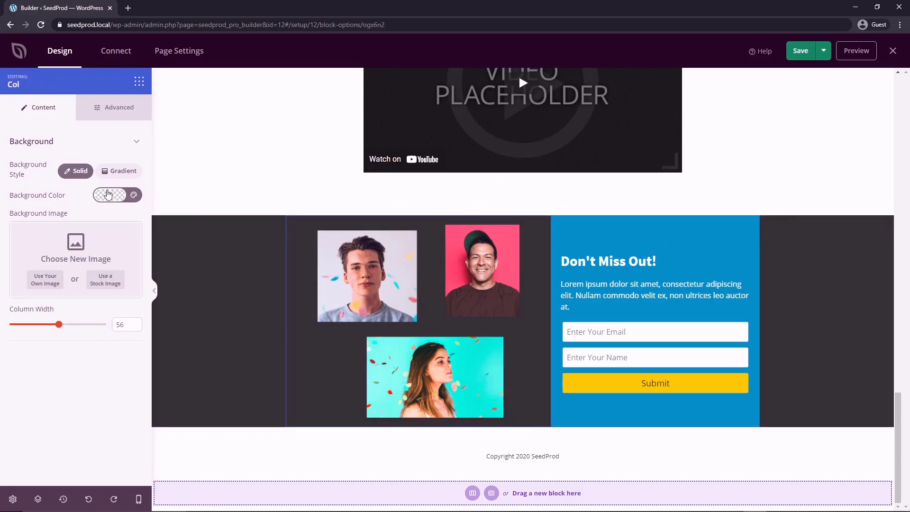
click(108, 196)
click(176, 255)
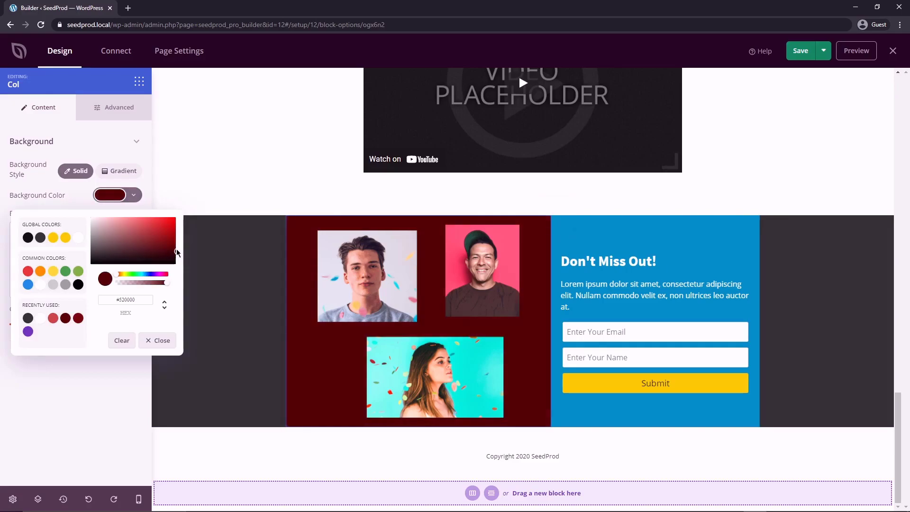
click(176, 250)
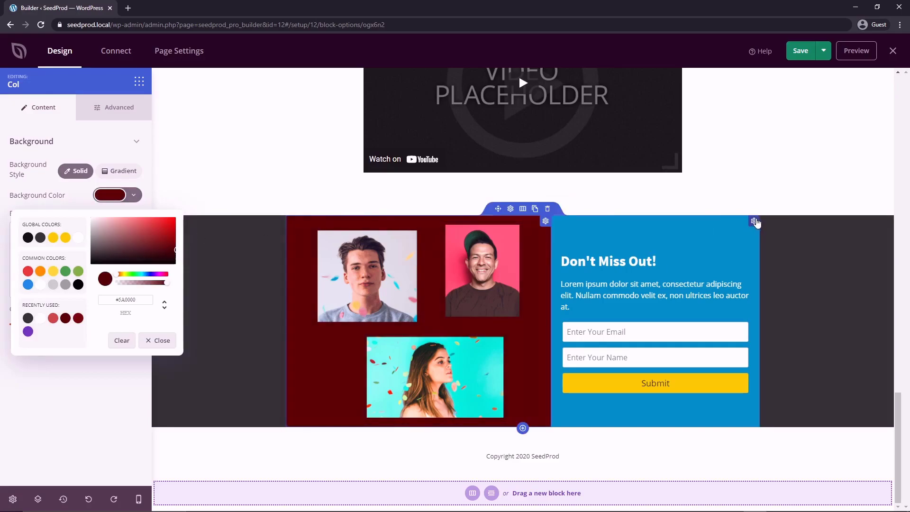
Change the blue background of the column holding the Don't Miss Out form to a solid muted red.
click(755, 221)
click(109, 195)
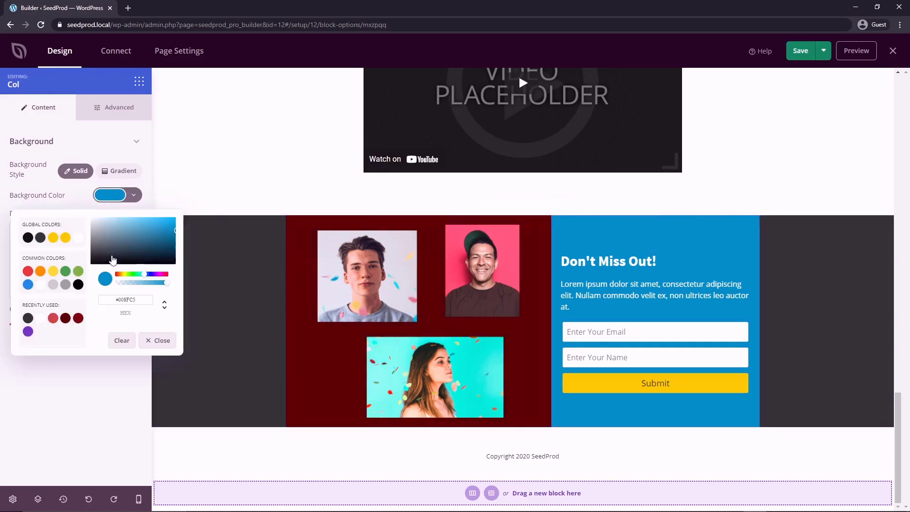
click(28, 271)
click(160, 233)
click(152, 243)
drag(152, 243, 148, 241)
click(176, 238)
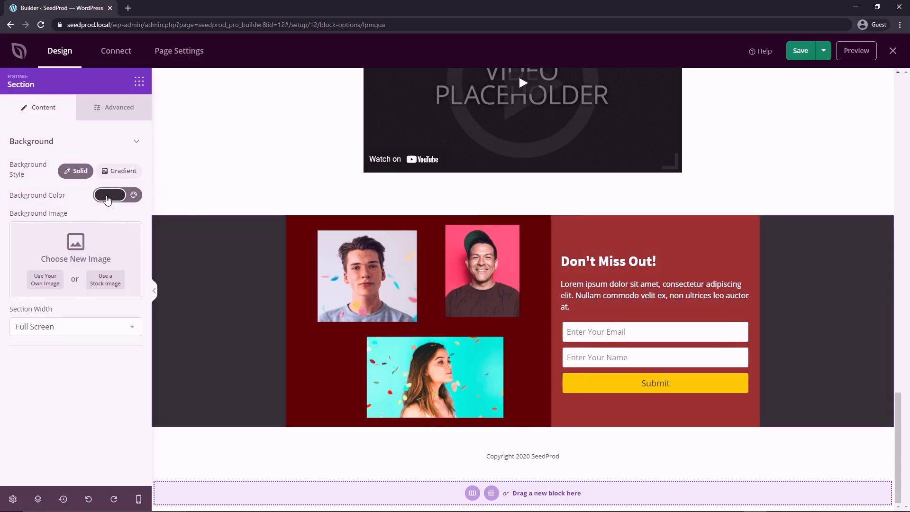
Darken the Don't Miss Out section's charcoal background to a near-black grey.
click(109, 195)
drag(92, 260, 92, 261)
click(168, 339)
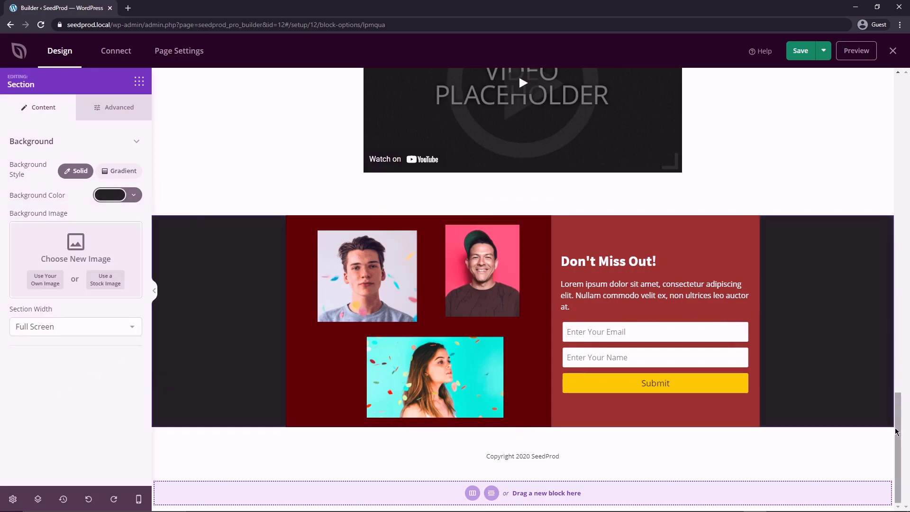
Review the recoloured page sections and look over the fields of the opt-in form in the Don't Miss Out section.
mouse_move(901, 424)
mouse_down()
mouse_move(901, 103)
mouse_move(898, 433)
mouse_up()
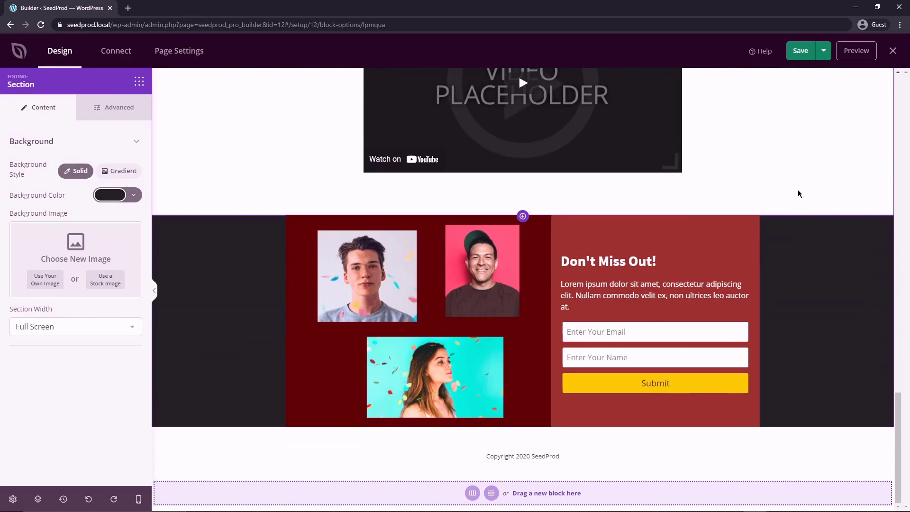
key(Home)
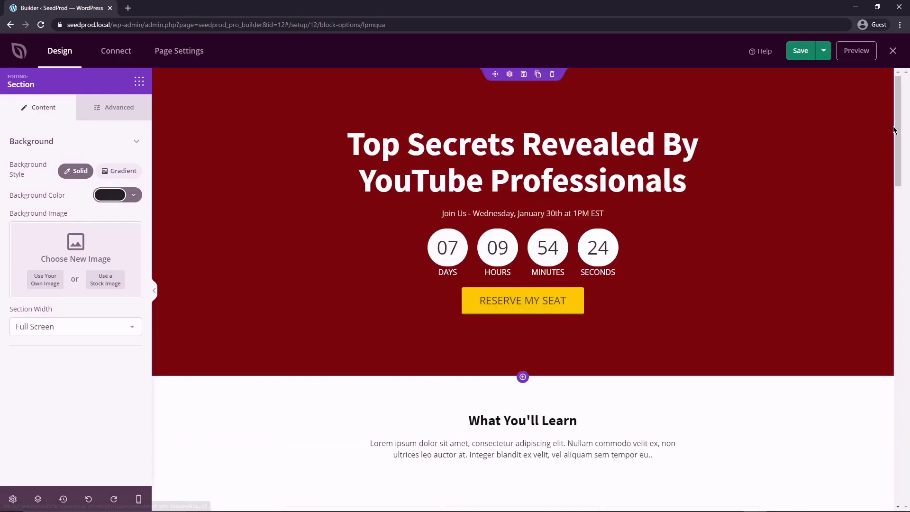
drag(902, 152, 874, 466)
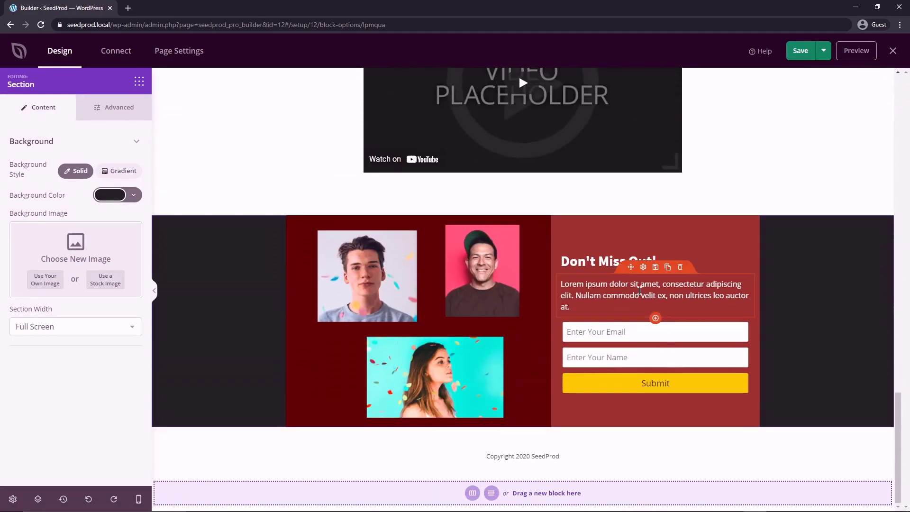
click(656, 398)
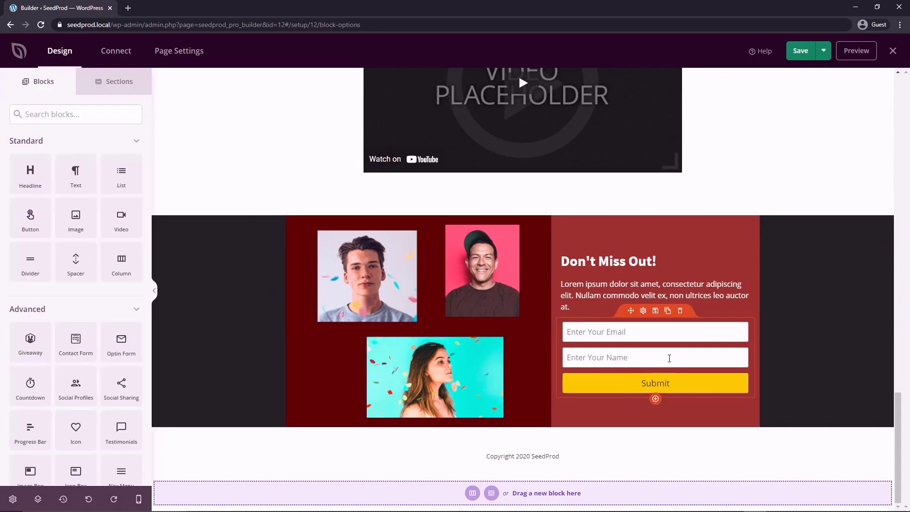
drag(897, 438, 891, 213)
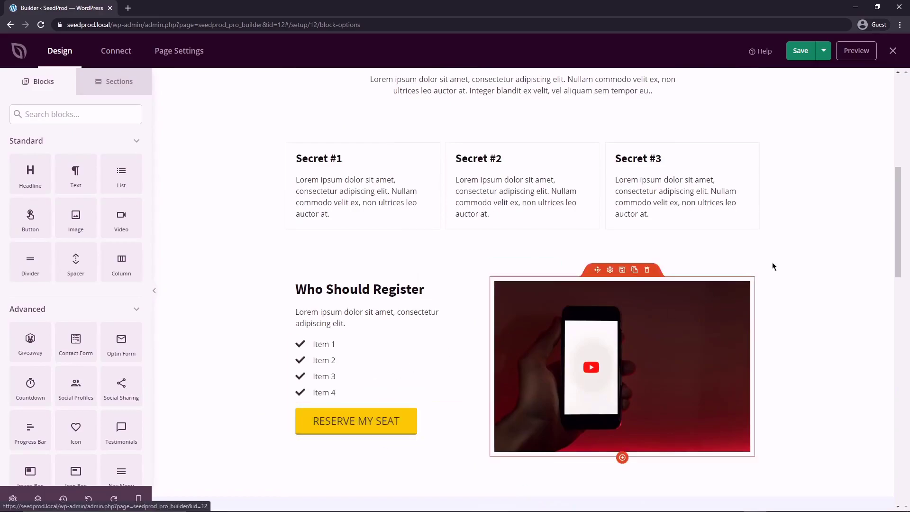
drag(896, 217, 902, 494)
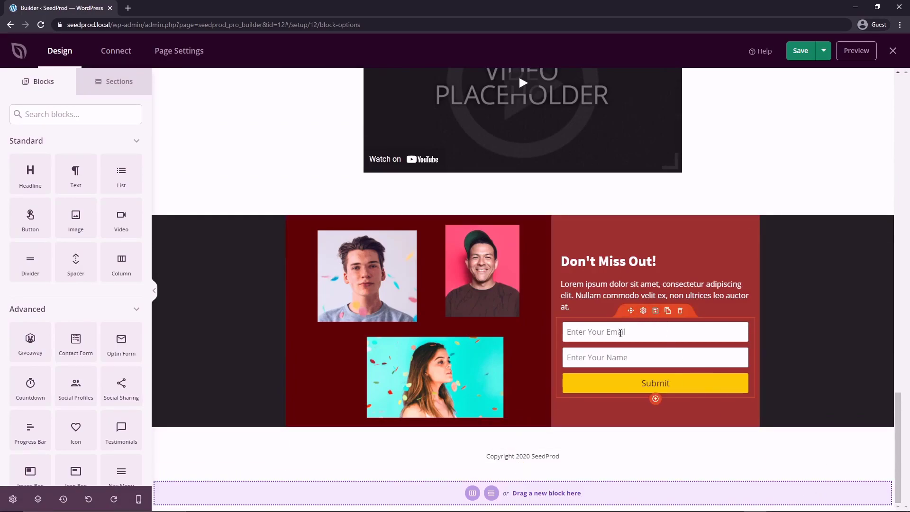
click(644, 313)
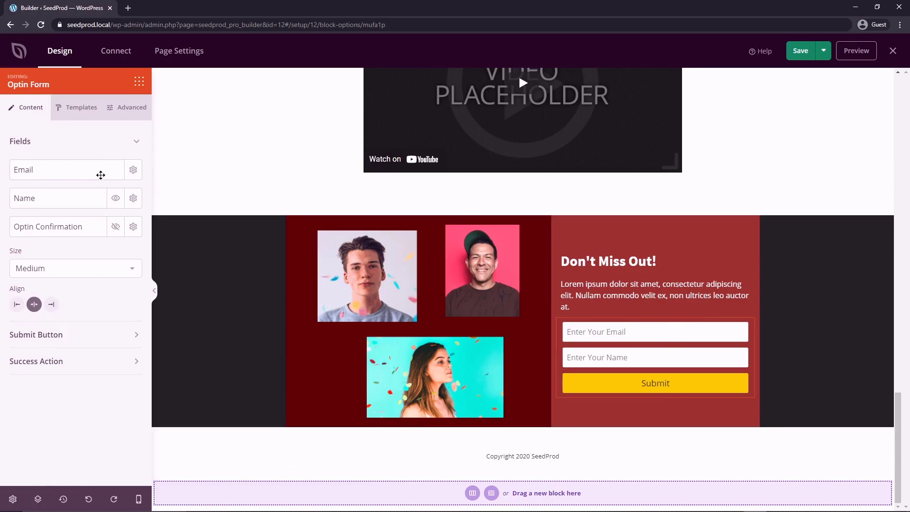
click(139, 81)
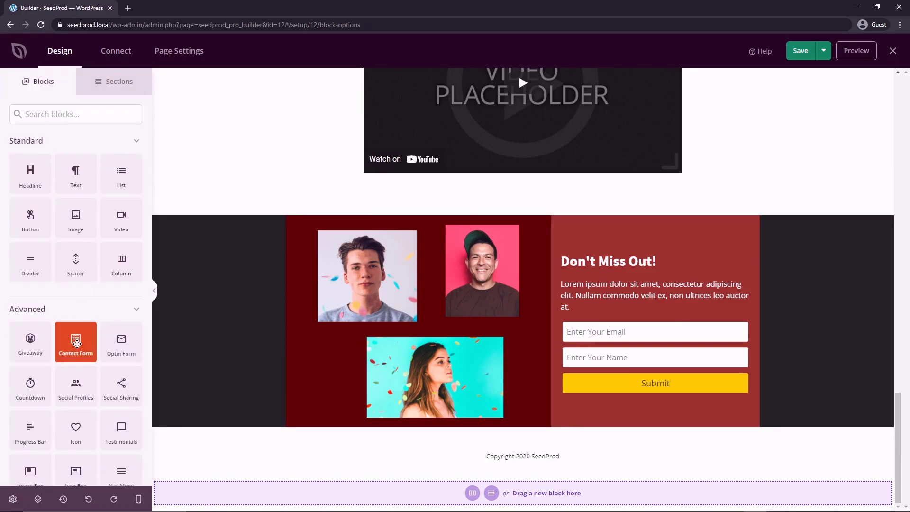
Replace the opt-in form in the Don't Miss Out column with a Contact Form block beneath the paragraph text.
drag(76, 343, 641, 314)
scroll(601, 317, down, 1)
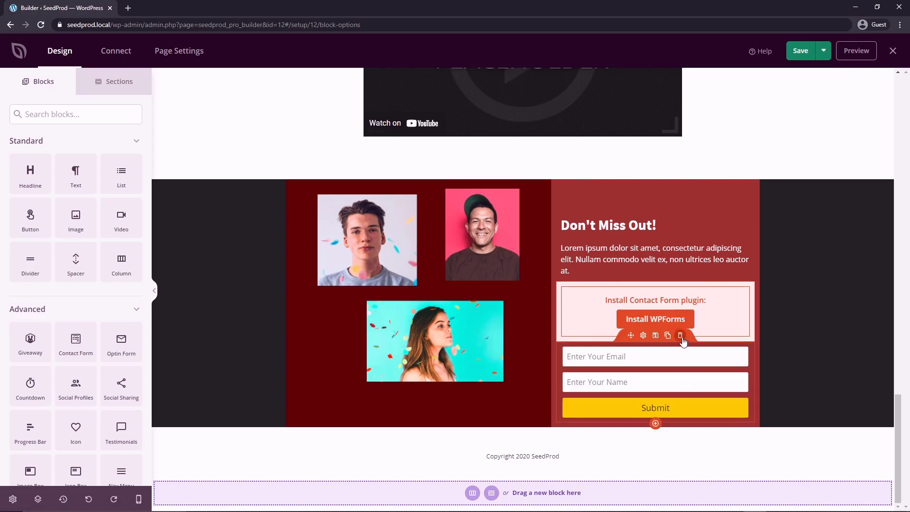
click(682, 336)
click(427, 292)
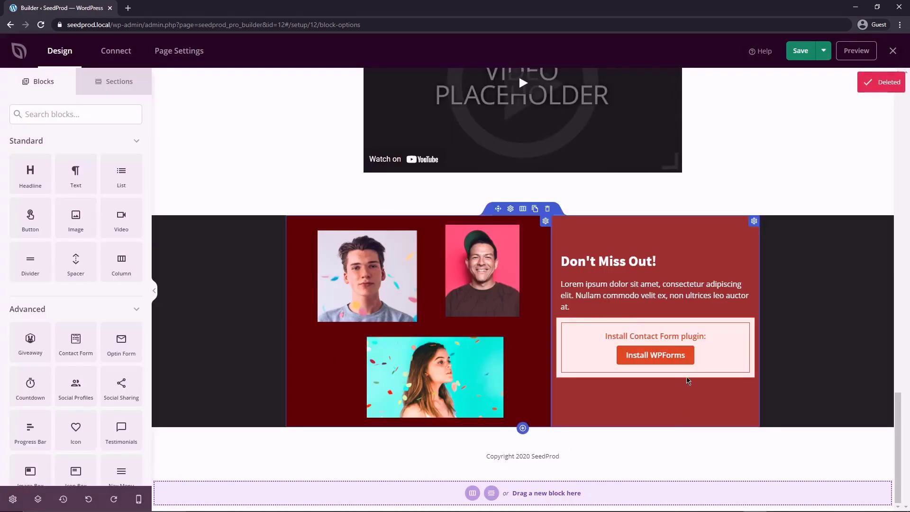
Install WPForms for the Contact Form block, check its form selection and start a new form.
click(660, 356)
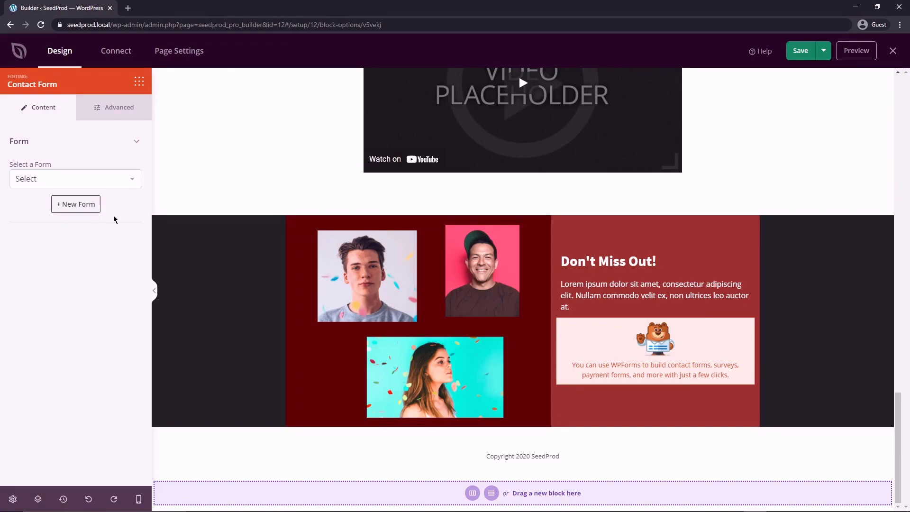
click(66, 181)
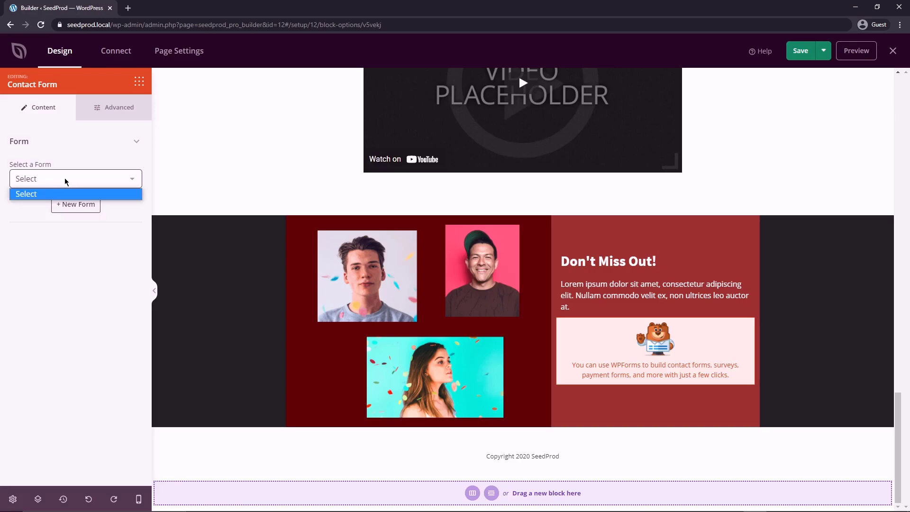
click(71, 269)
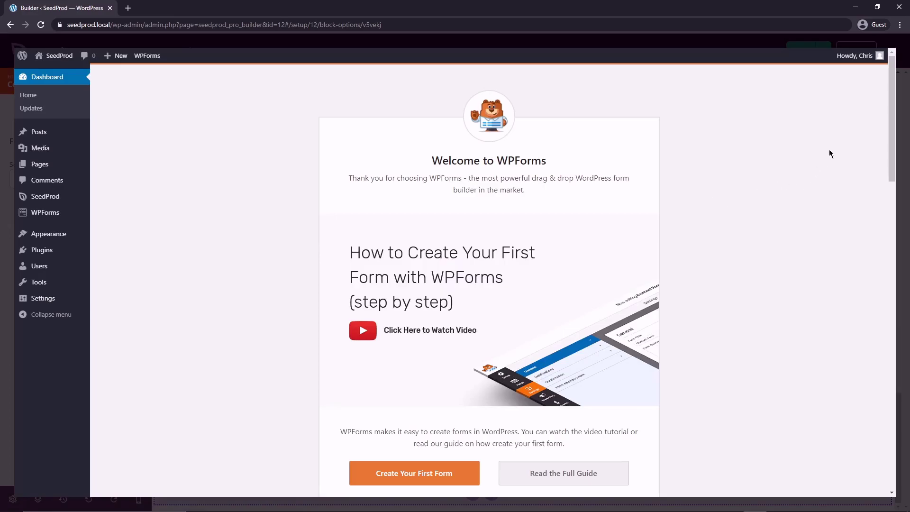
Look through the WPForms welcome page and create a blank form named Webinar Signup.
drag(889, 84, 900, 265)
scroll(399, 433, down, 1)
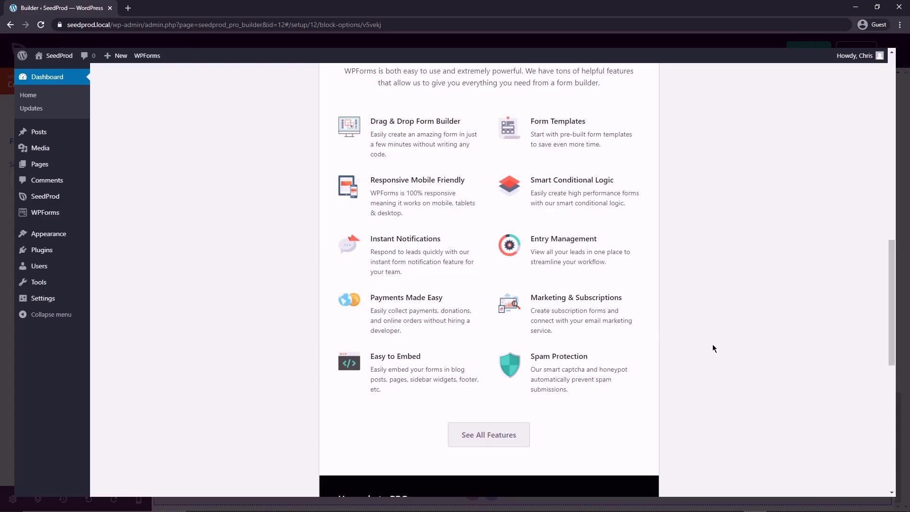
scroll(712, 349, up, 12)
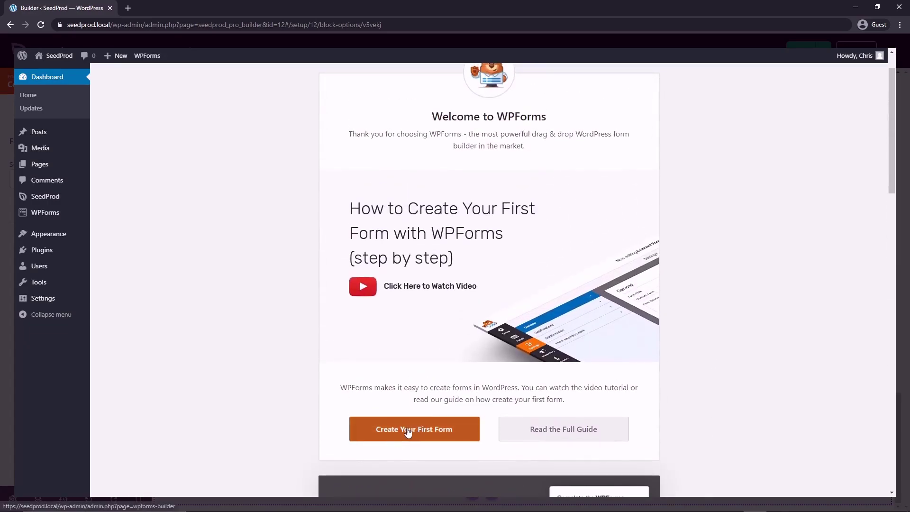
click(406, 428)
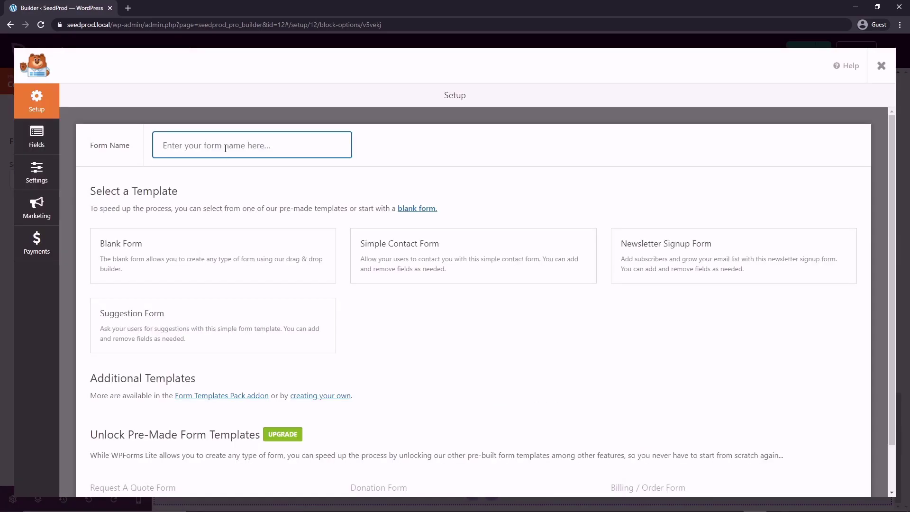
text(Webinar Signup)
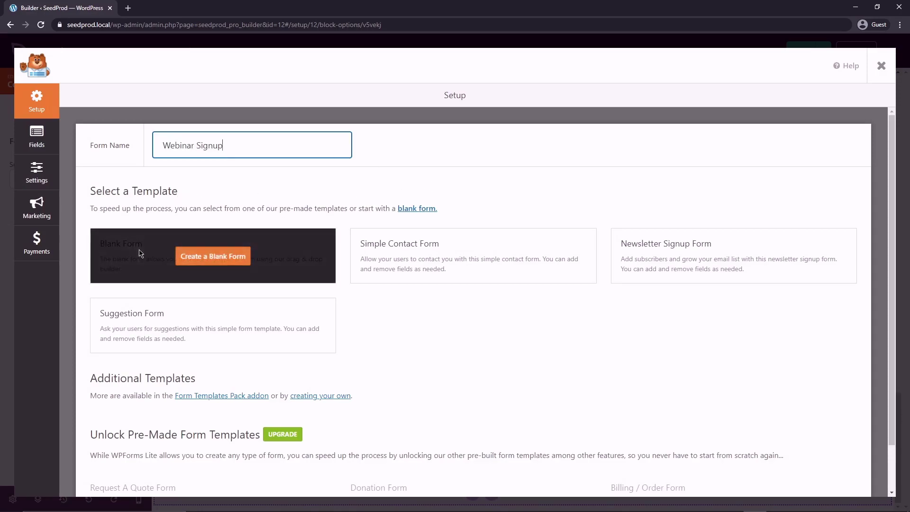
click(223, 257)
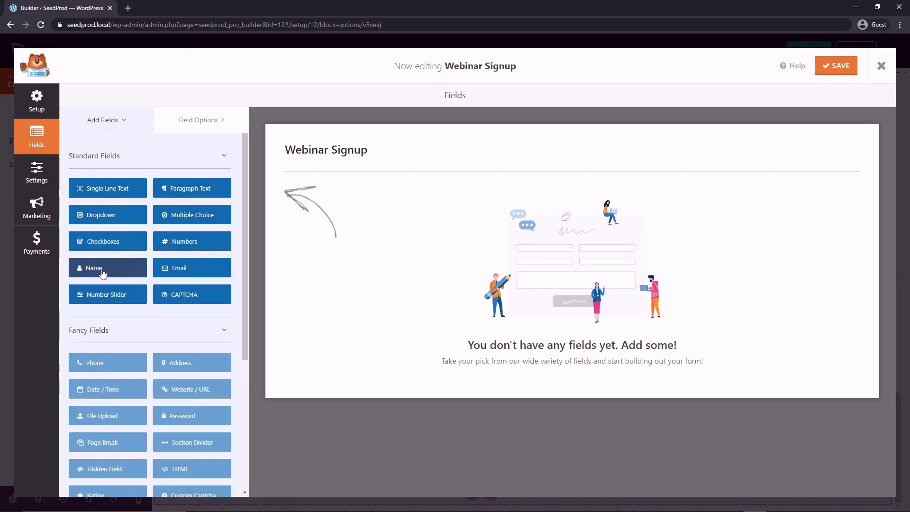
Add a Name field to the Webinar Signup form and check its field options.
click(101, 271)
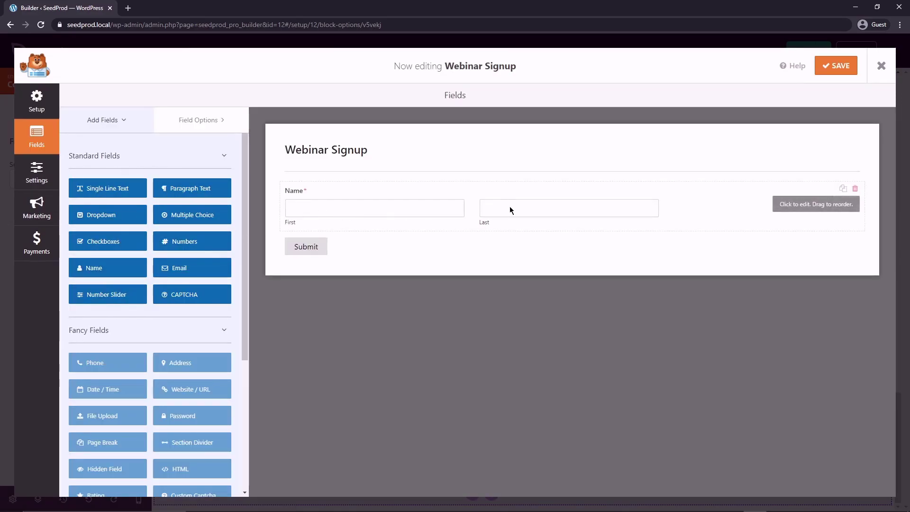
click(351, 192)
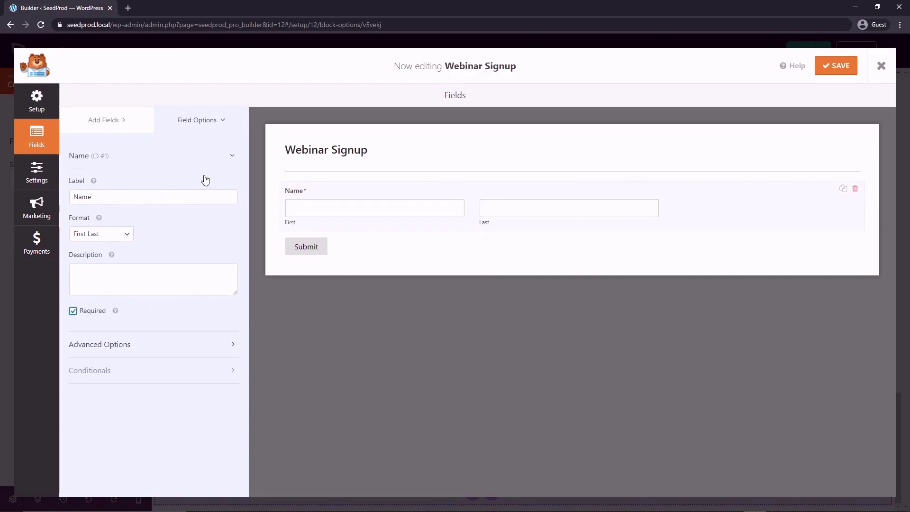
click(104, 125)
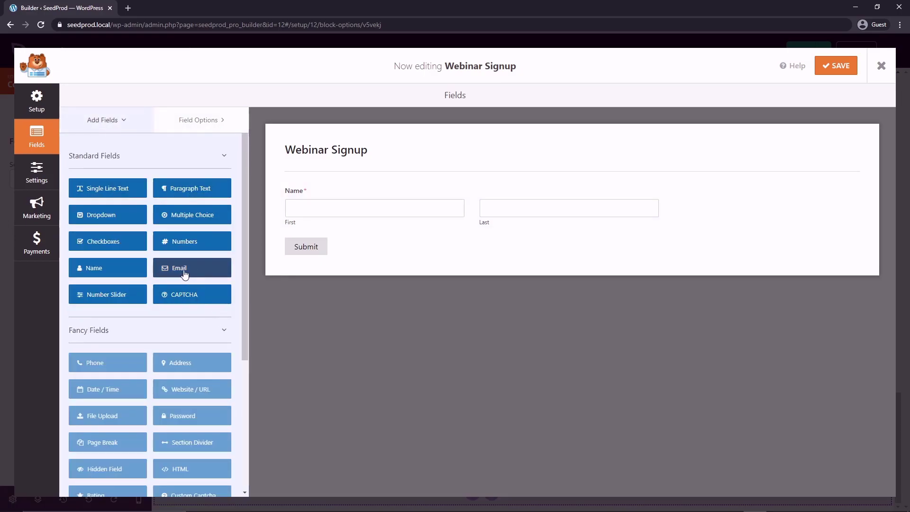
Add an Email field below the Name field and try out its email confirmation option, leaving it disabled.
drag(184, 274, 314, 241)
click(342, 248)
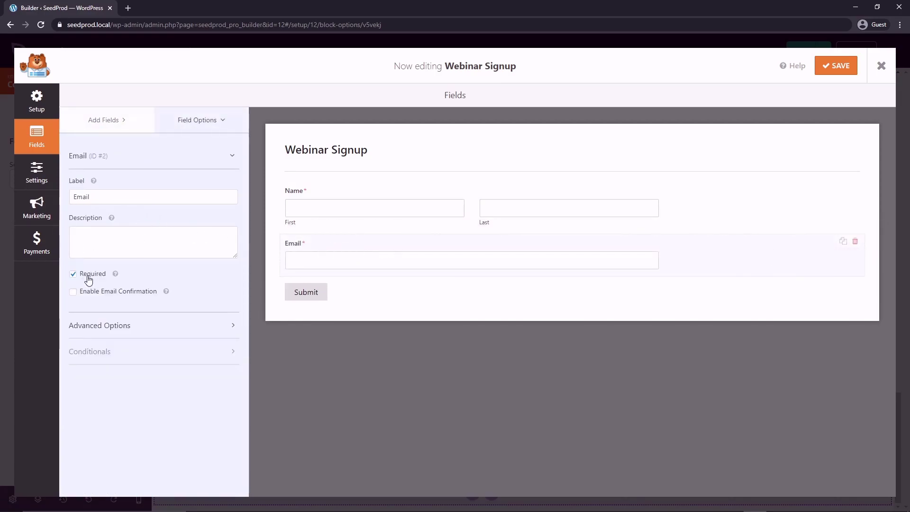
click(105, 294)
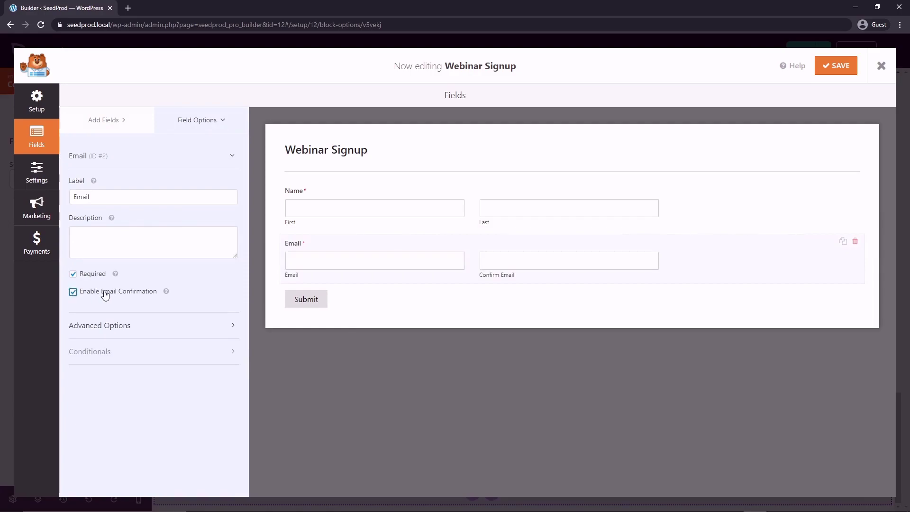
click(108, 293)
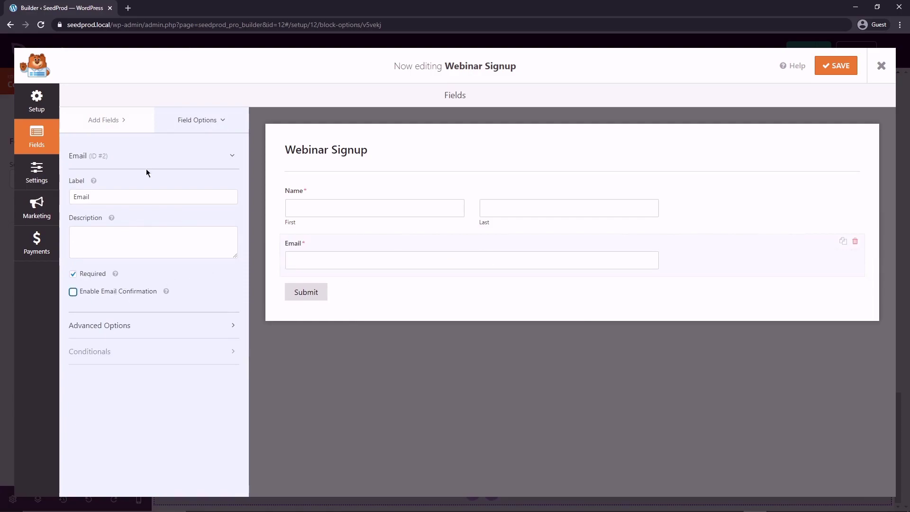
Add a Single Line Text field below the Email field and label it "Company (Optional)".
click(109, 122)
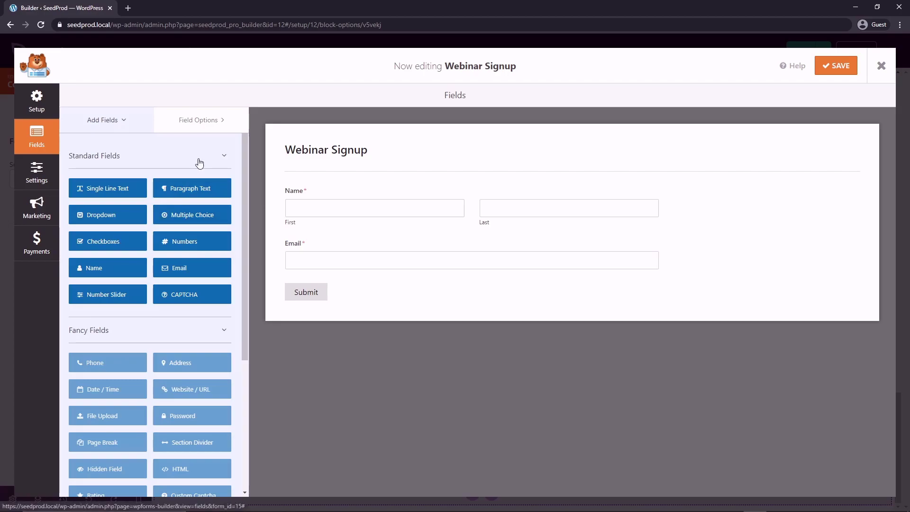
drag(107, 194, 313, 290)
click(317, 291)
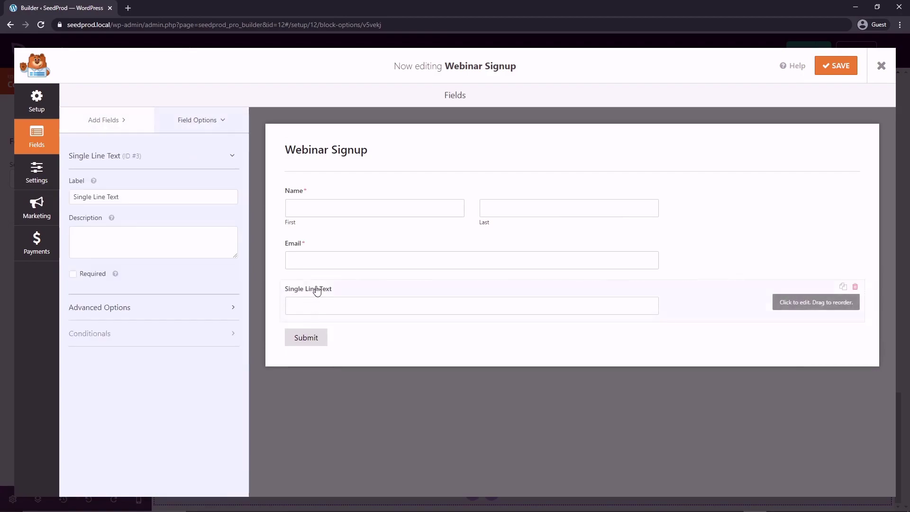
click(109, 196)
key(ctrl+a)
text(Compa)
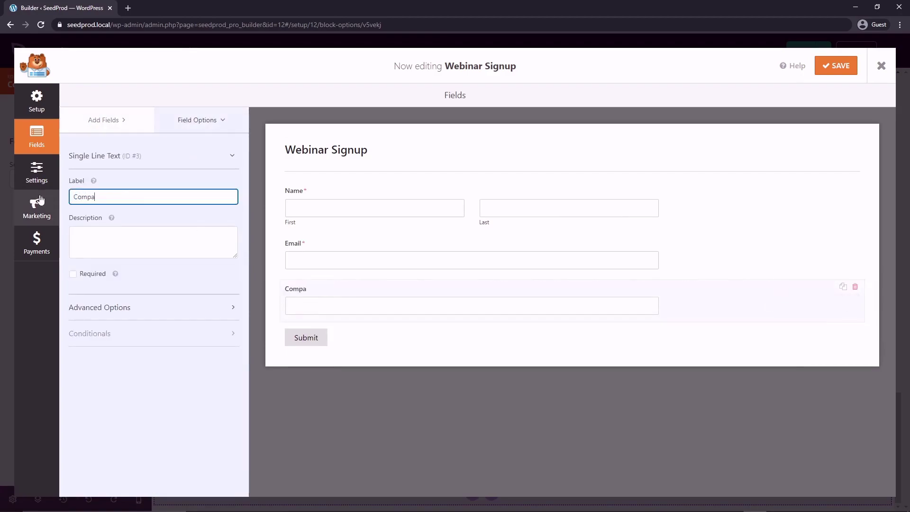
text(ny ())
key(Left)
text(Optiona)
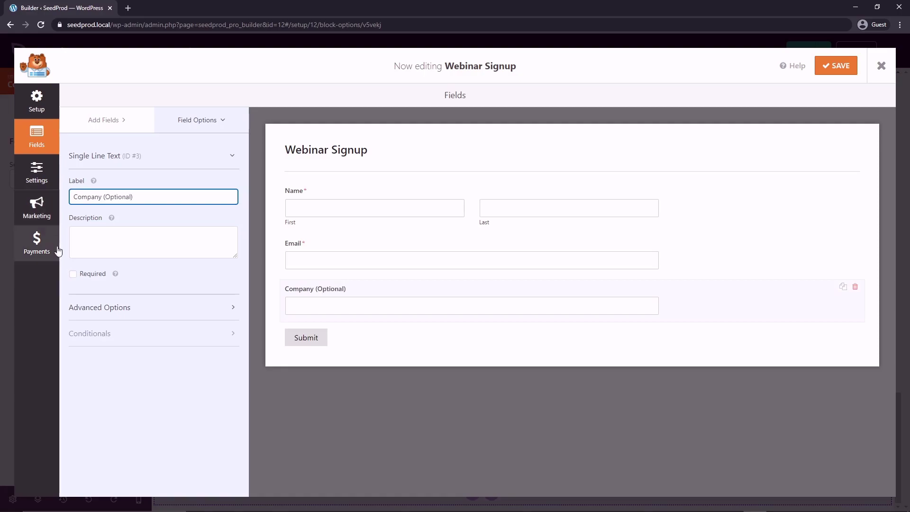
Add a Multiple Choice field below the company field and label it "How did you hear about us?".
click(115, 126)
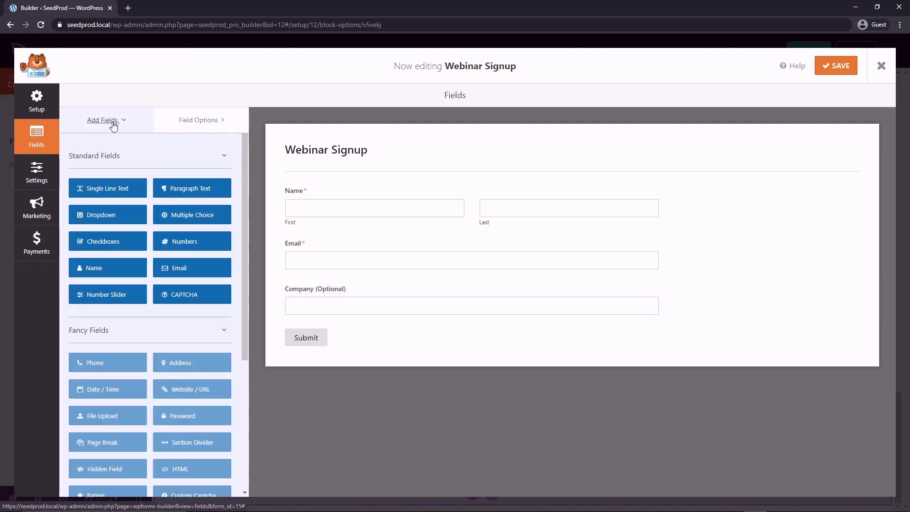
click(200, 217)
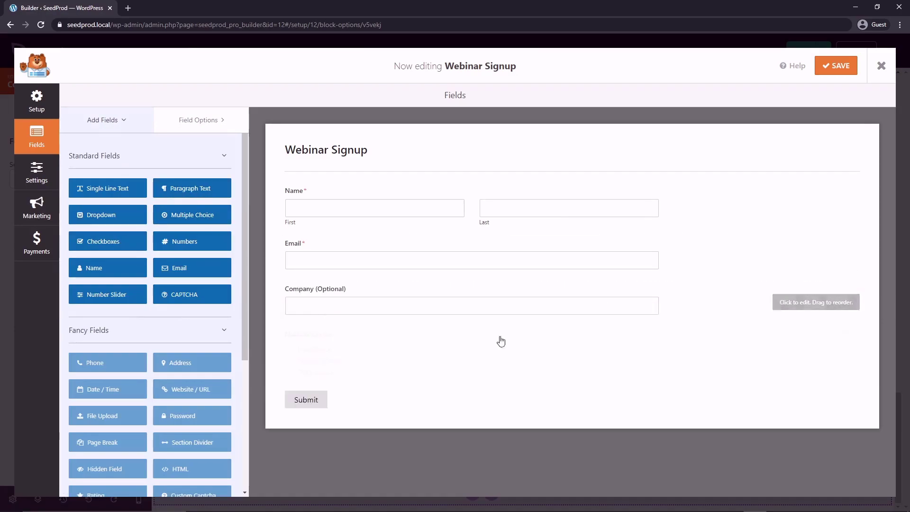
click(373, 338)
drag(144, 202, 53, 192)
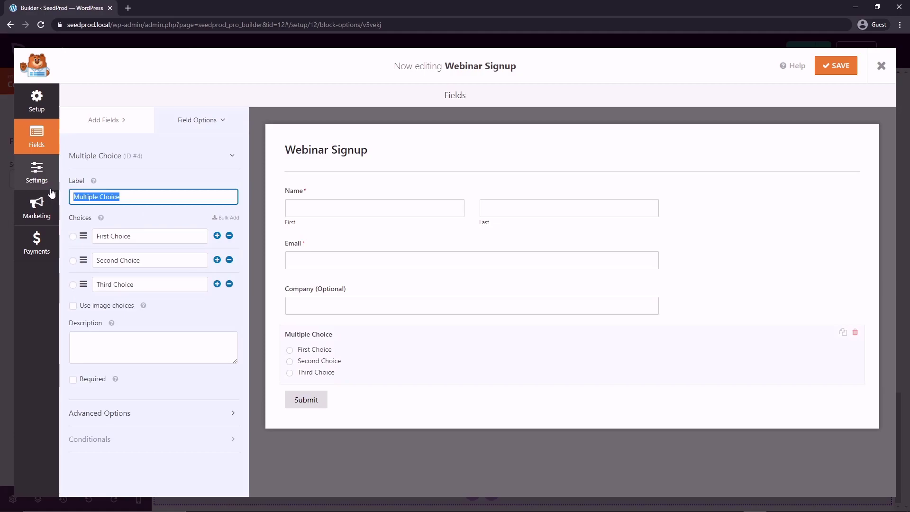
text(How did you hear about us?)
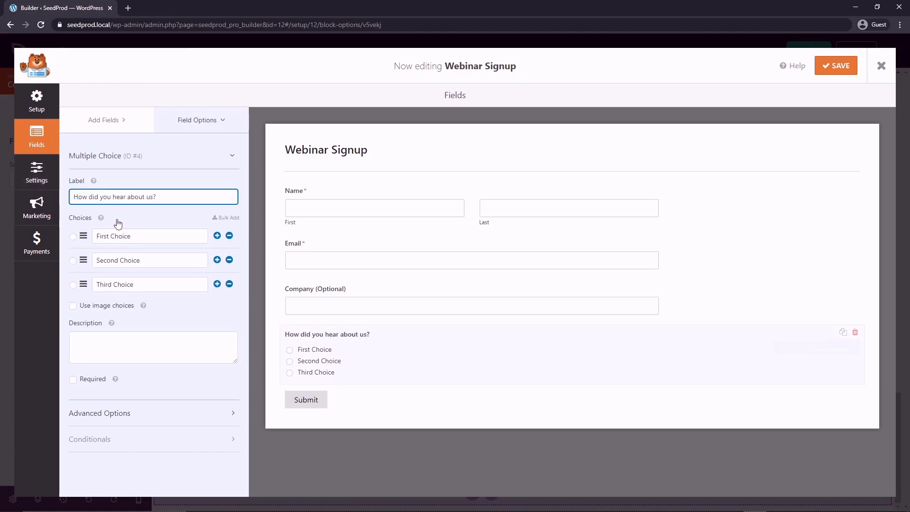
Set the multiple choice answers to "Word of mouth", "Advertisement" and "Search engine", and add a fourth choice "Social media".
drag(134, 242, 93, 246)
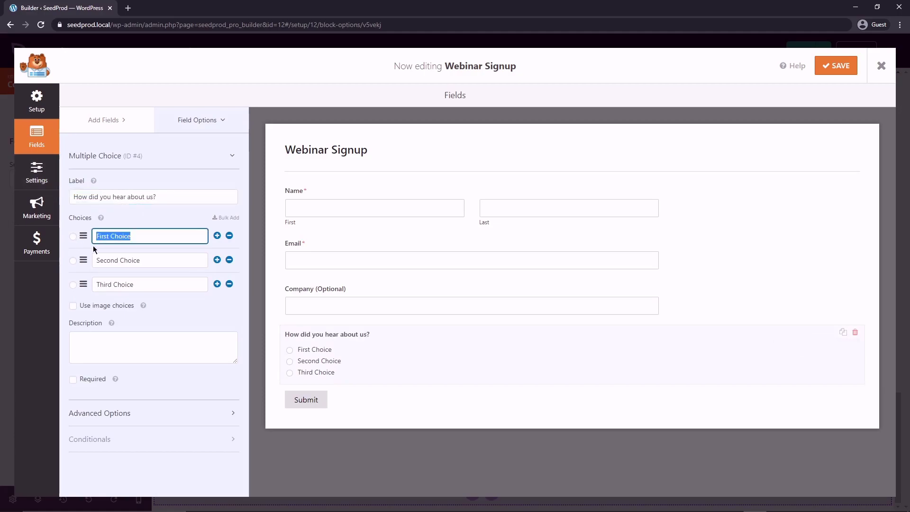
text(Word of mouth)
key(Tab)
text(Advertisement)
key(Tab)
text(Search engine)
click(217, 284)
click(168, 303)
text(Social media)
click(195, 329)
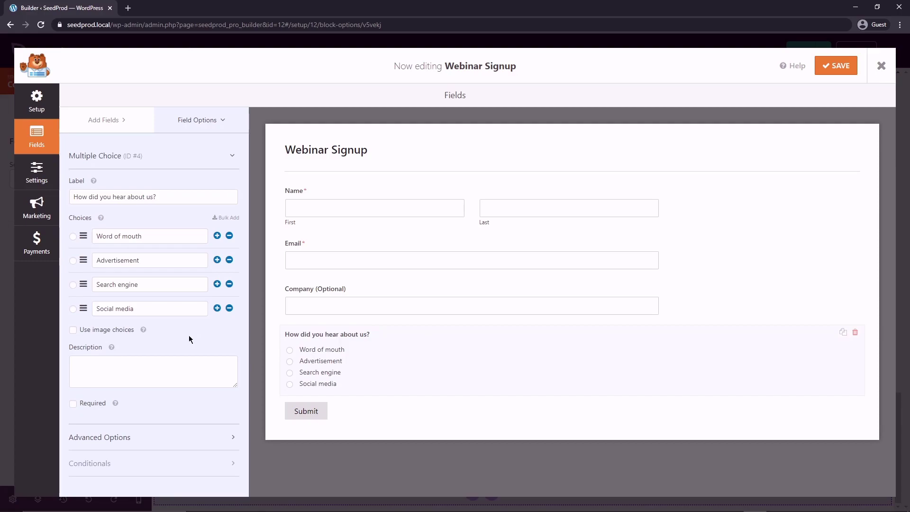
Set the submit button text to "Register Me!" in the form's general settings.
click(37, 180)
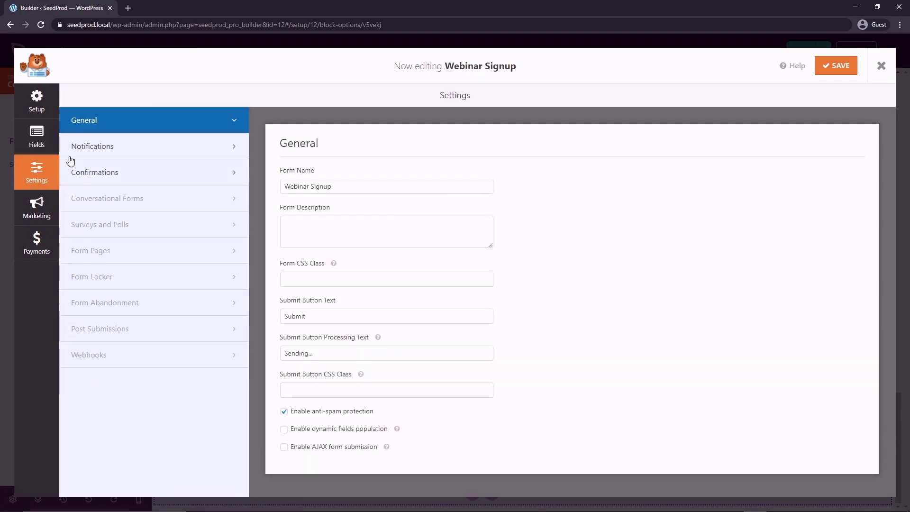
double_click(331, 315)
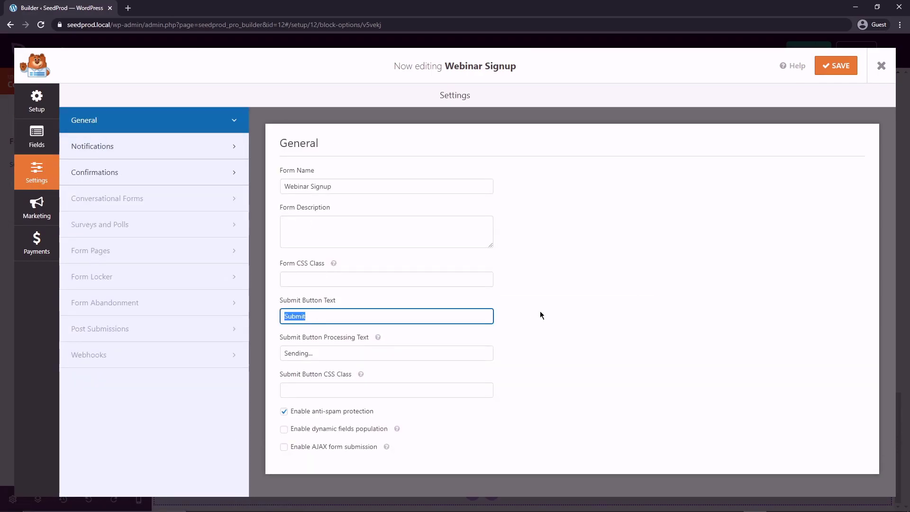
text(Register Me!)
Review the form's notification settings and try the Show Page confirmation type, returning it to Message.
click(91, 148)
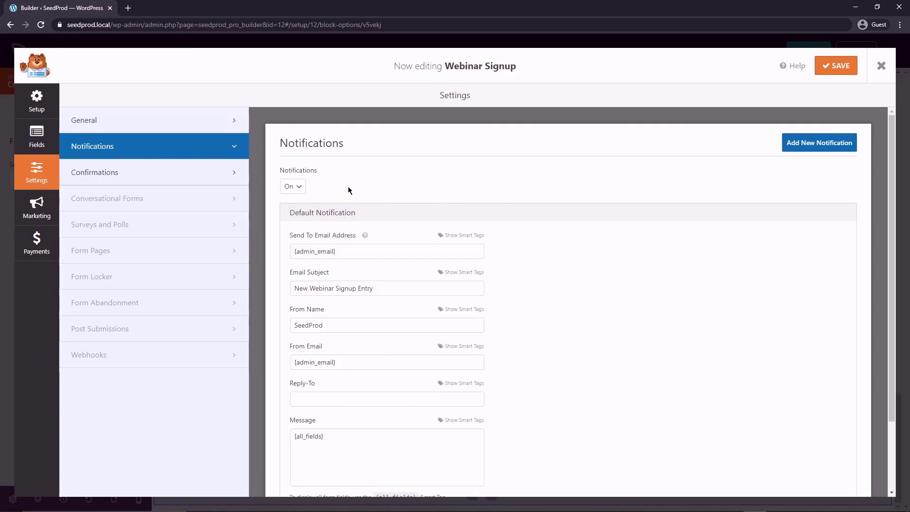
scroll(513, 280, down, 3)
scroll(521, 276, up, 3)
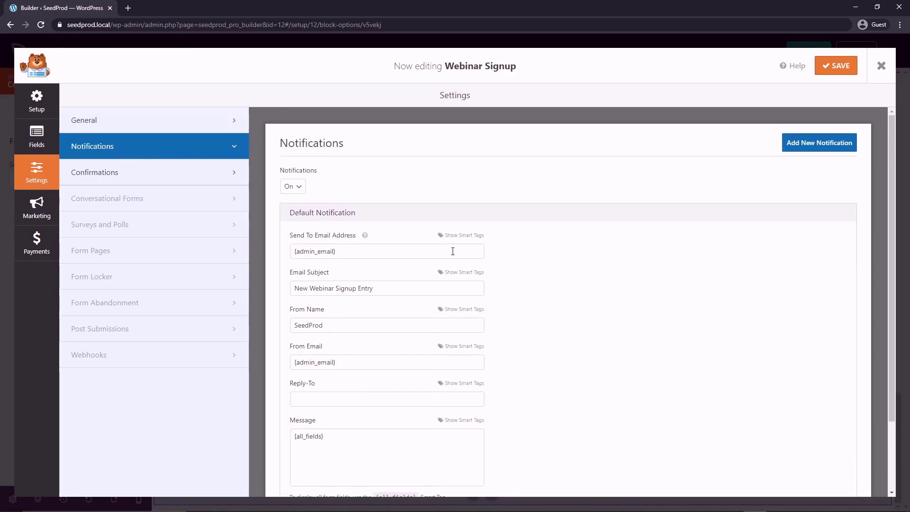
click(119, 174)
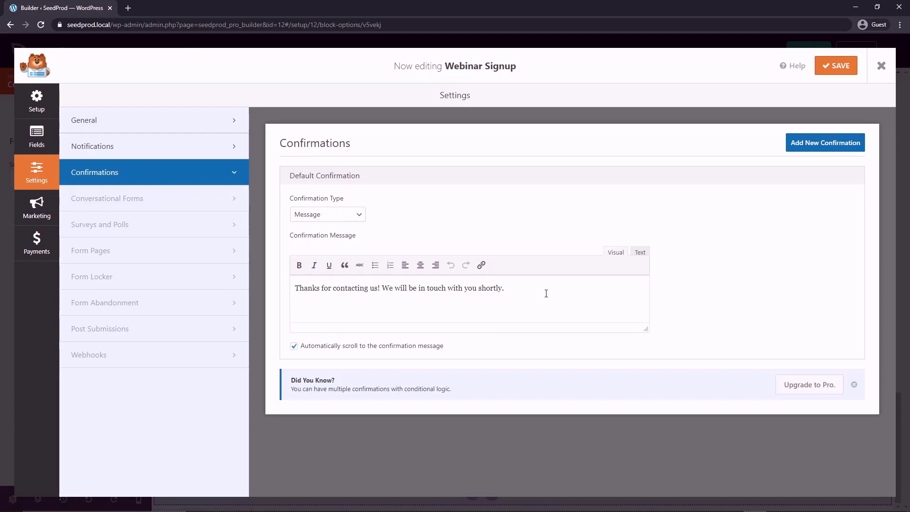
drag(547, 289, 294, 288)
click(353, 214)
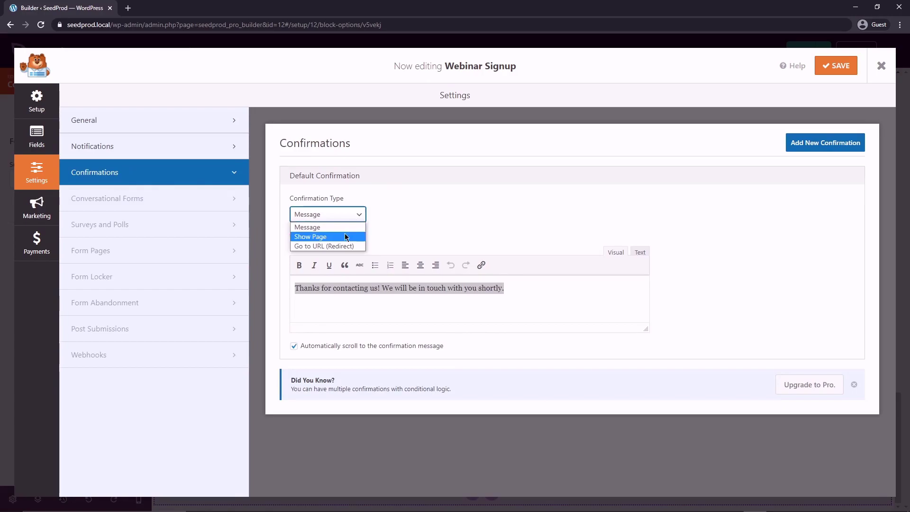
click(312, 237)
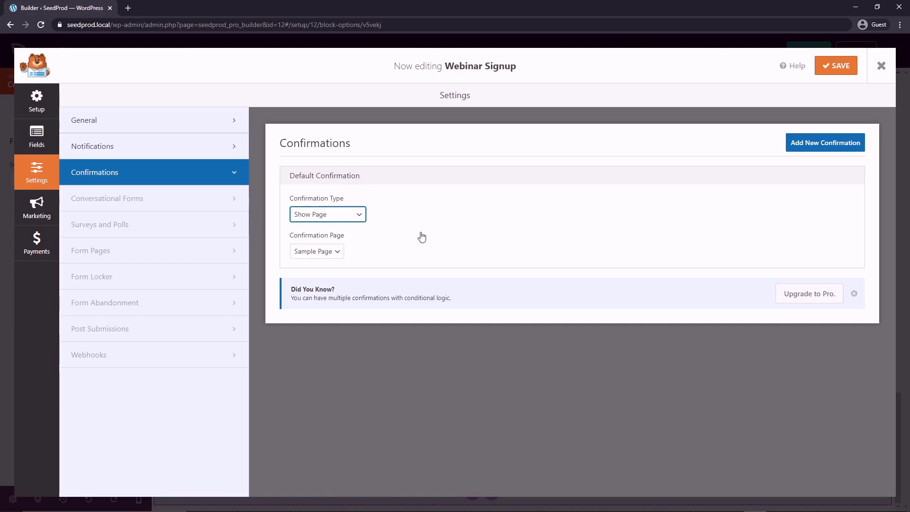
key(Up)
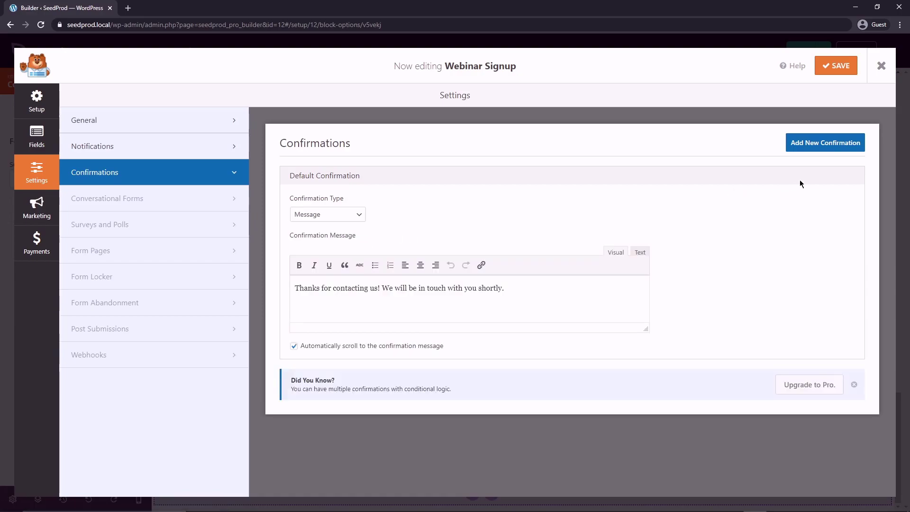
Save the Webinar Signup form and close the form builder.
click(838, 67)
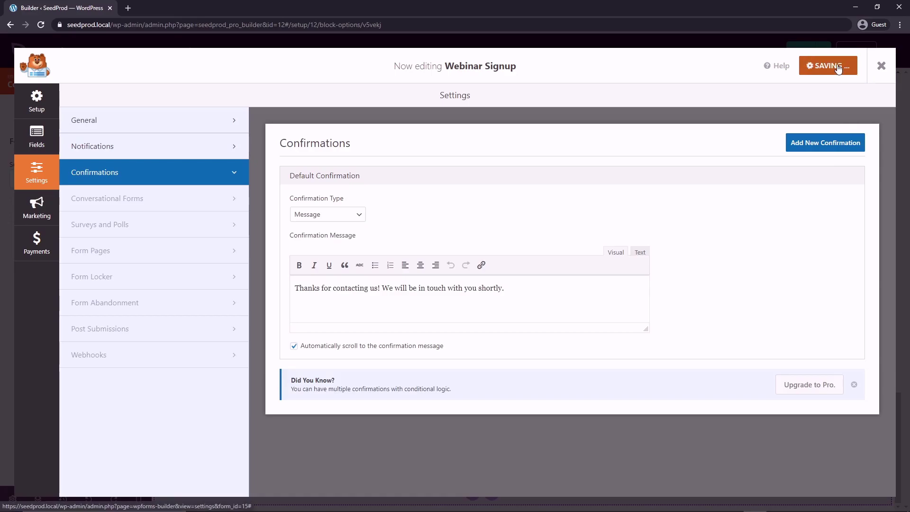
click(882, 65)
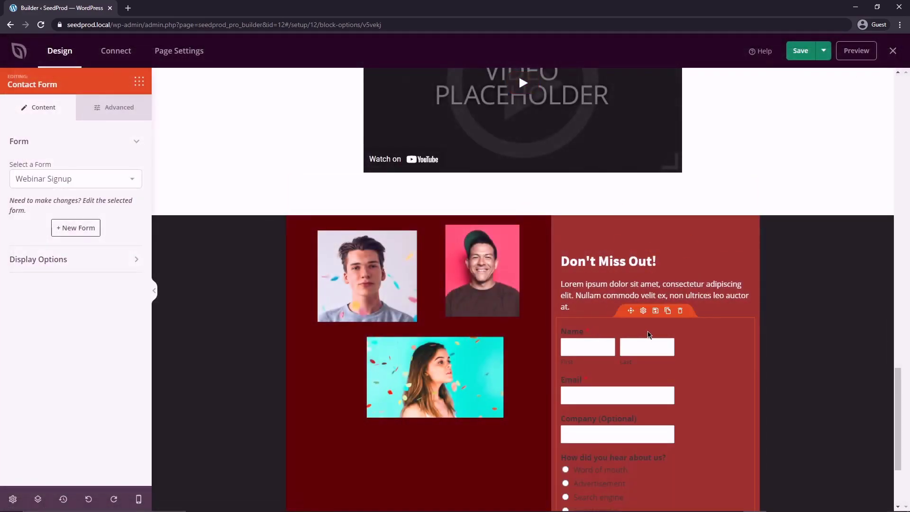
Delete the "Don't Miss Out!" headline and the paragraph above the signup form.
scroll(697, 329, down, 2)
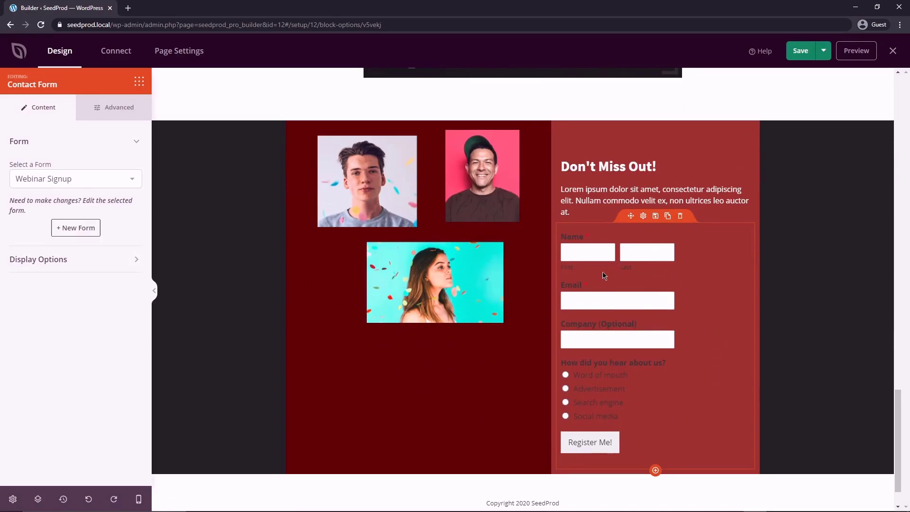
click(681, 177)
click(445, 289)
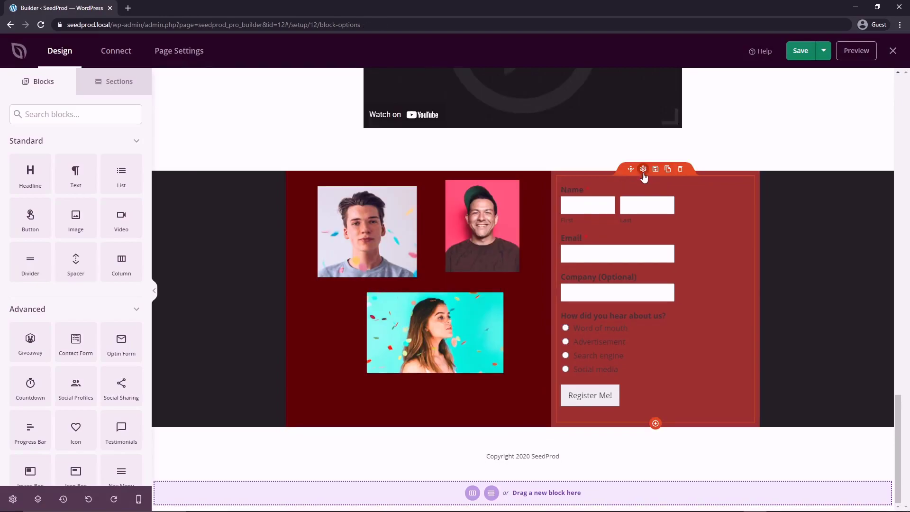
Try showing the form name on the contact form block, then set both Form Name and Form Description to Hide.
click(644, 170)
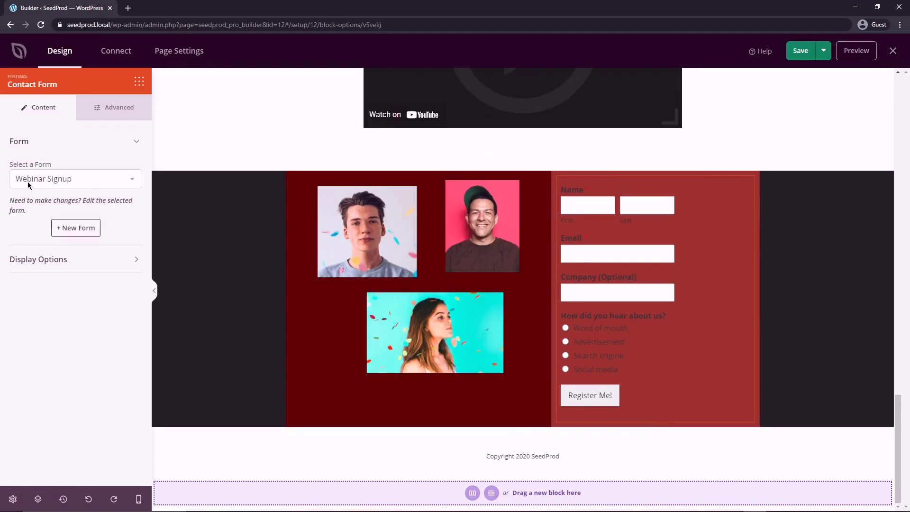
click(93, 179)
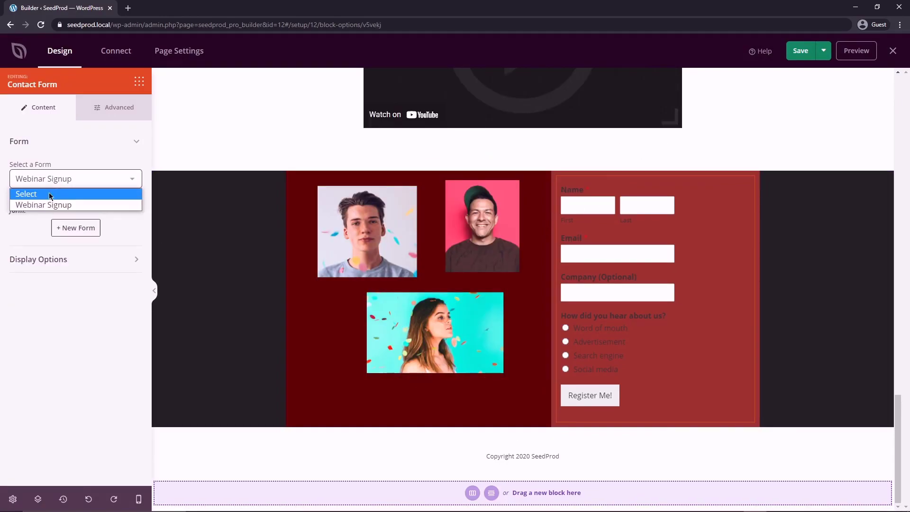
click(23, 229)
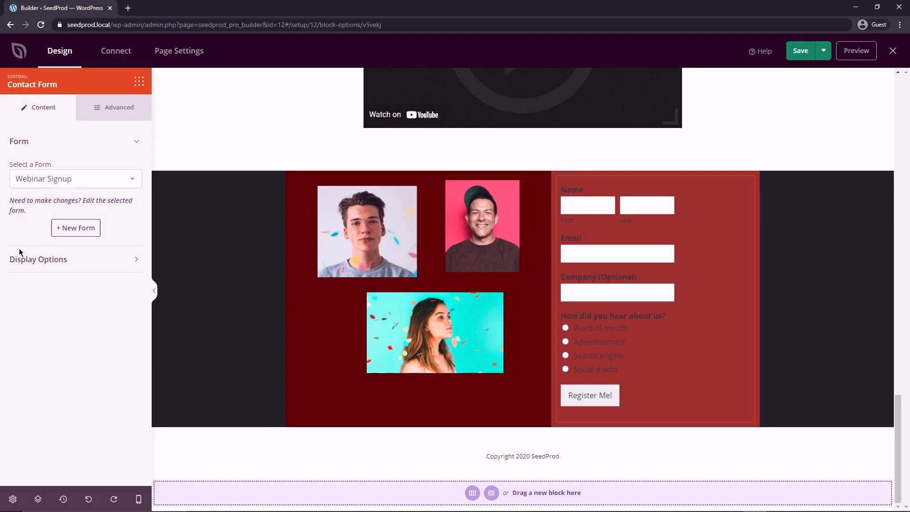
click(59, 261)
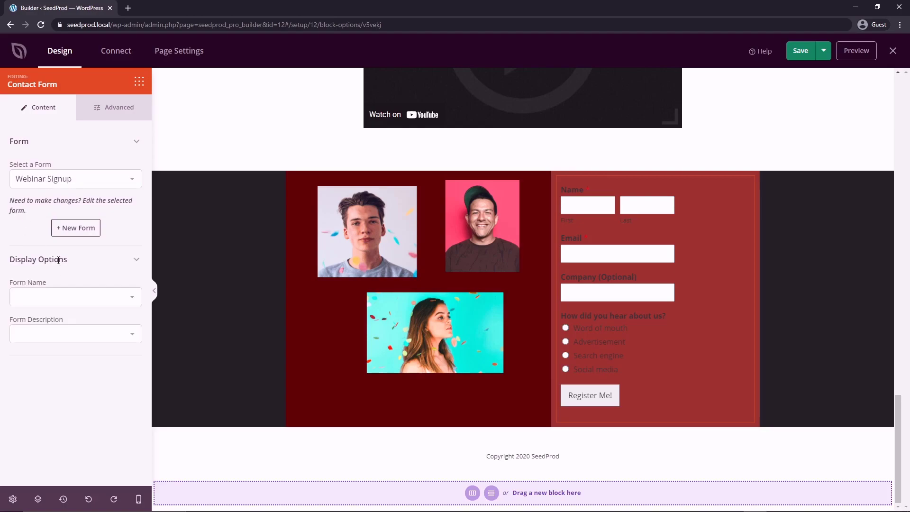
click(24, 294)
click(29, 321)
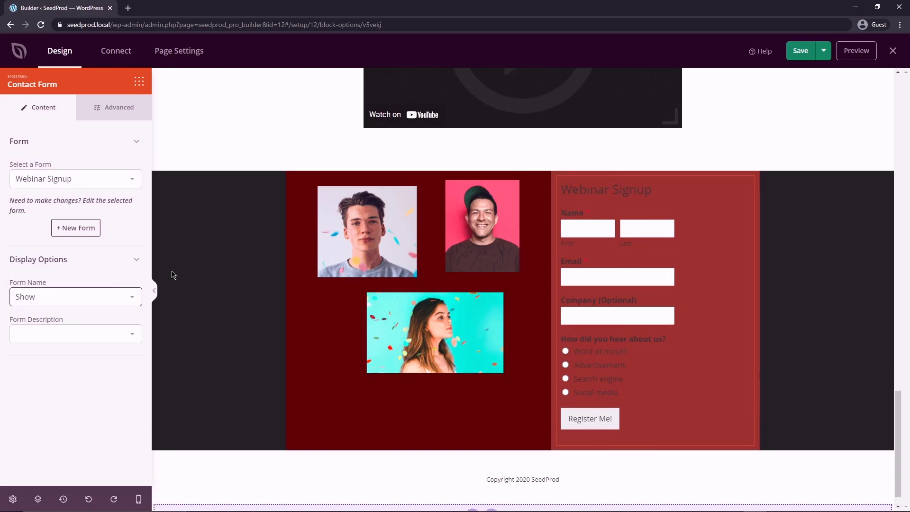
click(41, 298)
click(33, 310)
click(67, 333)
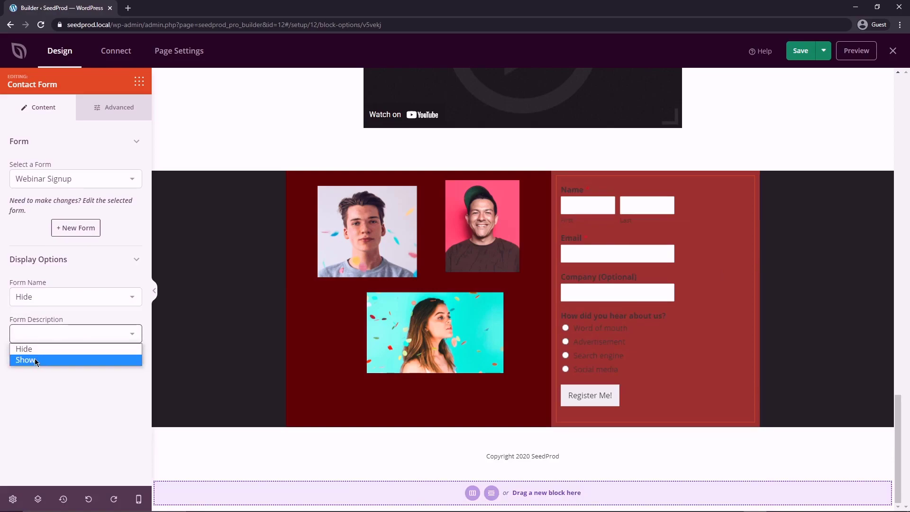
click(31, 350)
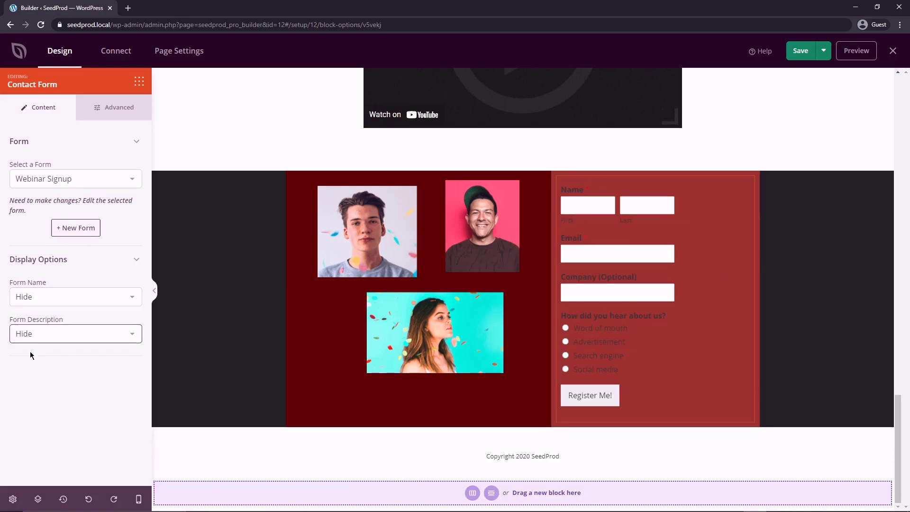
Set the contact form block's text color to white.
click(114, 109)
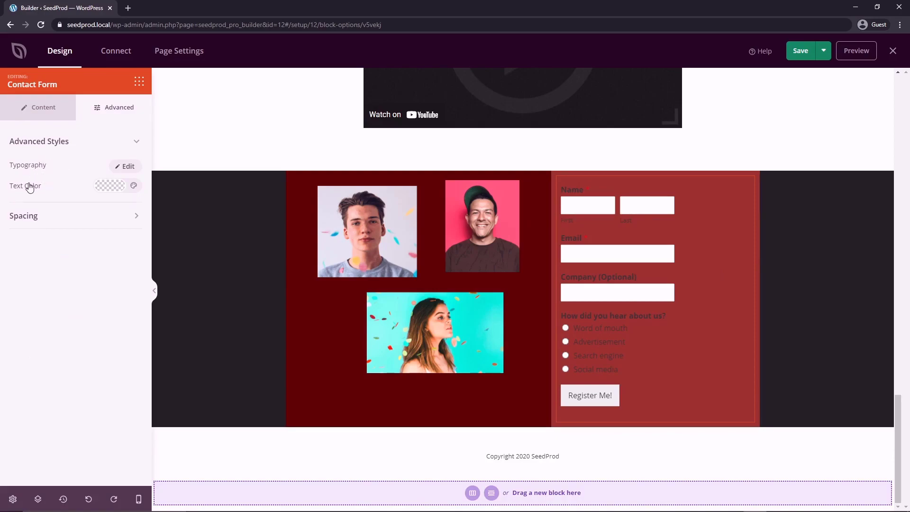
click(110, 188)
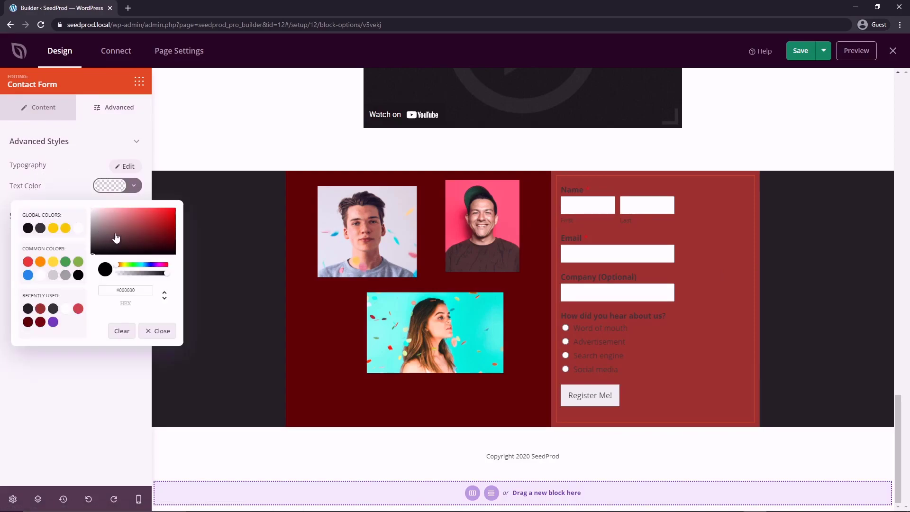
click(112, 246)
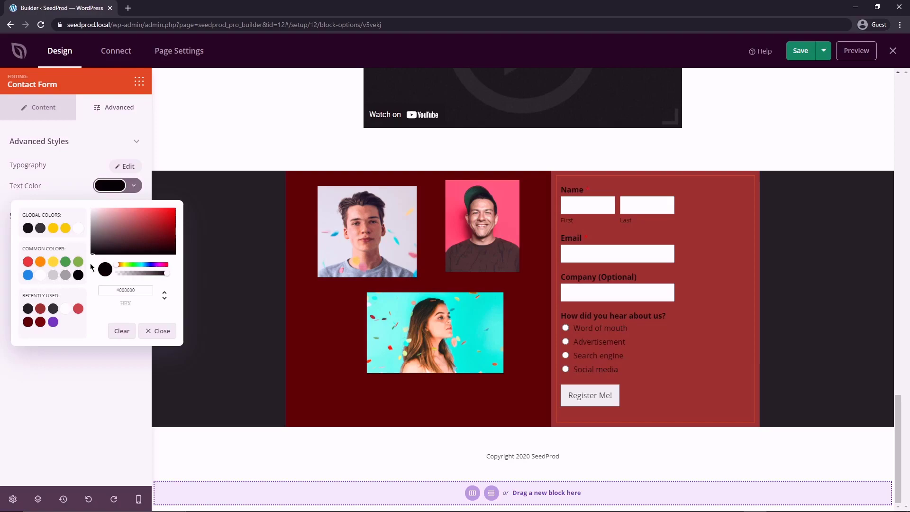
drag(94, 263, 91, 209)
click(82, 199)
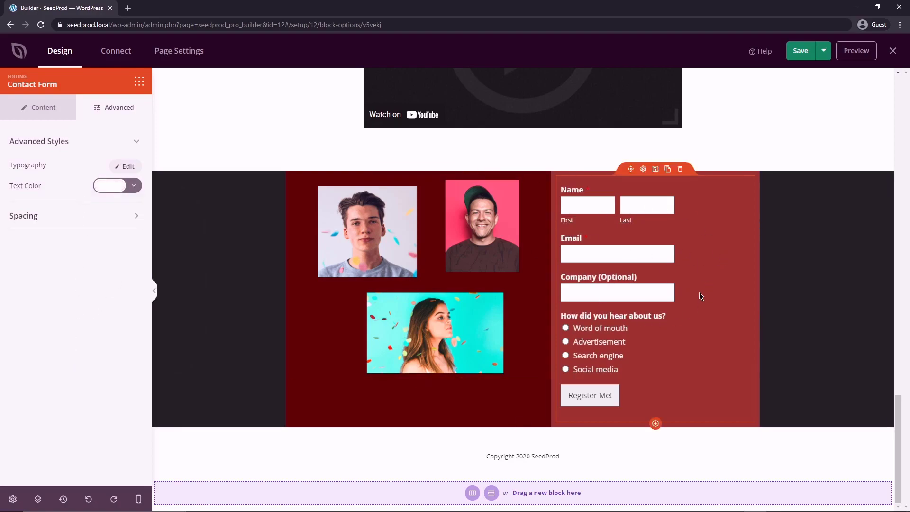
Replace the image beside the form with the white arrow on red from a stock image search for "arrow".
click(439, 299)
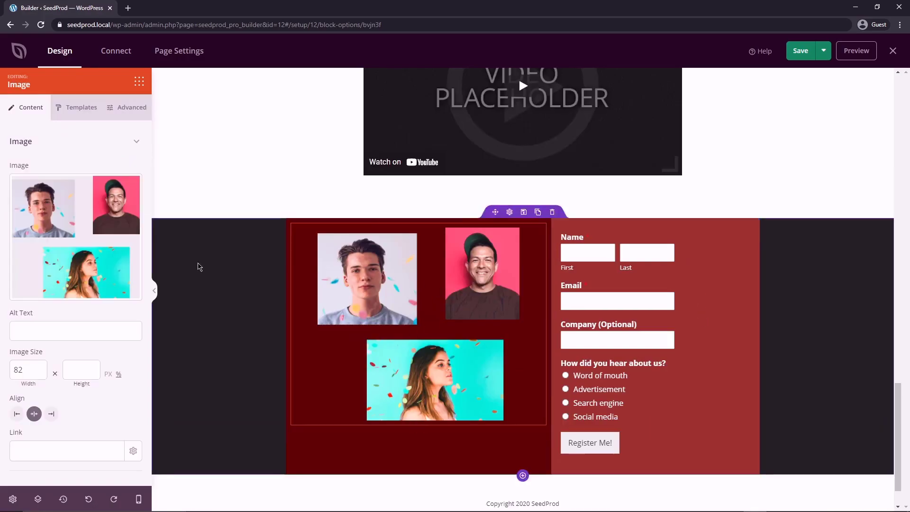
click(87, 237)
click(88, 237)
click(370, 280)
text(arrow)
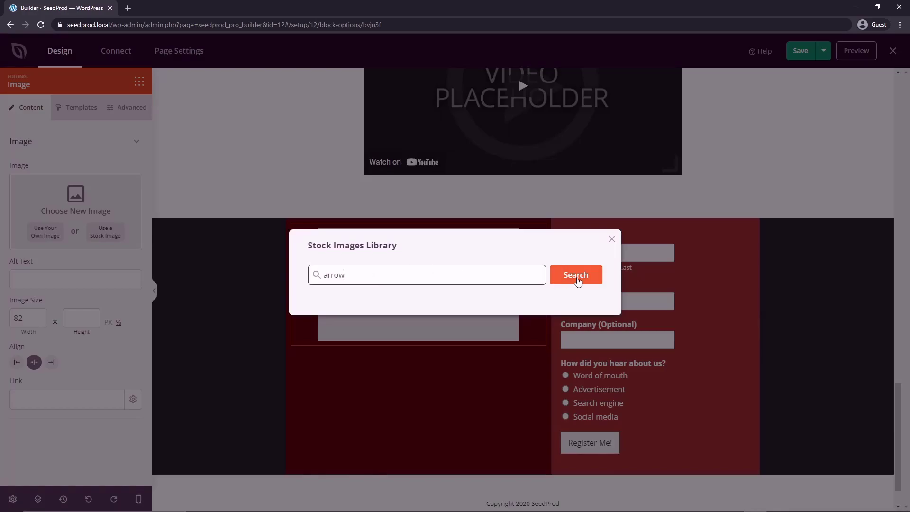
click(575, 274)
scroll(466, 359, down, 7)
scroll(482, 369, down, 2)
scroll(547, 341, up, 10)
click(557, 235)
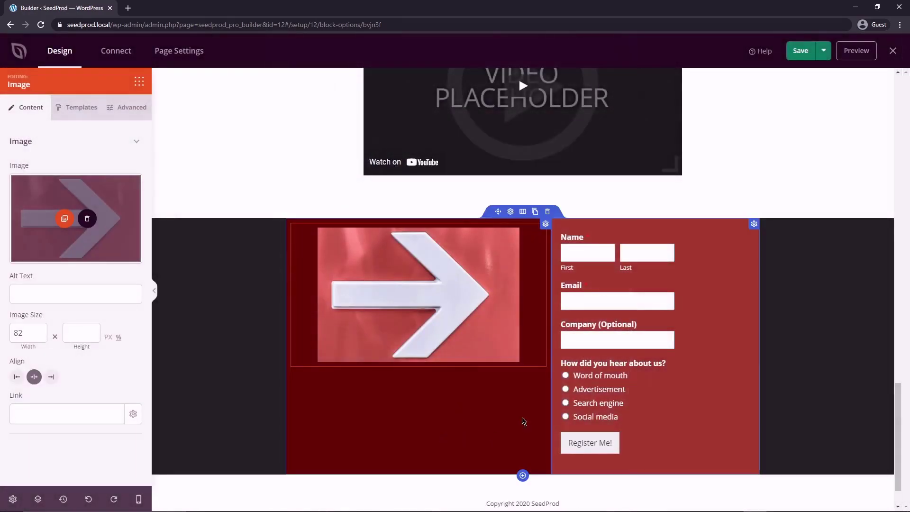
Add a headline block above the arrow image with the text "Register Now!".
click(524, 411)
drag(43, 183, 409, 246)
click(355, 232)
drag(55, 215, 2, 189)
text(Register Now!)
Set the "Register Now!" headline's color to white and enlarge its font.
click(114, 107)
click(117, 186)
click(101, 228)
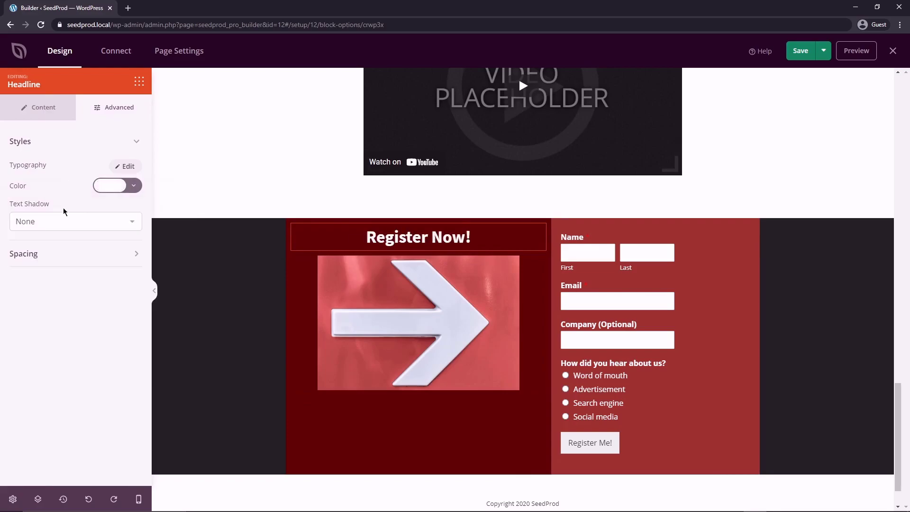
click(223, 355)
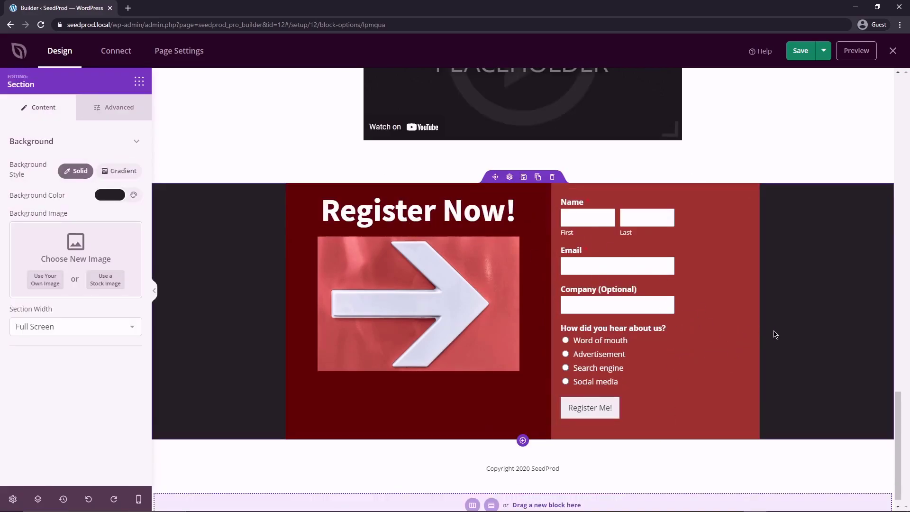
Add a Custom HTML block above the signup form in the registration section.
scroll(733, 389, up, 1)
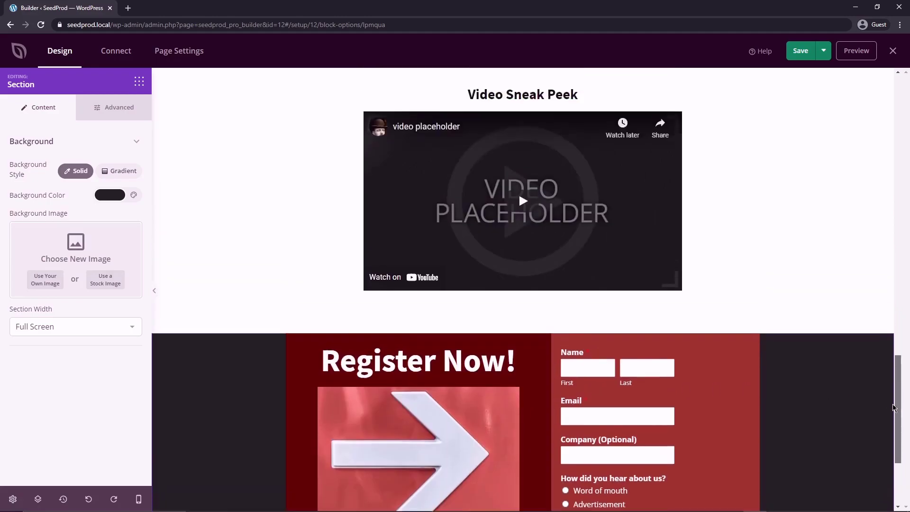
drag(894, 404, 908, 128)
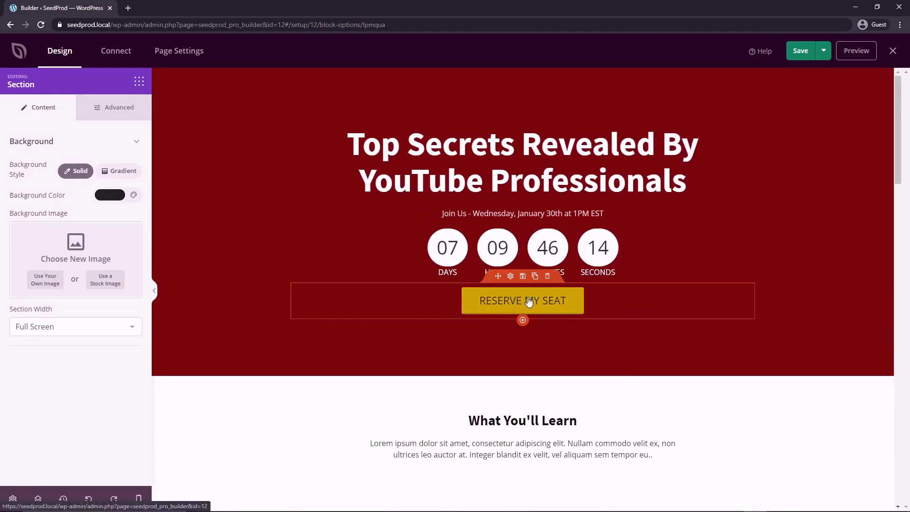
drag(901, 105, 907, 427)
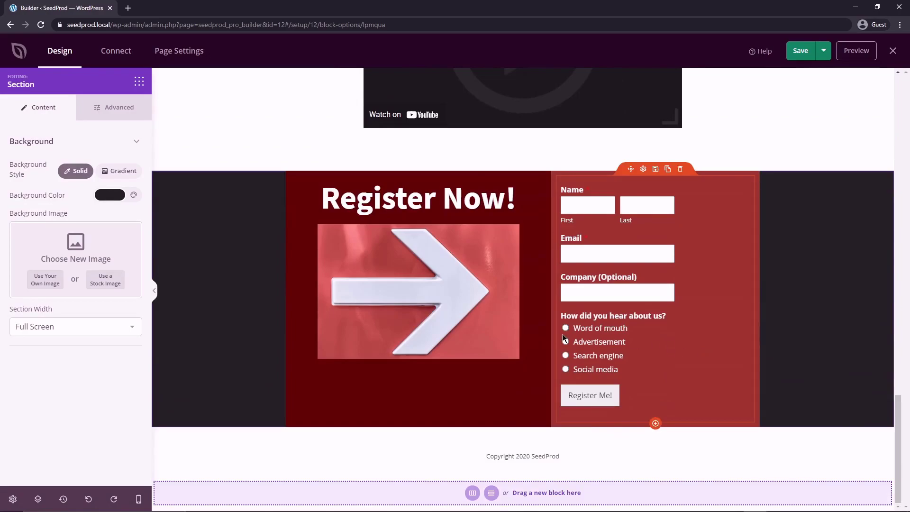
click(139, 83)
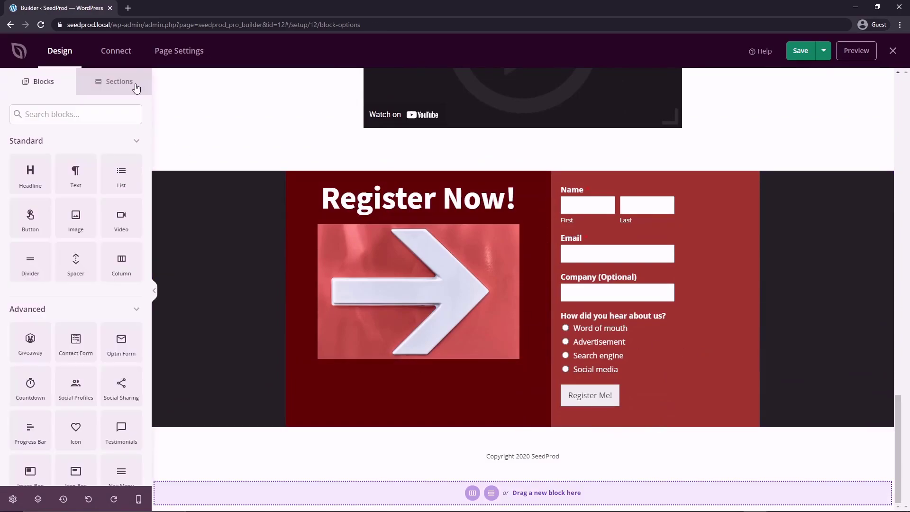
scroll(76, 227, down, 3)
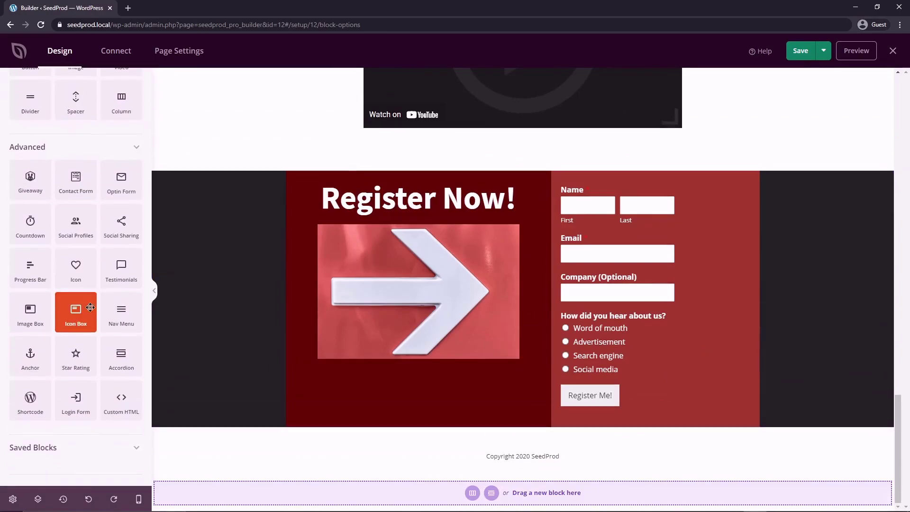
drag(115, 413, 624, 223)
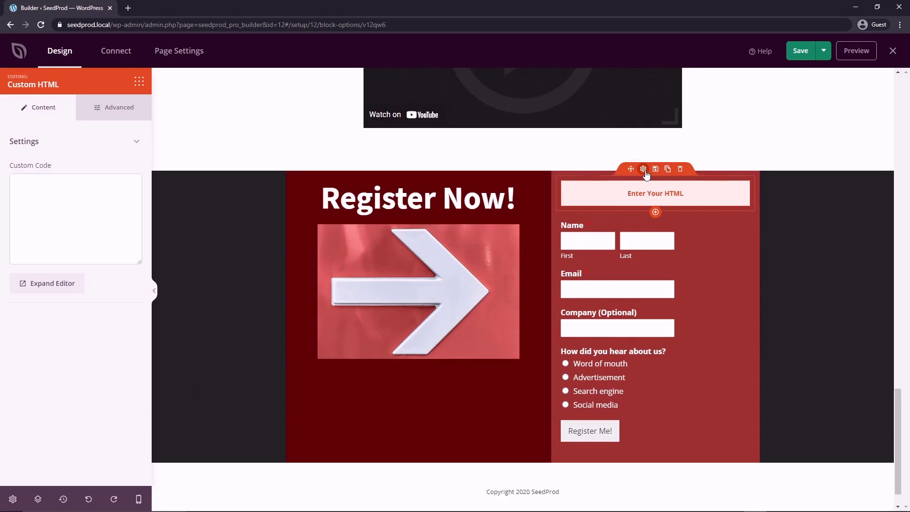
Enter the anchor code <span id="register"></span> as the Custom HTML block's custom code.
click(67, 215)
text(<span)
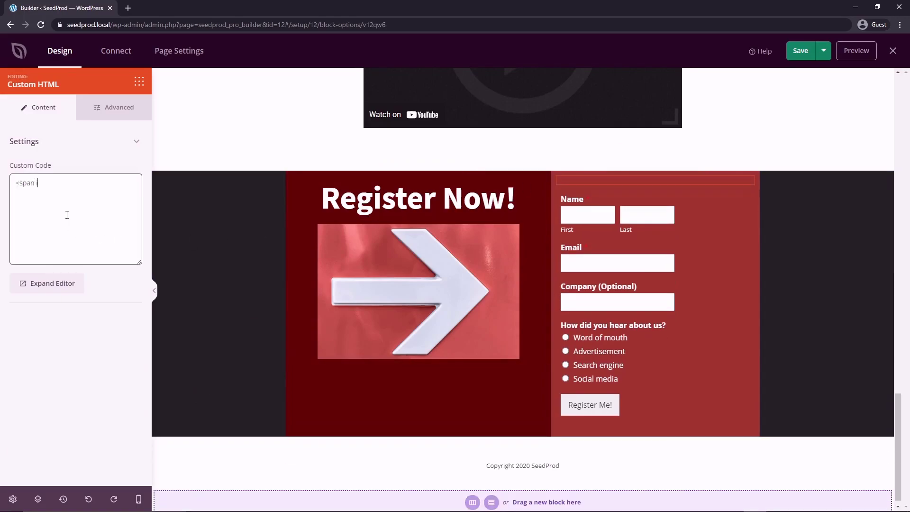
text( id=""register"><)
text(/span>)
Insert the test text "hgfj" between the span tags and remove it again.
key(Left)
key(Left)
key(Left)
key(Left)
key(Left)
key(Left)
key(Left)
text(hgfj)
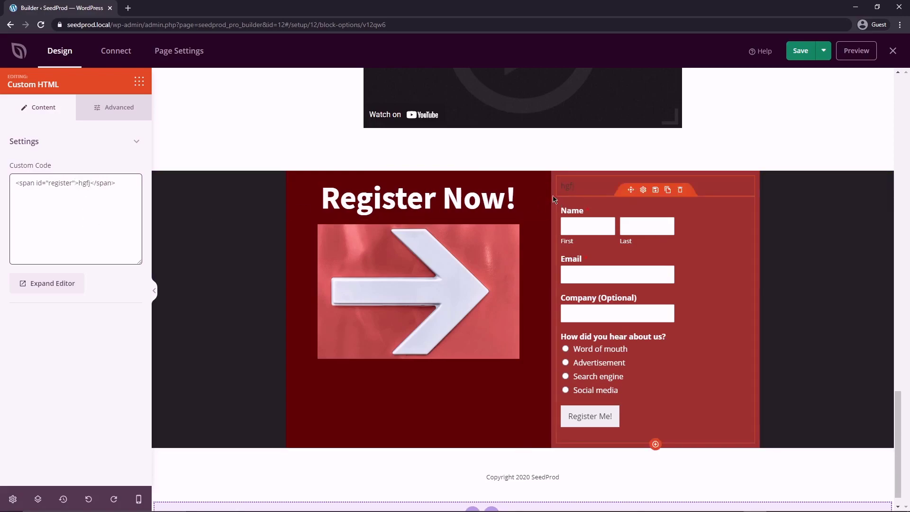
key(BackSpace)
key(BackSpace)
key(BackSpace)
key(BackSpace)
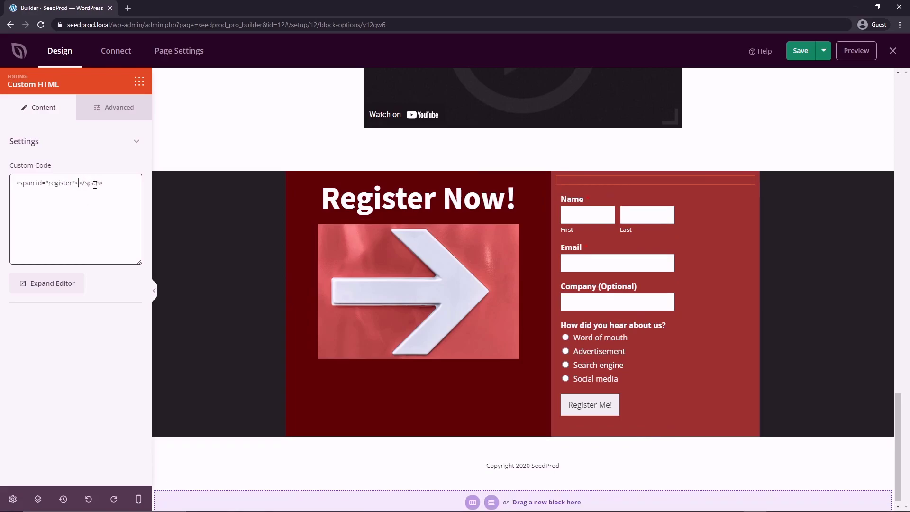
Copy the span's id and set the link of the hero section's Reserve My Seat button to #register.
double_click(59, 184)
right_click(59, 184)
click(90, 216)
scroll(519, 221, up, 20)
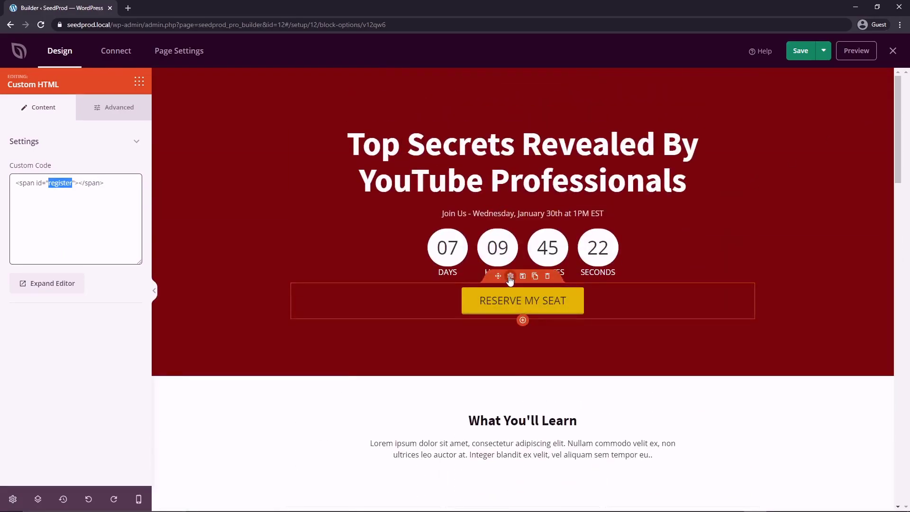
click(497, 299)
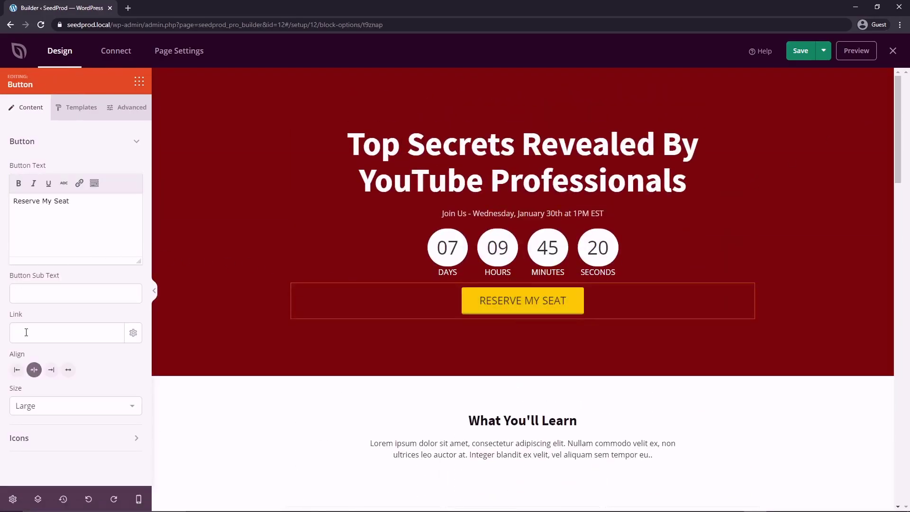
click(43, 334)
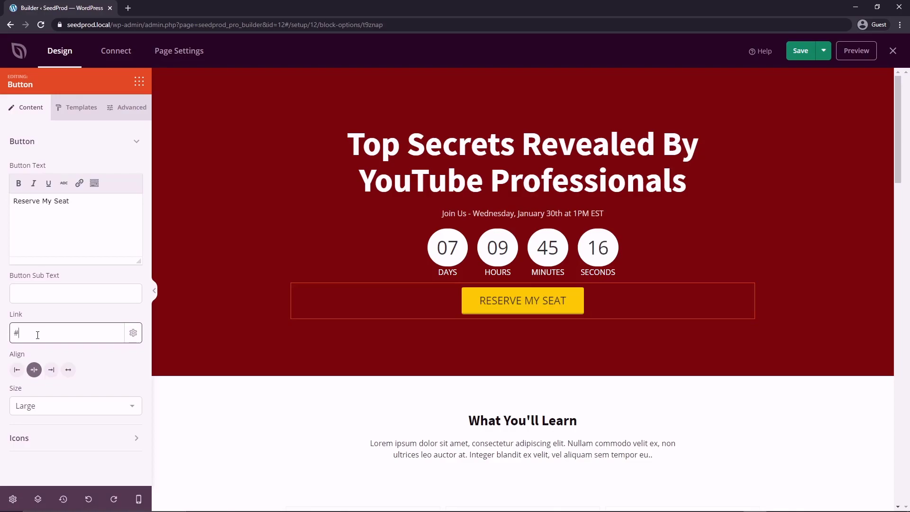
text(register)
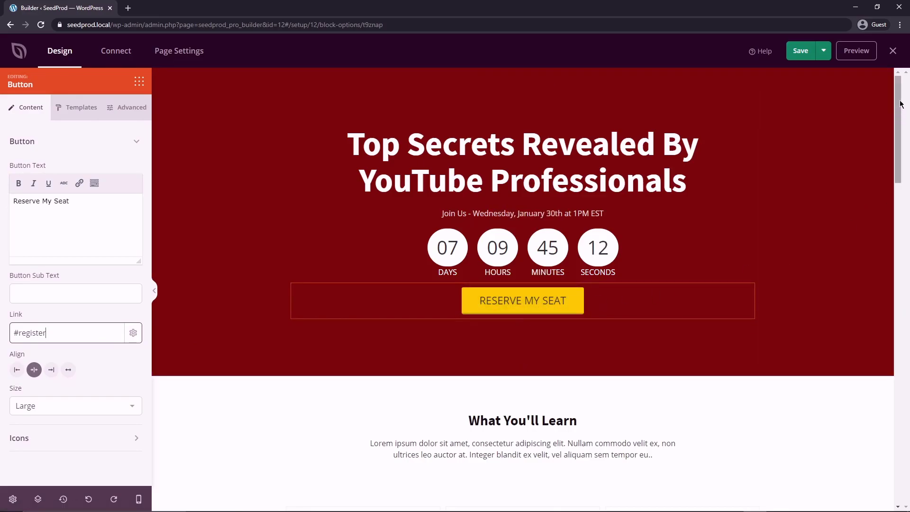
Link the Reserve My Seat button in the Who Should Register section to #register and save the page.
drag(901, 103, 900, 431)
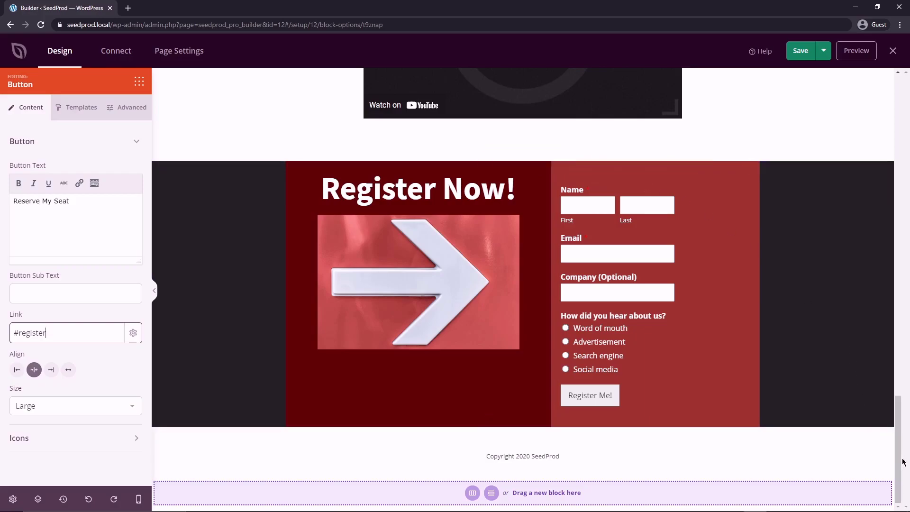
drag(903, 463, 901, 265)
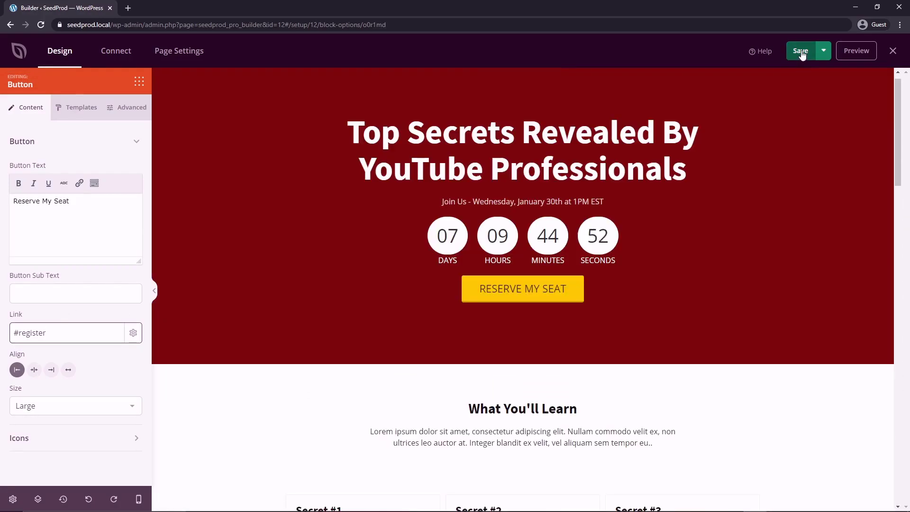
click(802, 53)
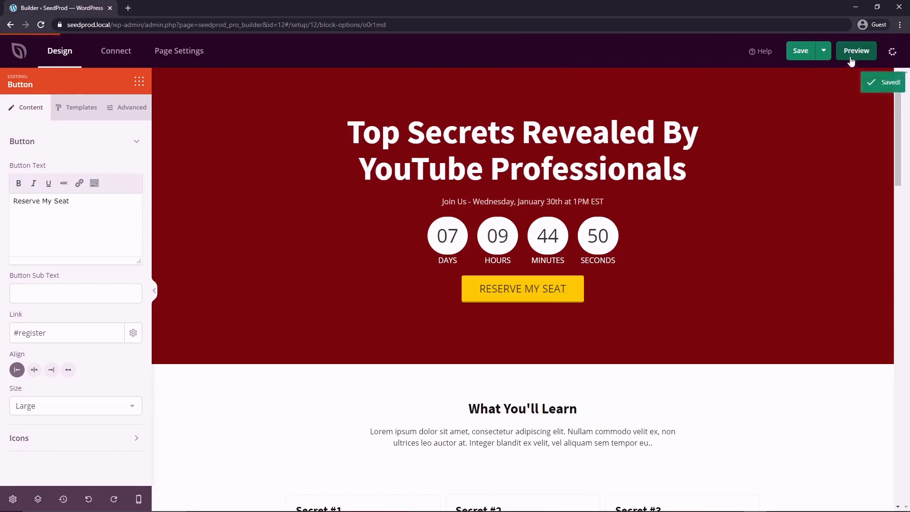
Preview the page, test the hero and Who Should Register Reserve My Seat buttons, and close the preview.
click(851, 53)
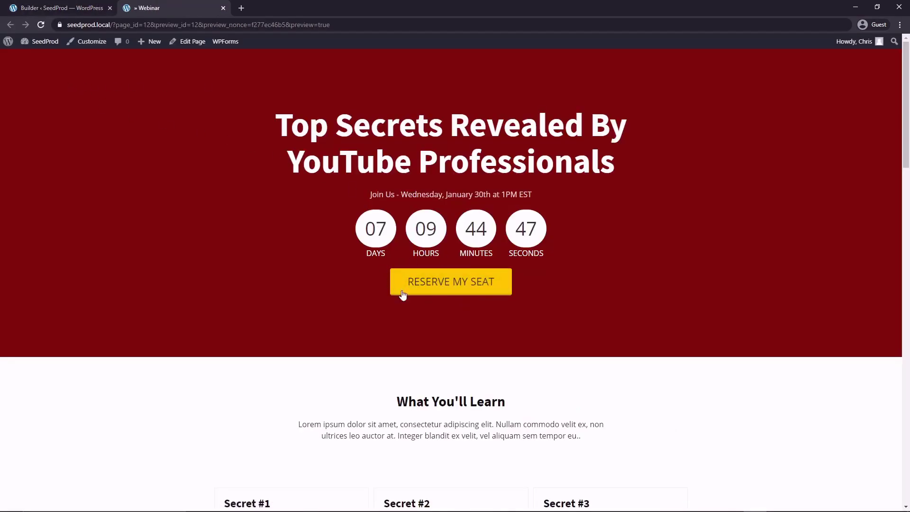
click(458, 291)
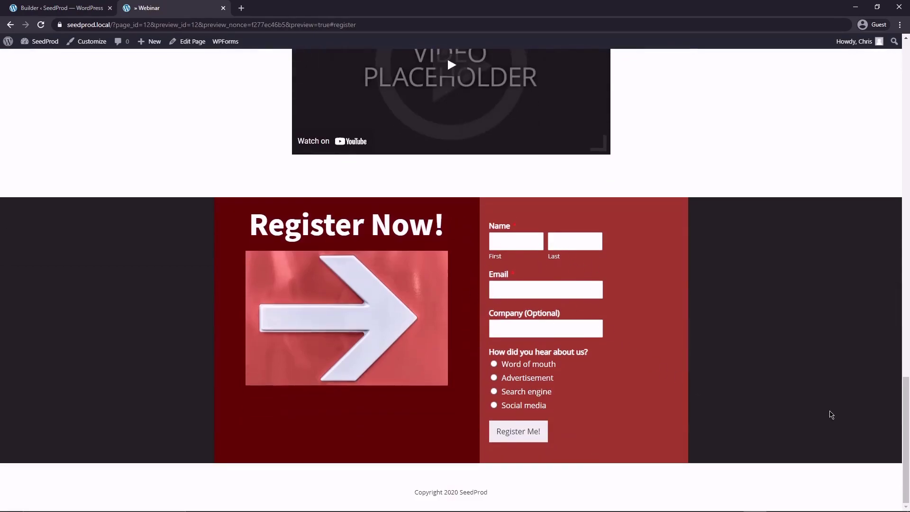
drag(907, 442, 671, 266)
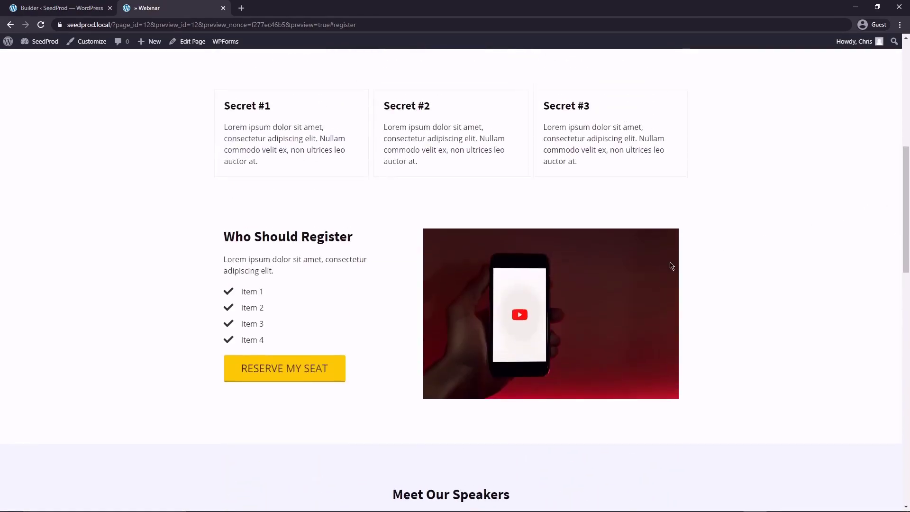
click(295, 366)
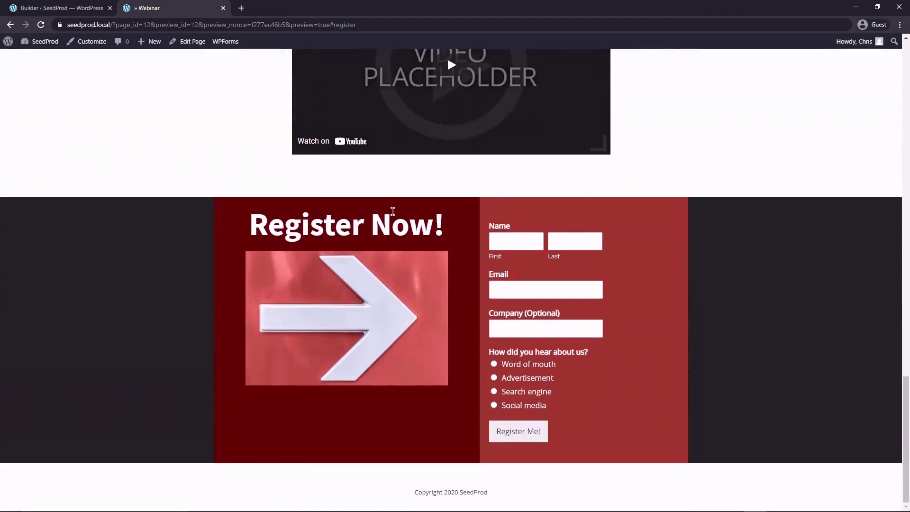
key(ctrl+w)
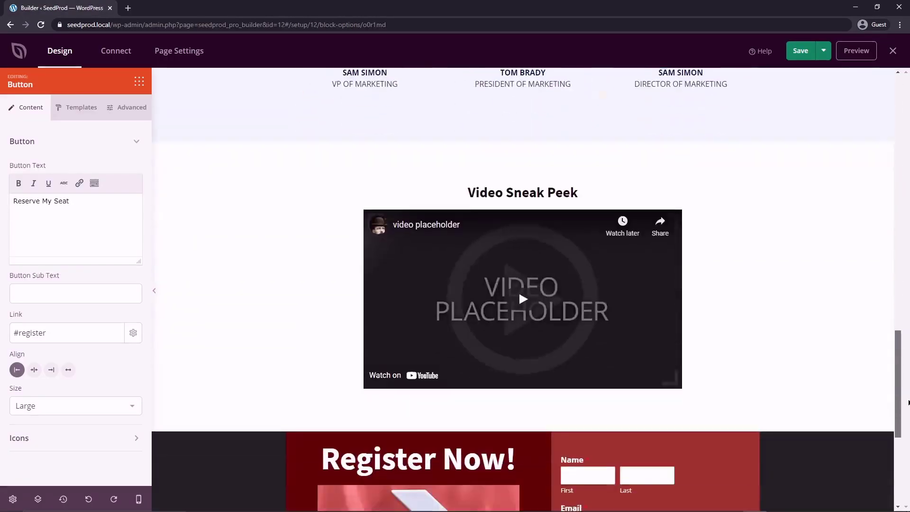
Replace the Webinar Signup contact form in the registration section with an Optin Form block.
scroll(519, 266, down, 5)
click(139, 82)
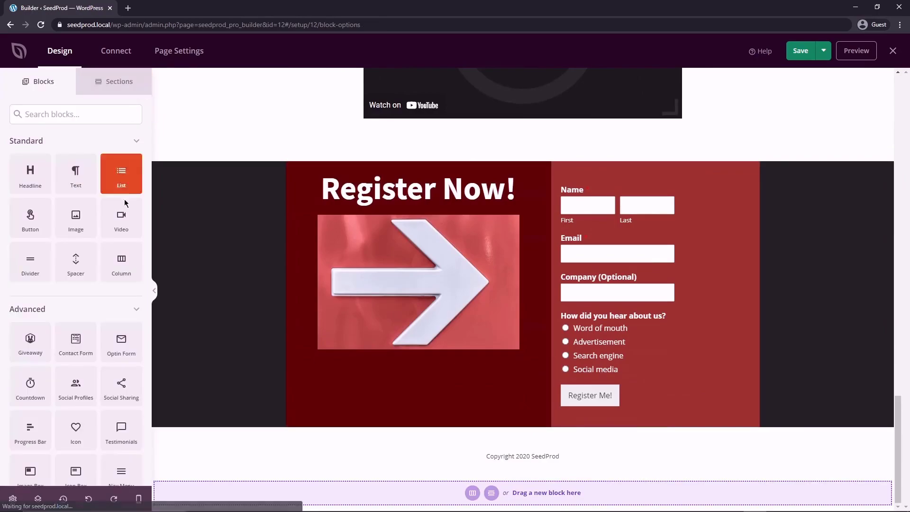
drag(121, 344, 659, 187)
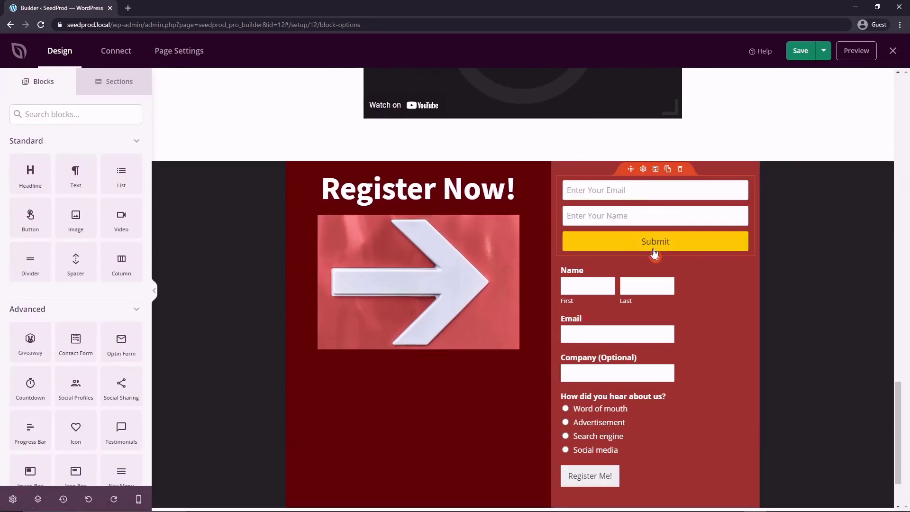
click(681, 250)
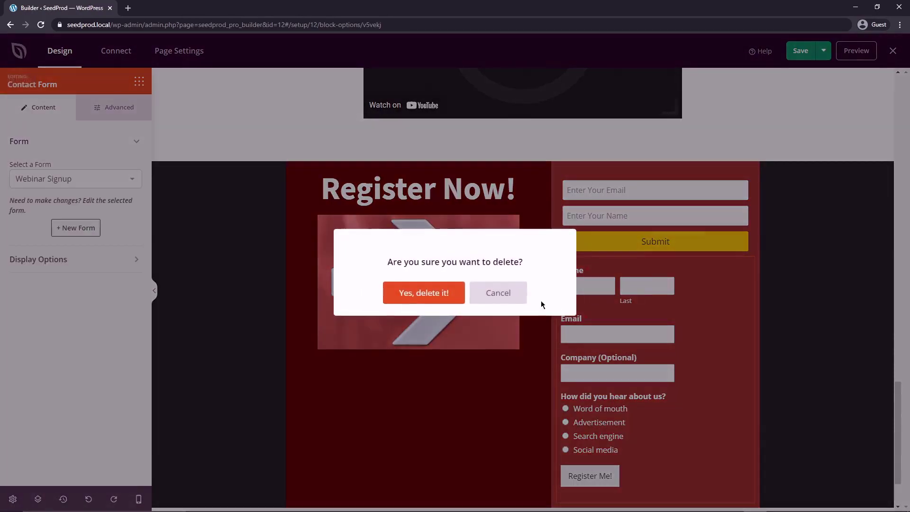
click(424, 294)
click(663, 284)
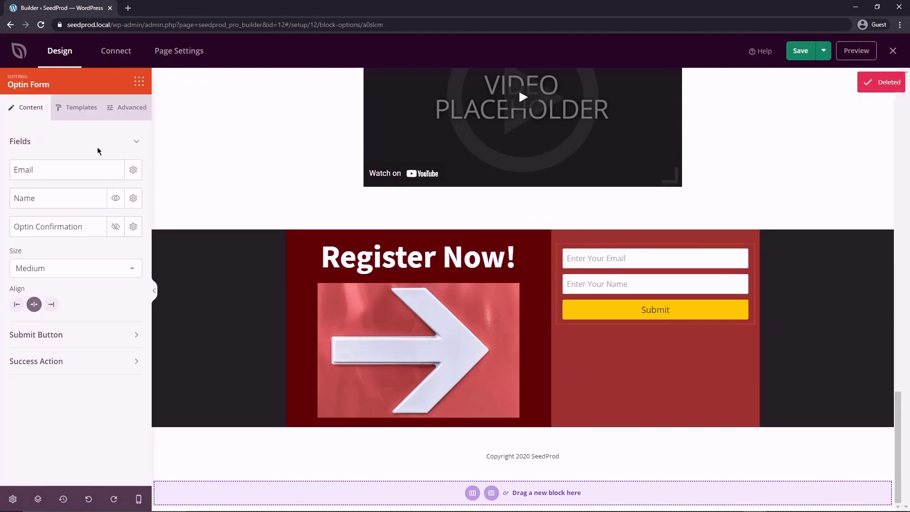
View the new account connection fields for Constant Contact among the email marketing integrations, then collapse them.
click(116, 55)
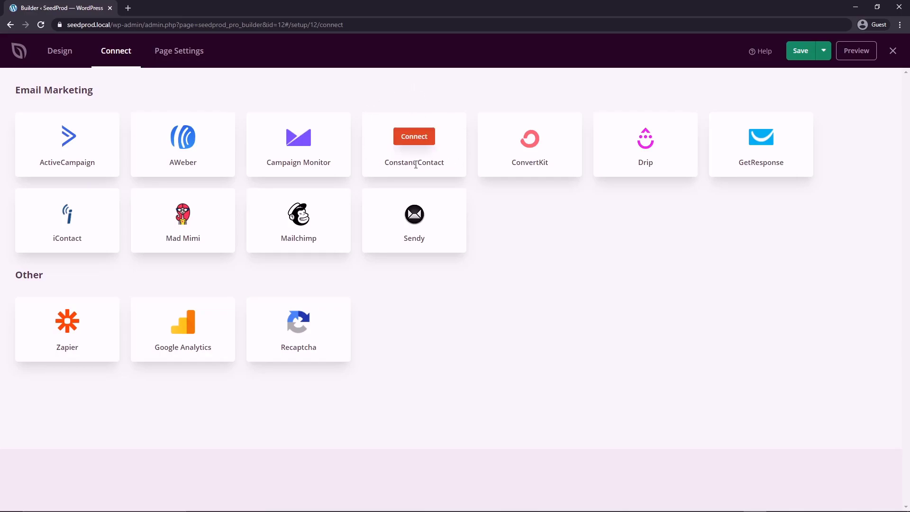
click(416, 140)
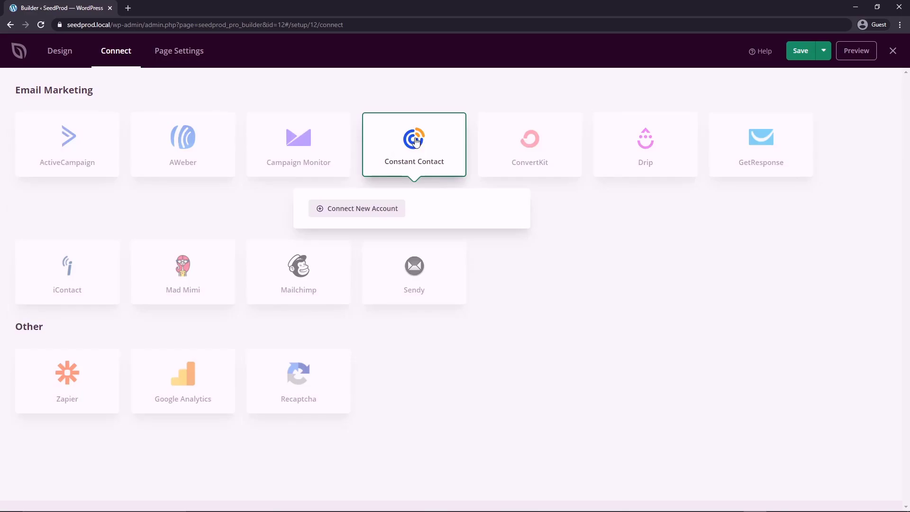
click(365, 211)
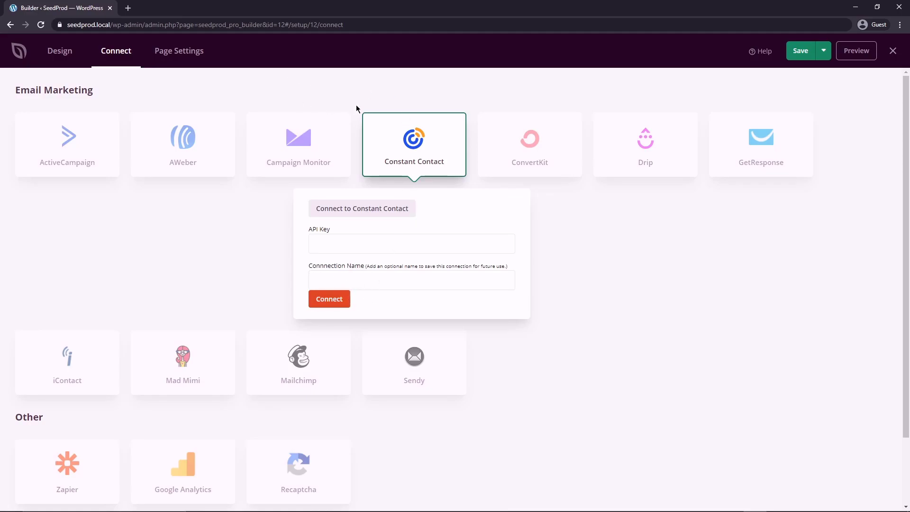
click(408, 142)
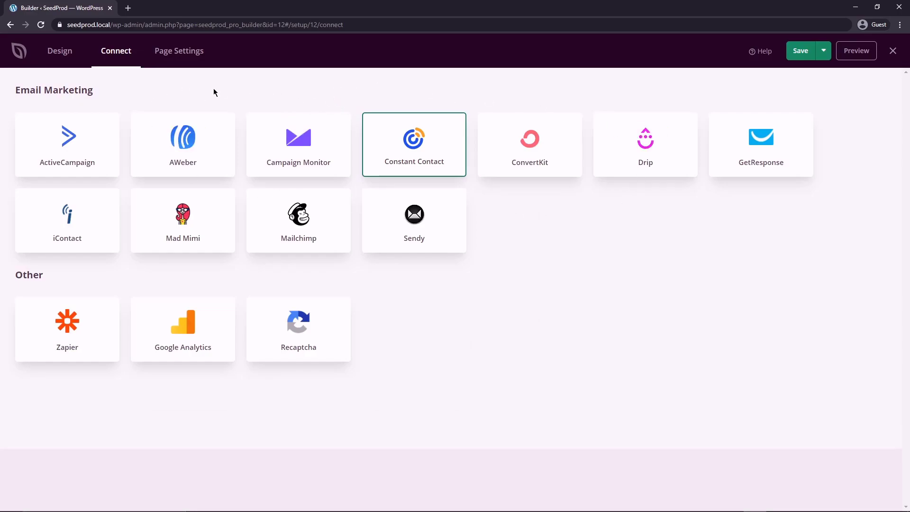
Examine the general page settings, including the page title, publishing options and Powered by SeedProd link.
click(179, 53)
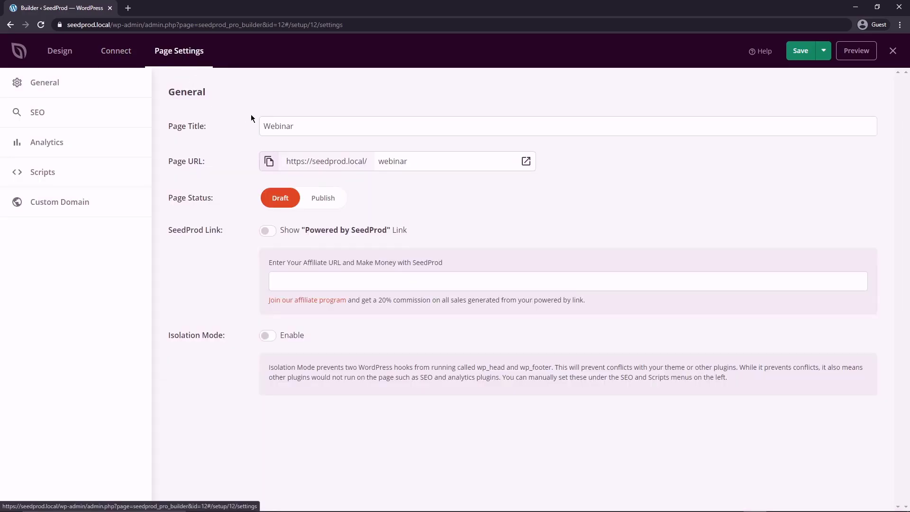
click(332, 124)
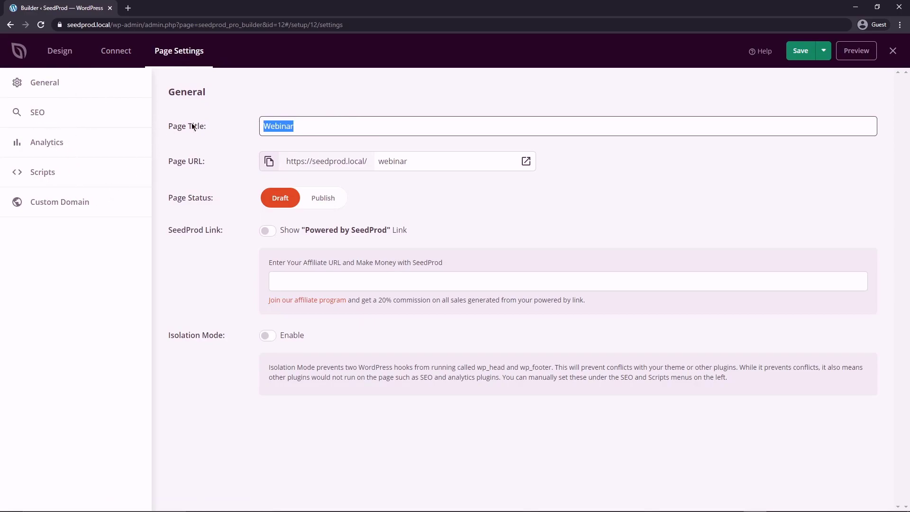
drag(290, 127, 246, 126)
click(825, 52)
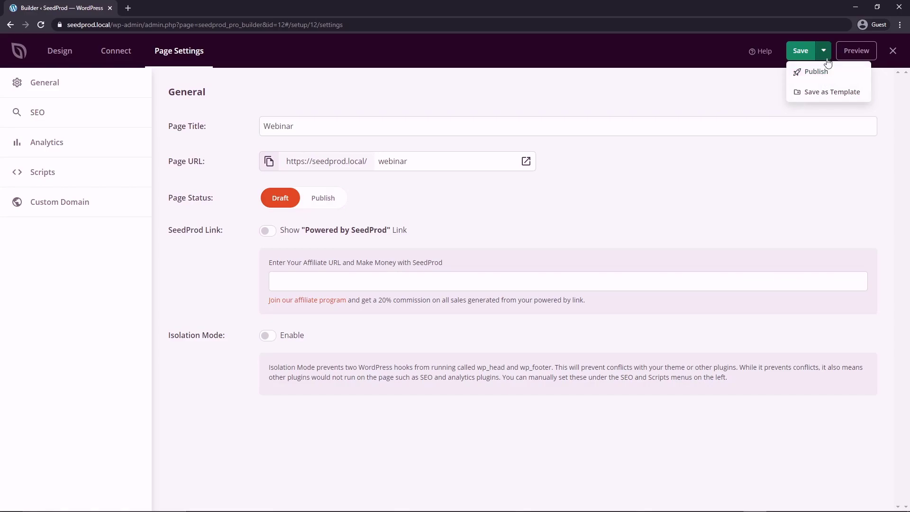
click(823, 51)
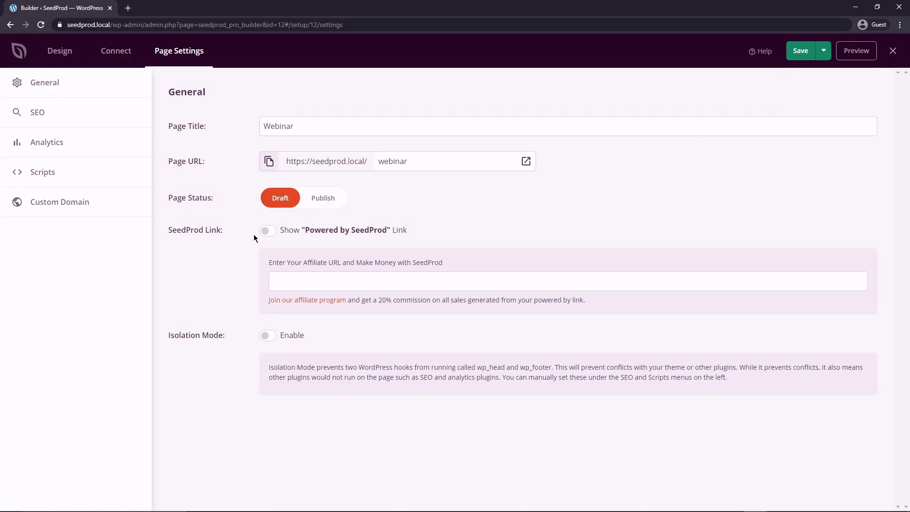
drag(310, 231, 385, 230)
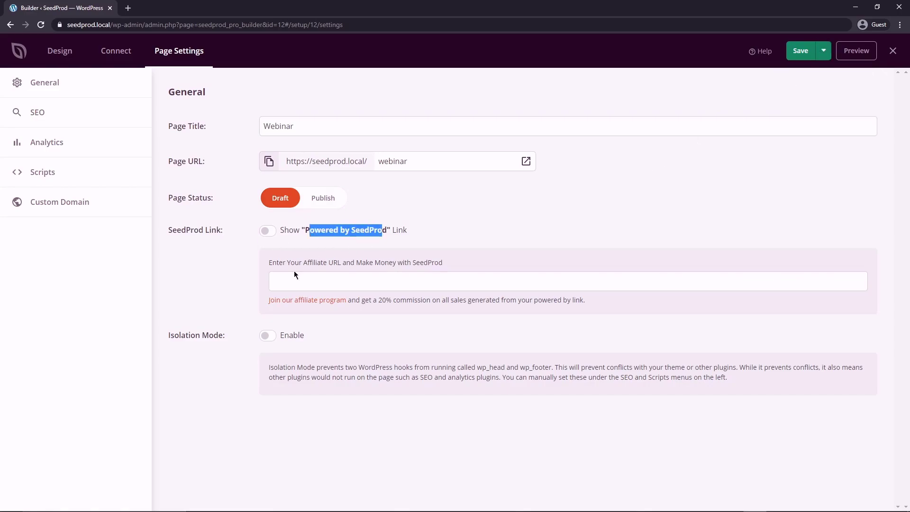
click(238, 290)
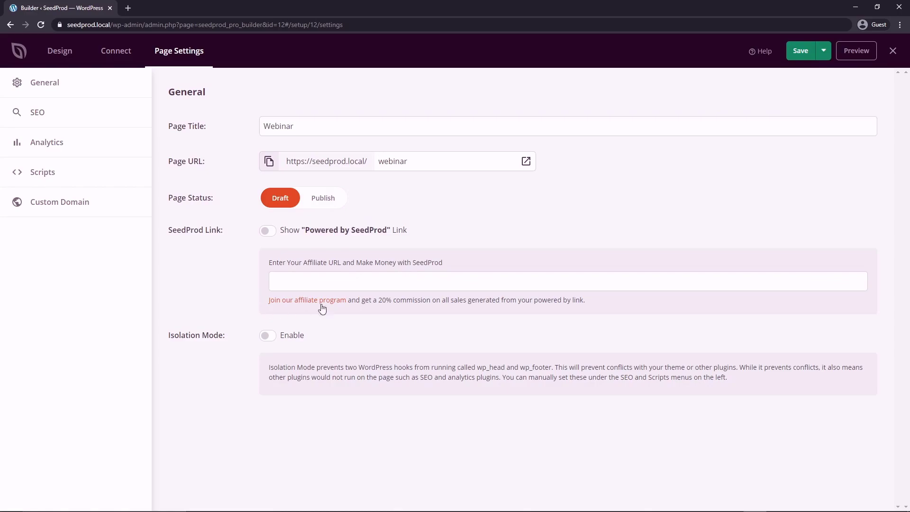
Look over the affiliate URL field and the SEO, Analytics and Scripts page settings.
click(336, 279)
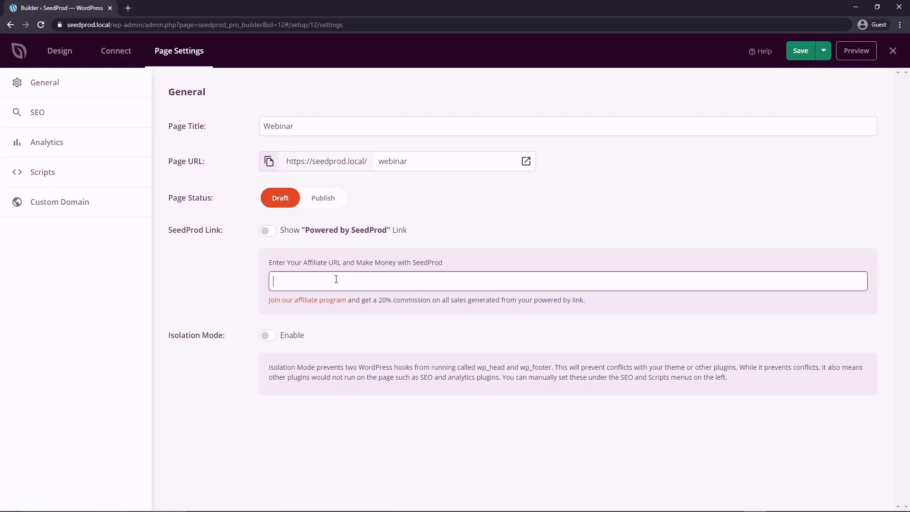
click(230, 284)
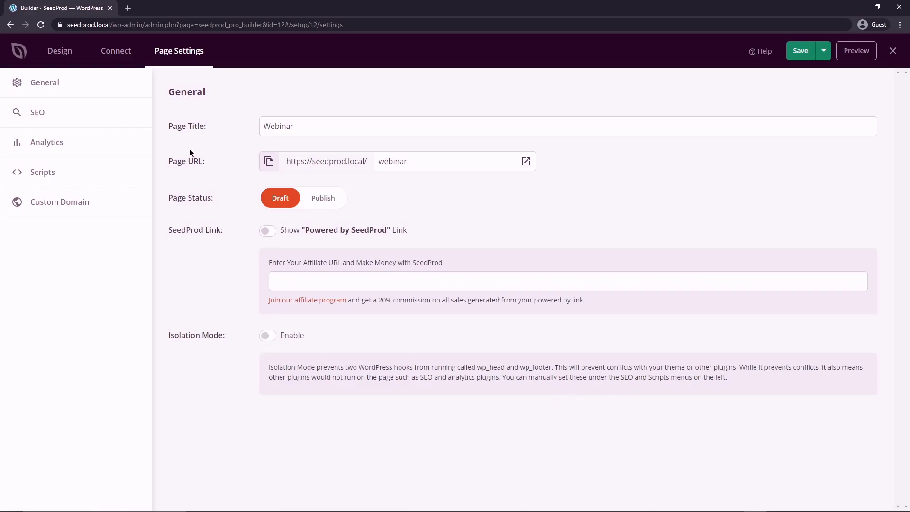
click(46, 112)
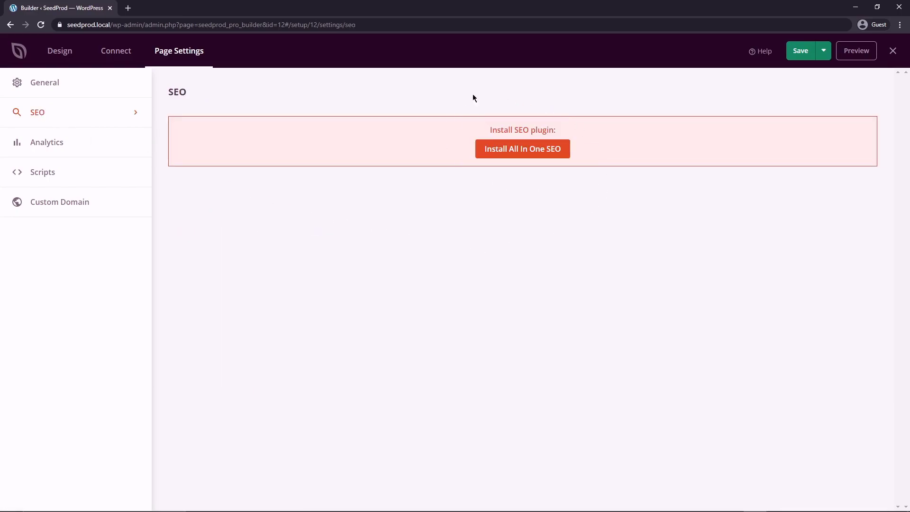
click(48, 144)
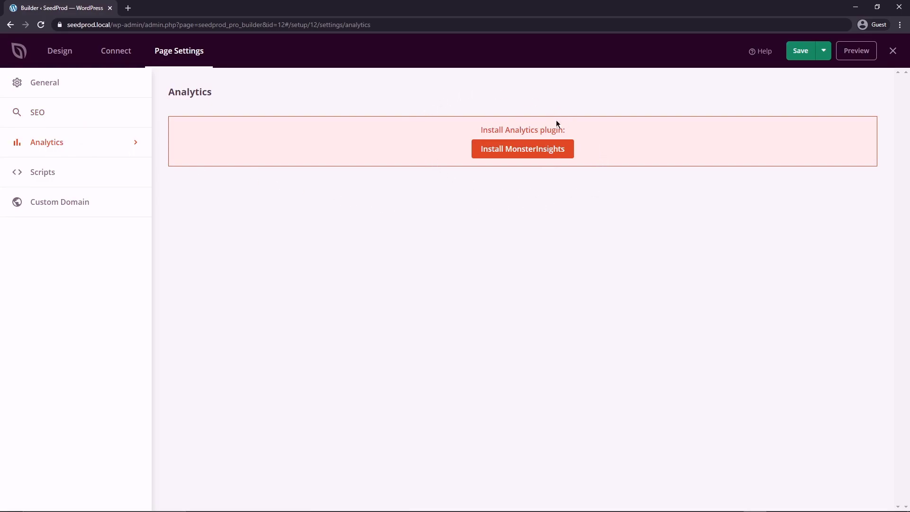
click(42, 175)
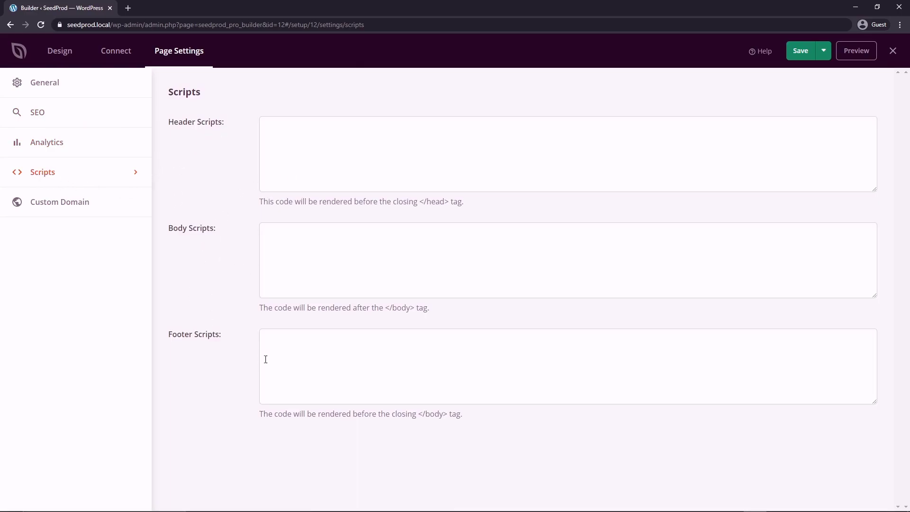
Examine the Custom Domain settings and the example domain format, comparing them with the page URL in the general settings.
click(54, 205)
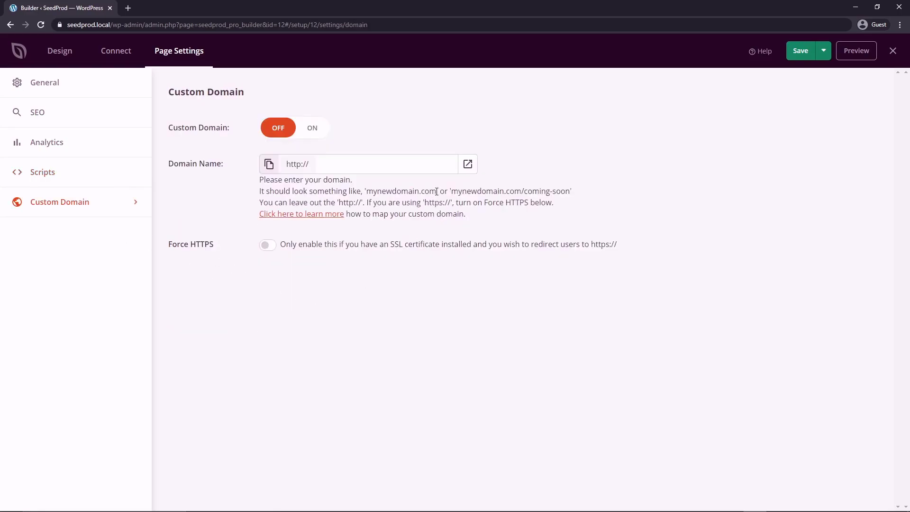
drag(436, 191, 368, 192)
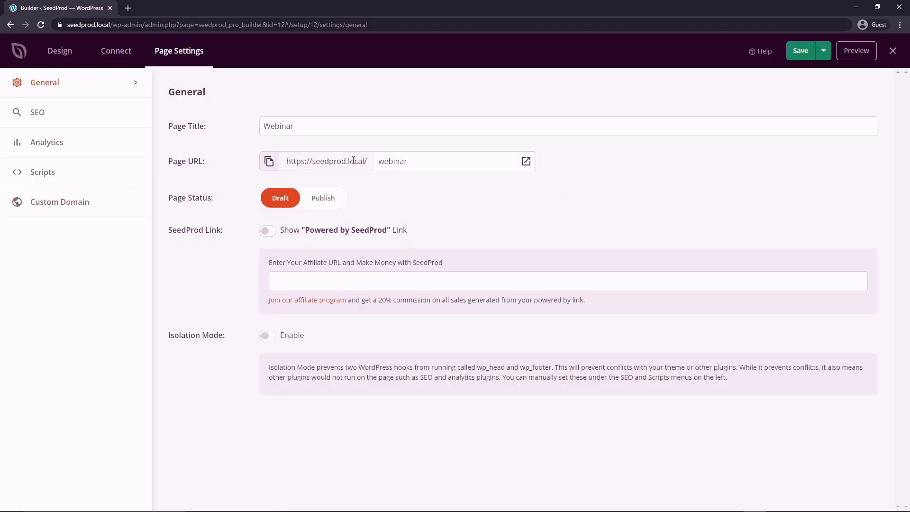
click(51, 202)
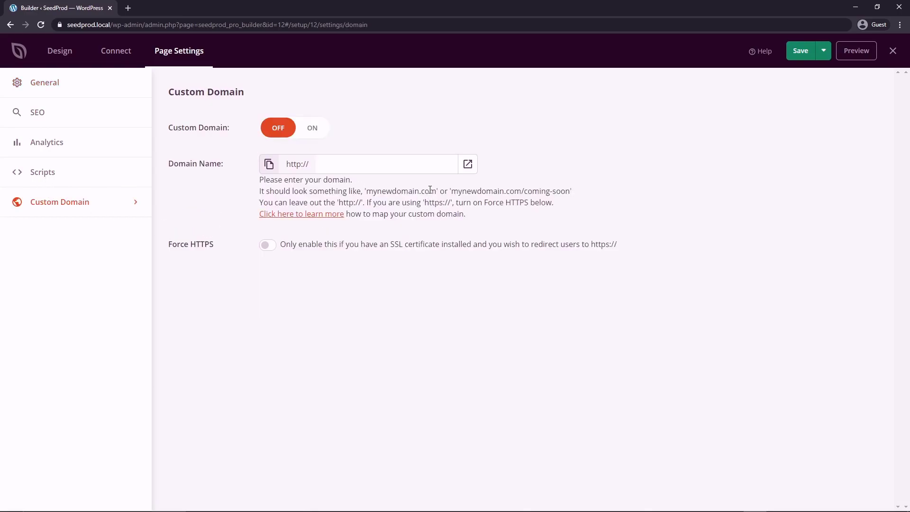
drag(436, 191, 367, 190)
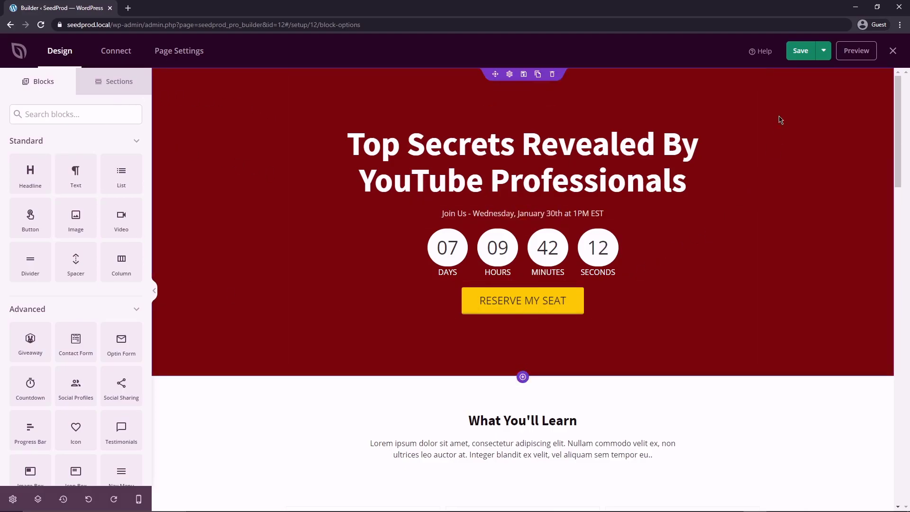
Save and publish the webinar page from the Design view, and open the live page.
click(803, 51)
click(825, 51)
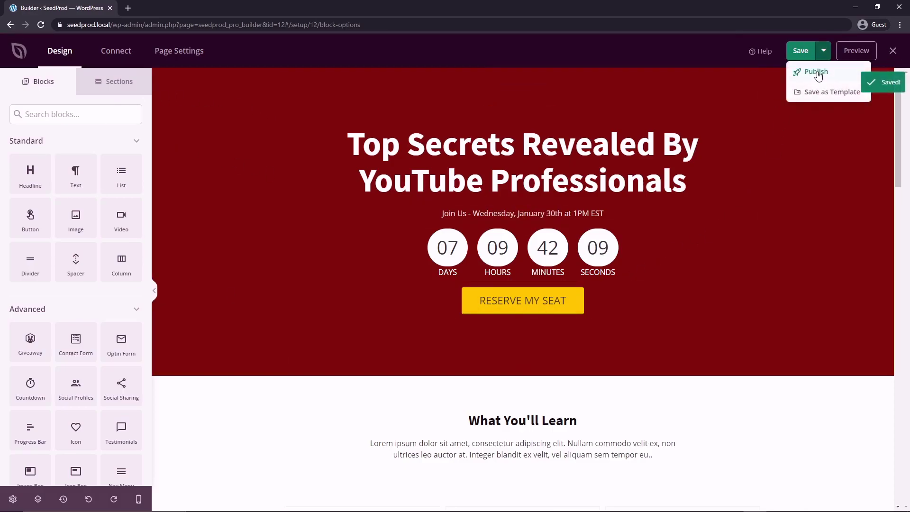
click(816, 72)
click(437, 323)
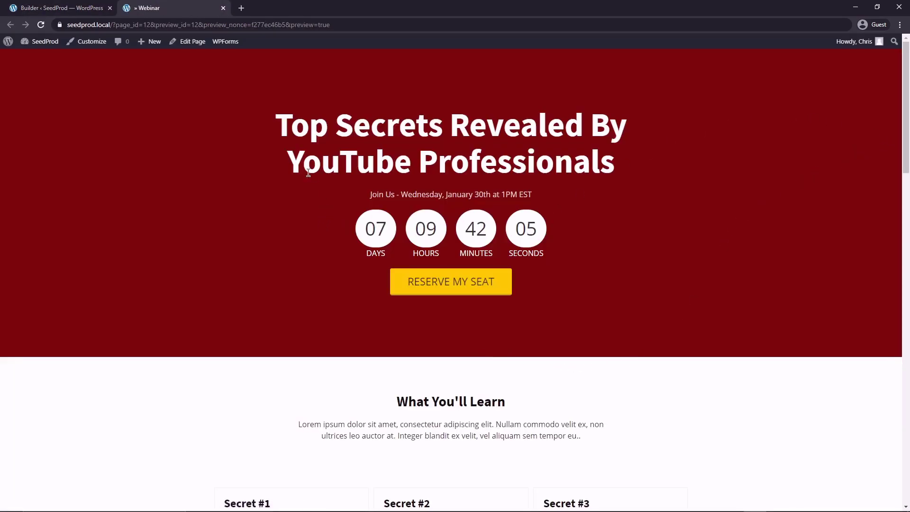
Review the webinar page from the hero headline down to the registration section and return to its beginning.
drag(243, 121, 621, 166)
click(675, 175)
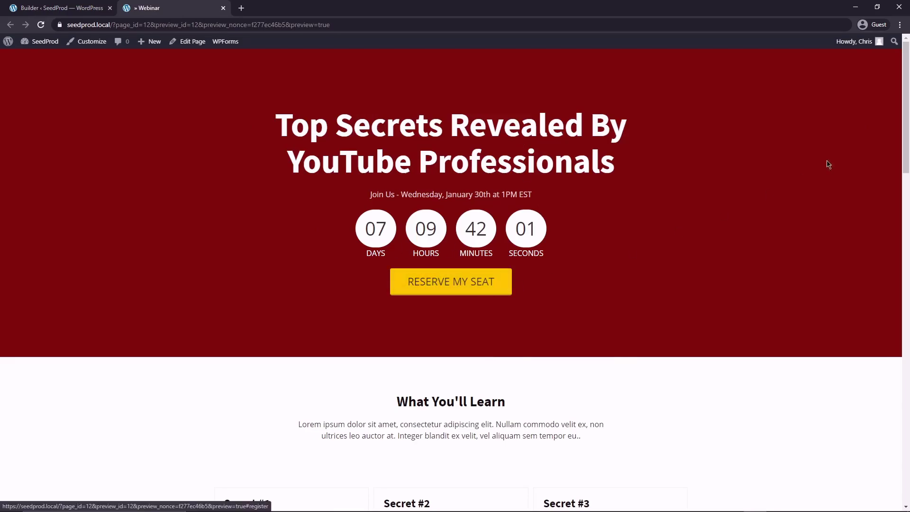
scroll(892, 104, down, 6)
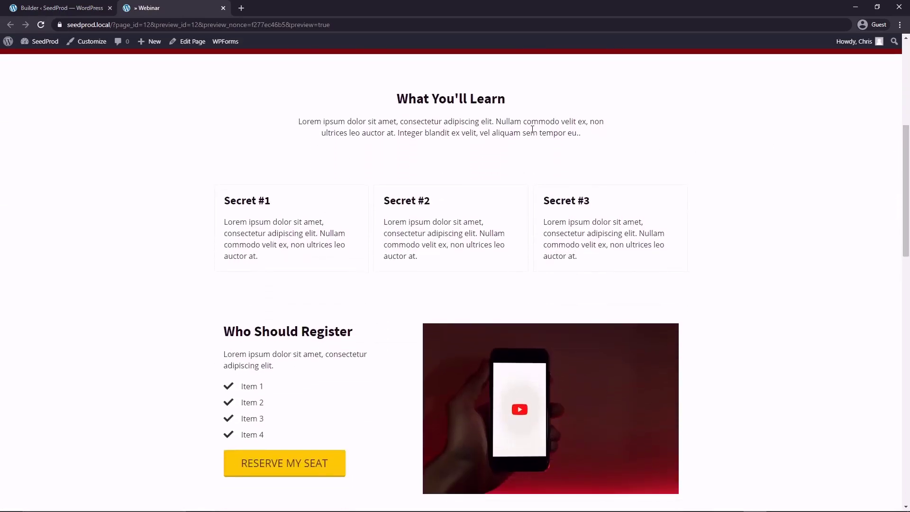
scroll(699, 350, down, 9)
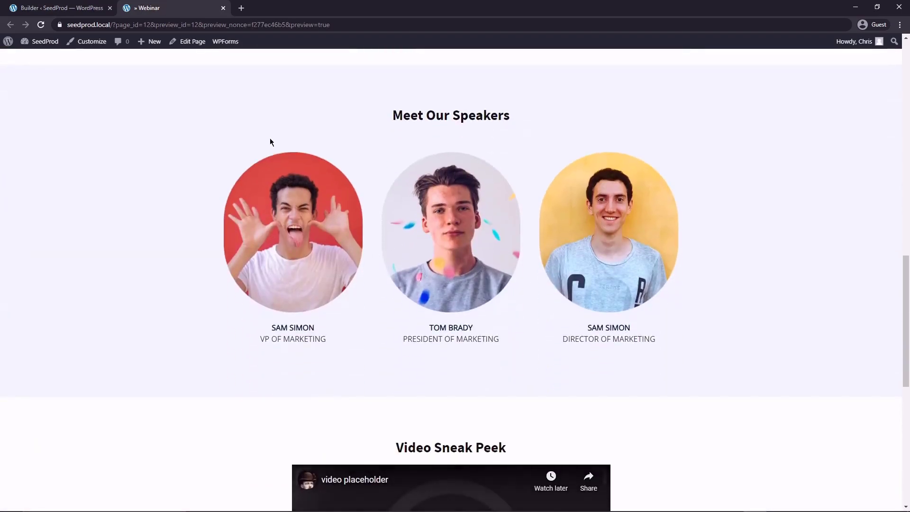
scroll(564, 297, down, 5)
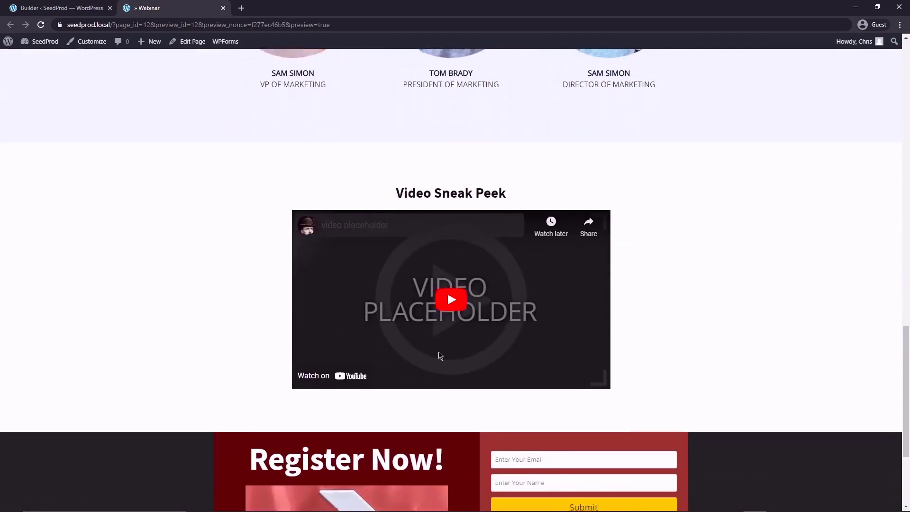
scroll(412, 360, down, 4)
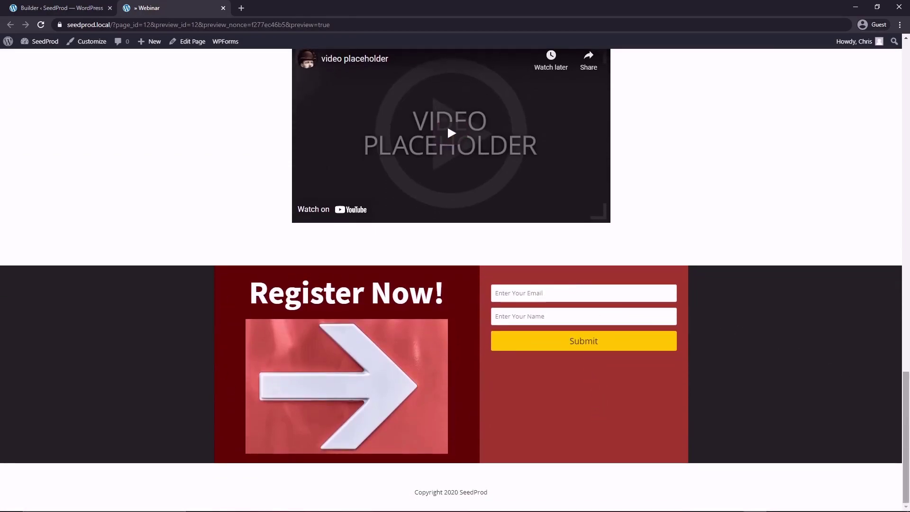
drag(907, 453, 891, 119)
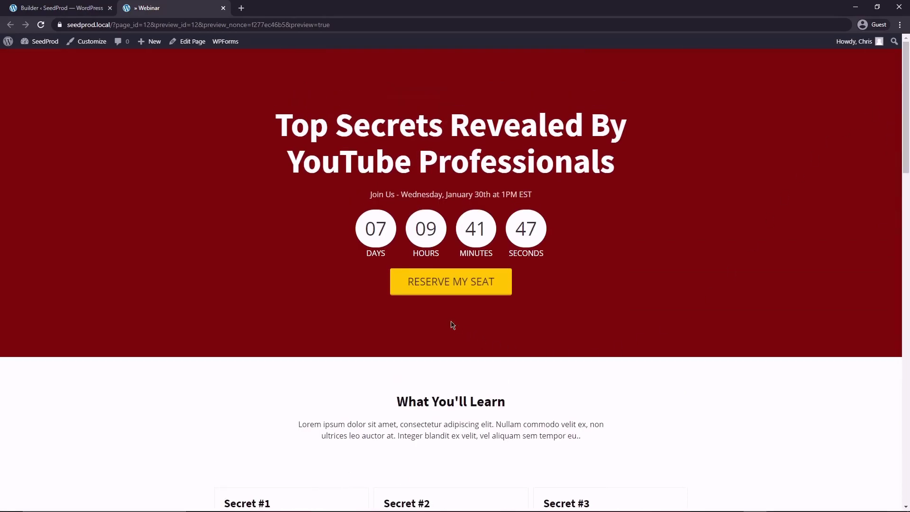
Test the Reserve My Seat buttons in the hero and Who Should Register sections of the live page.
click(460, 285)
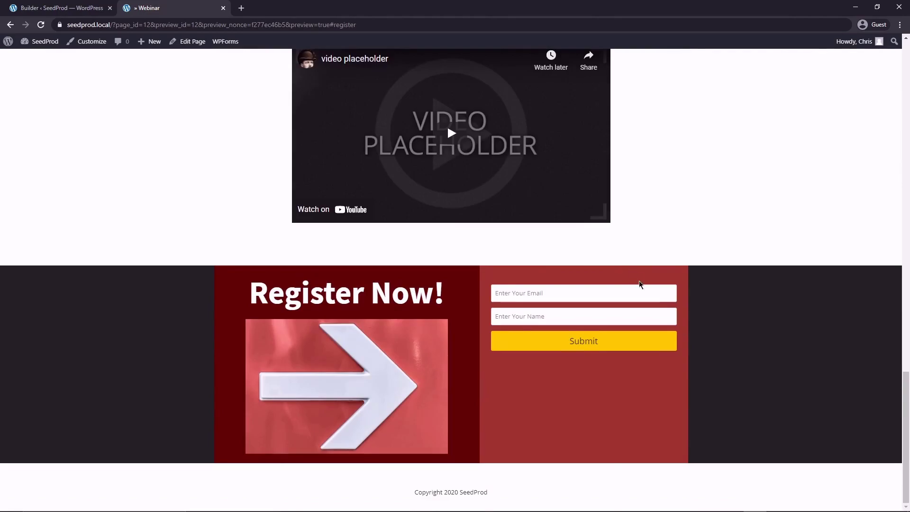
drag(904, 476, 903, 235)
click(286, 434)
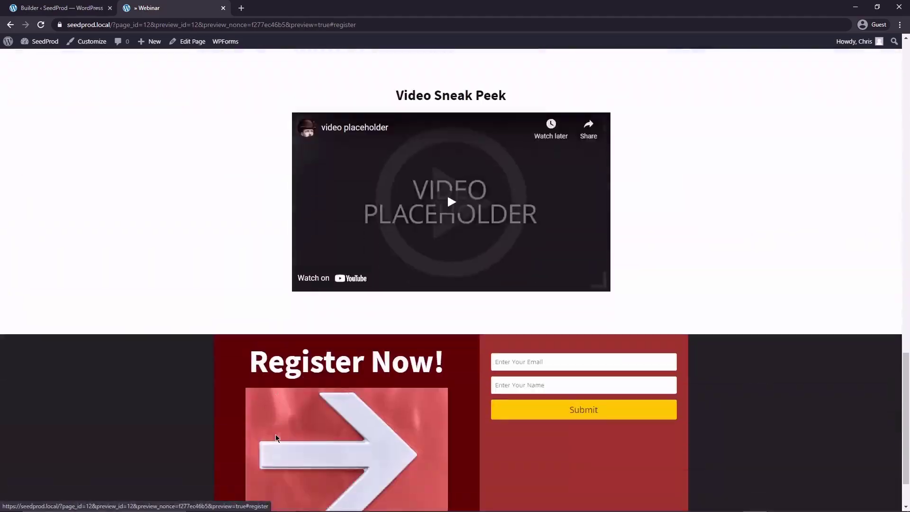